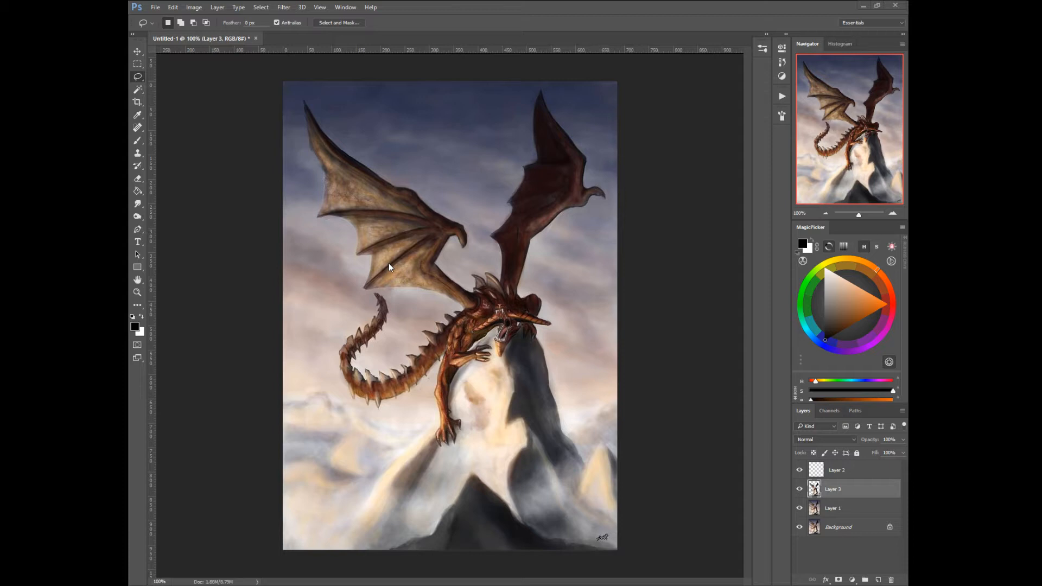
Step: Set up a bright red Brush with a size of about 9 px for painting on Layer 2
click(816, 472)
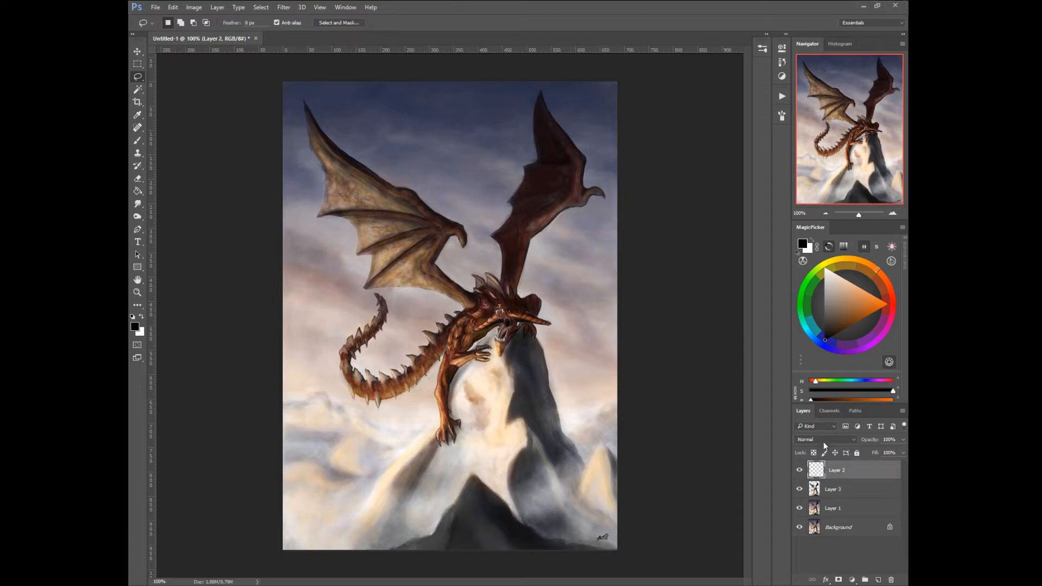
click(891, 310)
click(887, 305)
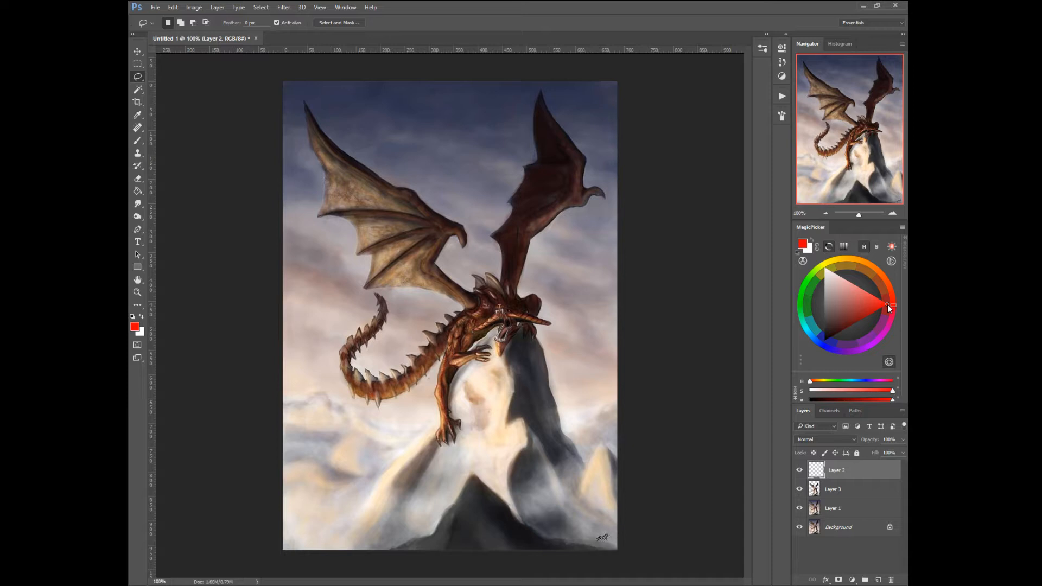
right_click(415, 270)
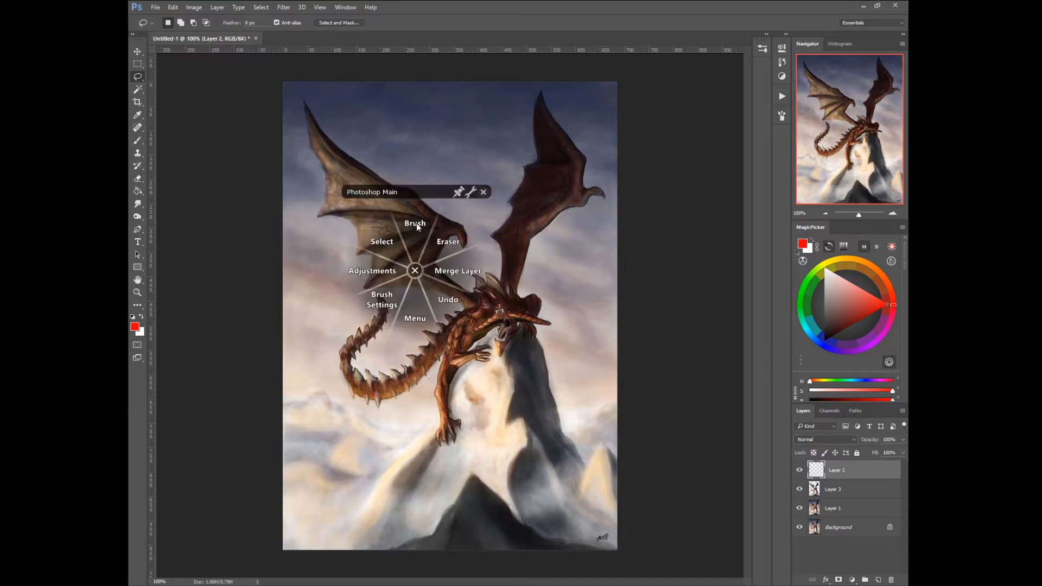
click(416, 224)
right_click(418, 240)
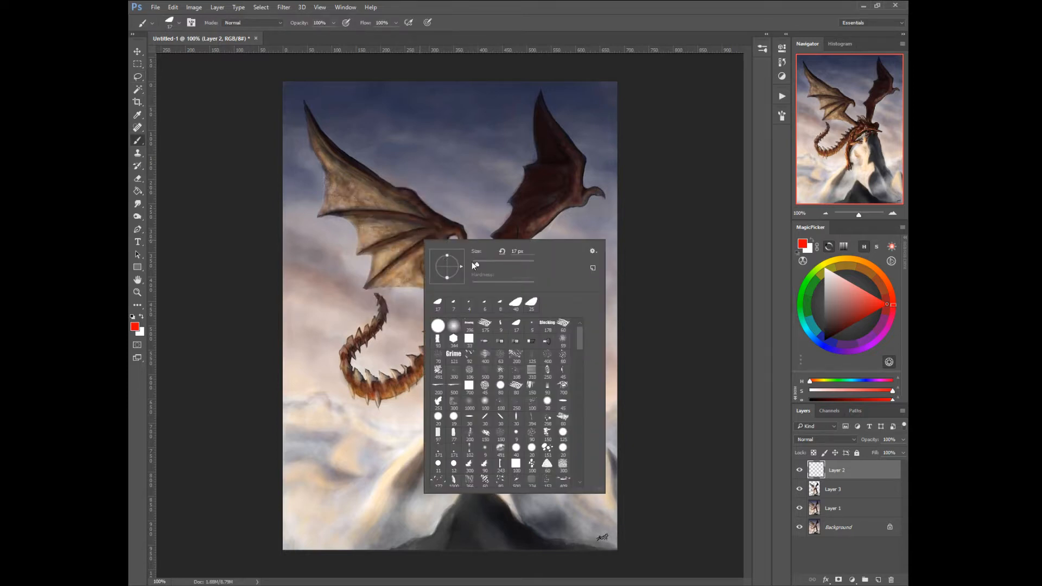
drag(473, 264, 471, 264)
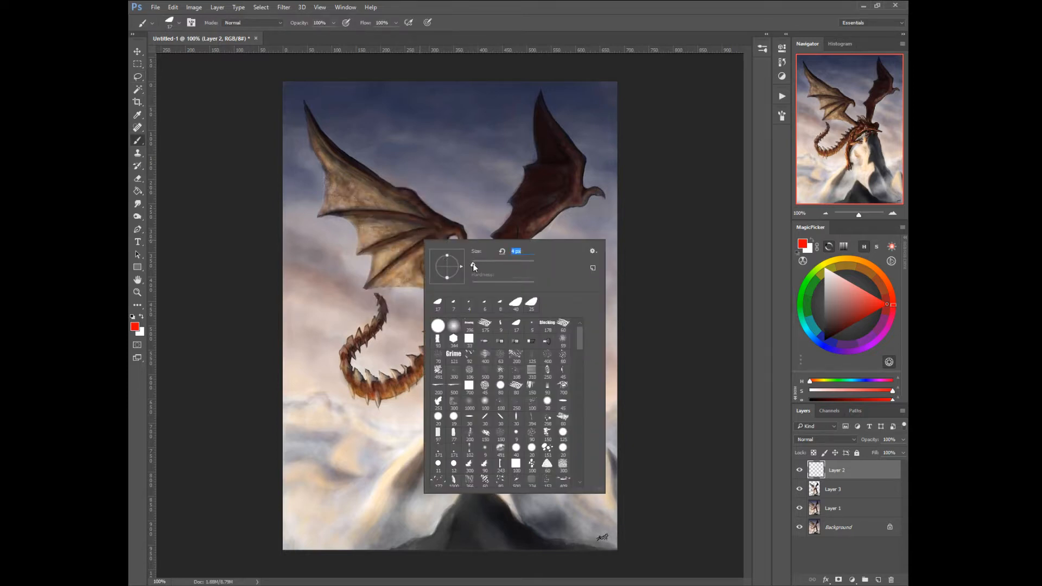
click(298, 99)
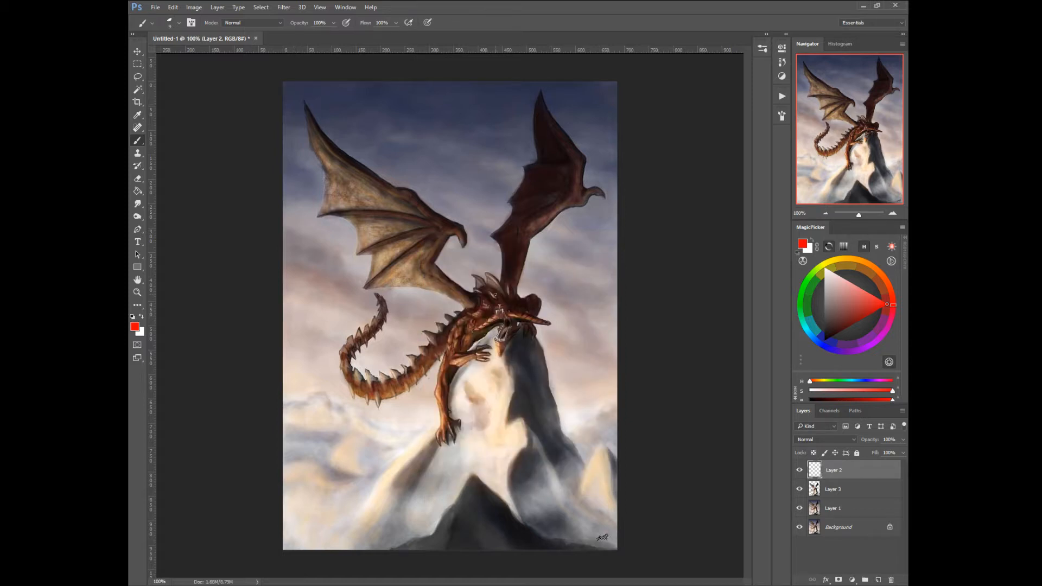
Step: Circle the dragon's head on Layer 2 and paint straight guide lines towards it along both wings and both mountain slopes
mouse_move(505, 285)
mouse_down()
mouse_move(491, 348)
mouse_move(477, 279)
mouse_move(328, 127)
mouse_up()
drag(580, 142, 507, 293)
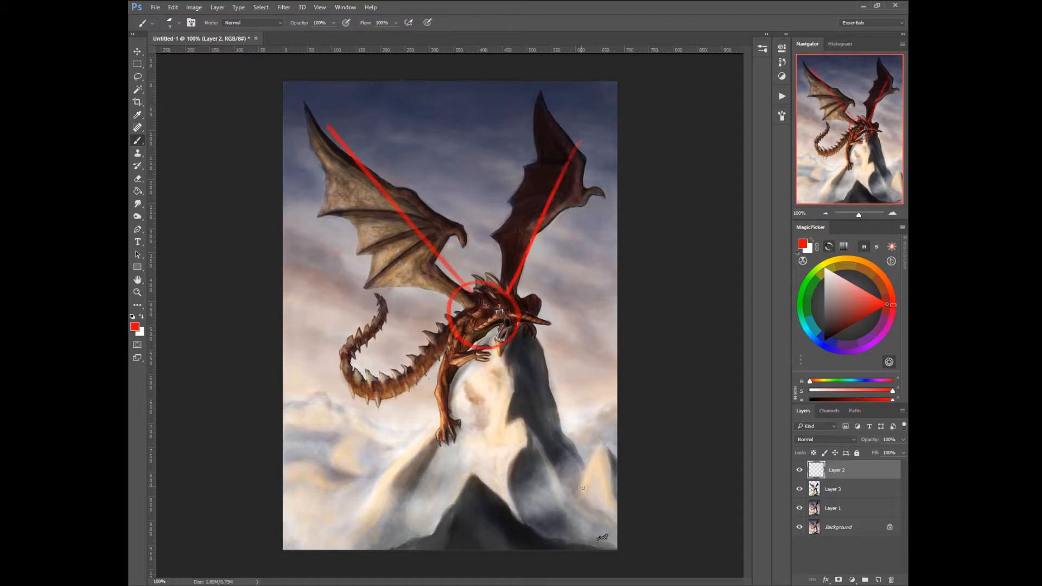
drag(588, 490, 518, 319)
click(370, 490)
shift+click(492, 316)
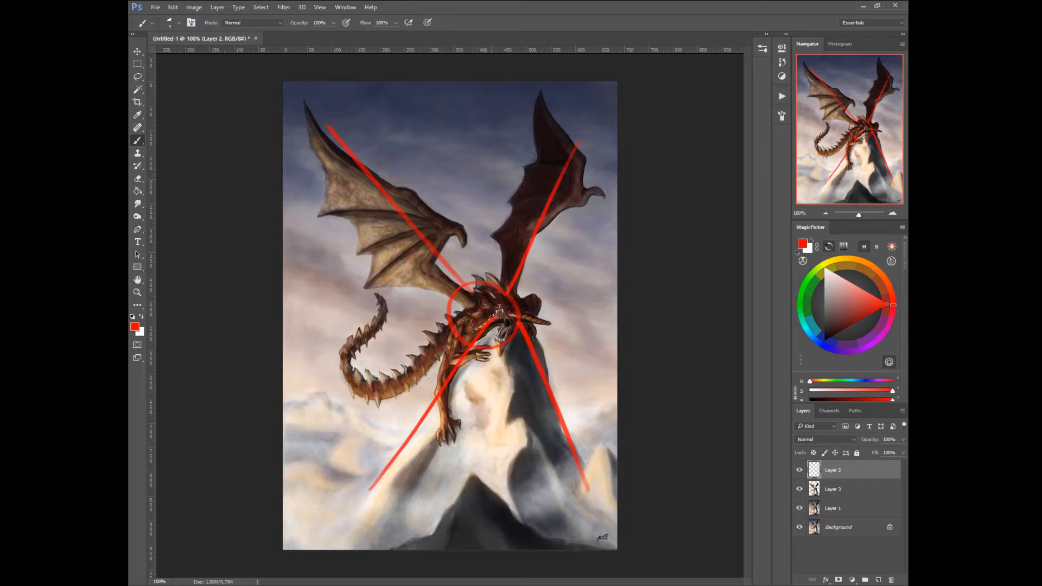
Step: Trace the tail's curve up to the dragon's head, and circle the areas beside the head and under the dark wing
mouse_move(379, 292)
mouse_down()
mouse_move(361, 383)
mouse_move(440, 361)
mouse_move(482, 325)
mouse_up()
mouse_move(552, 290)
mouse_down()
mouse_move(533, 300)
mouse_move(556, 333)
mouse_up()
mouse_move(546, 192)
mouse_down()
mouse_move(567, 251)
mouse_move(544, 192)
mouse_up()
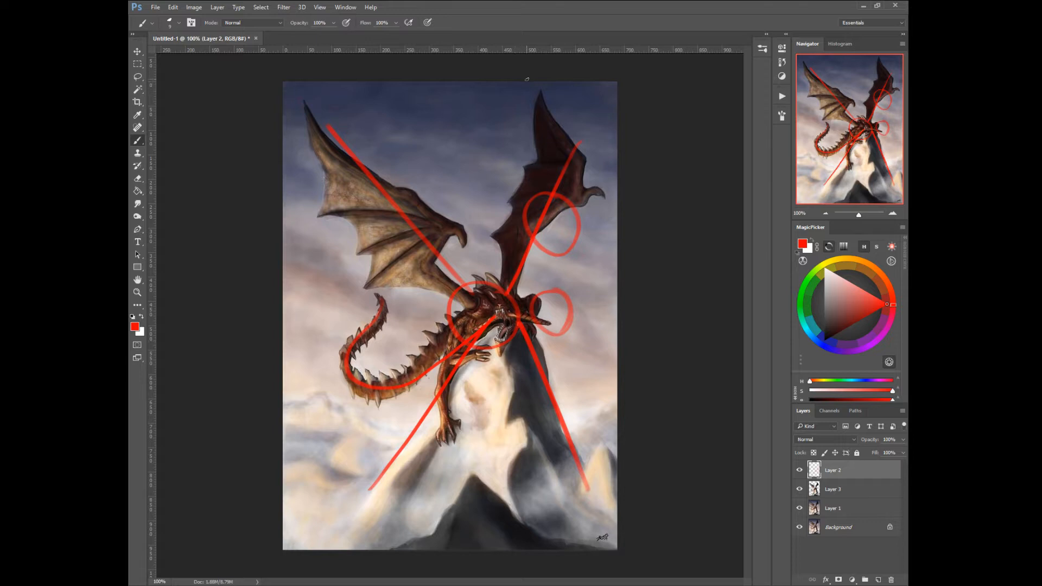
Step: Paint a rule-of-thirds grid of two vertical and two horizontal red lines across the painting on Layer 2
drag(527, 78, 517, 512)
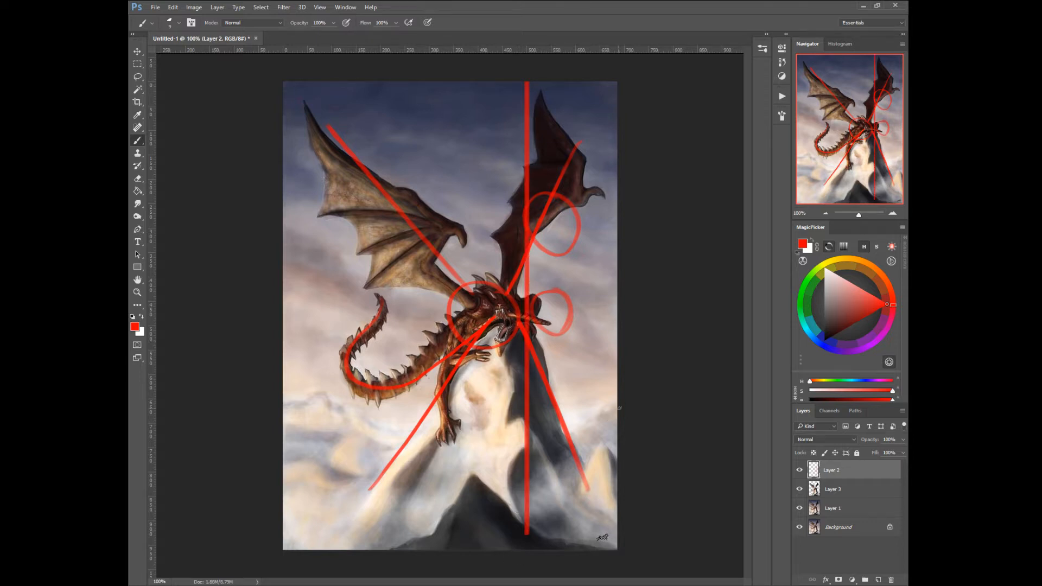
mouse_move(622, 398)
mouse_down()
mouse_move(446, 384)
mouse_move(228, 400)
mouse_up()
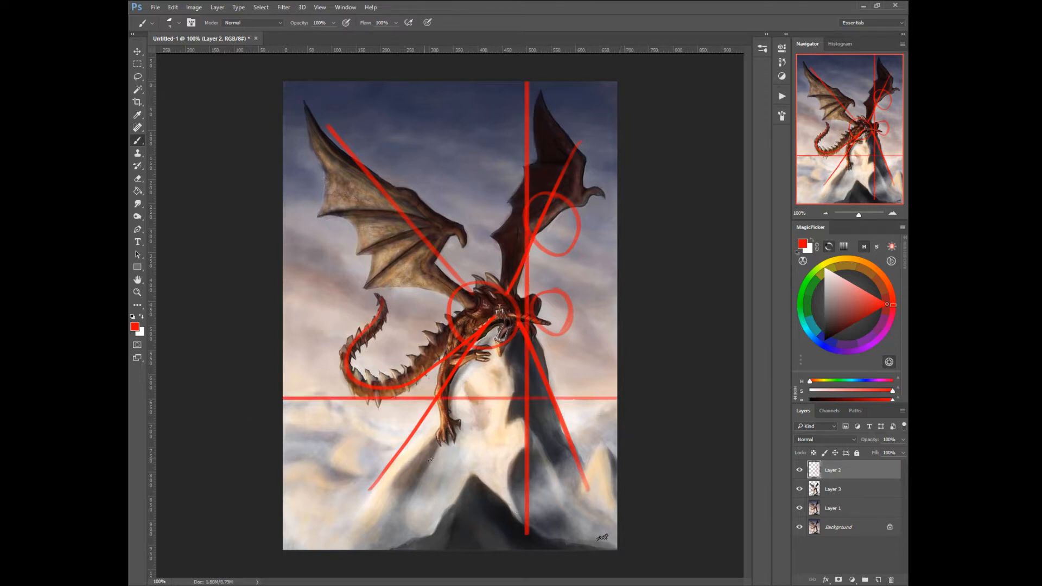
drag(389, 98, 389, 543)
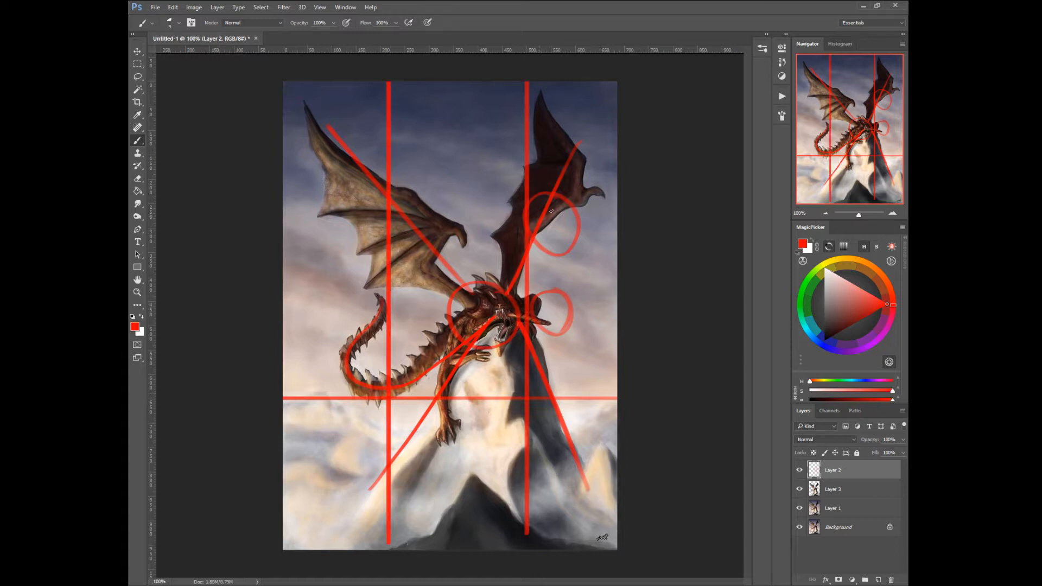
drag(628, 219, 242, 217)
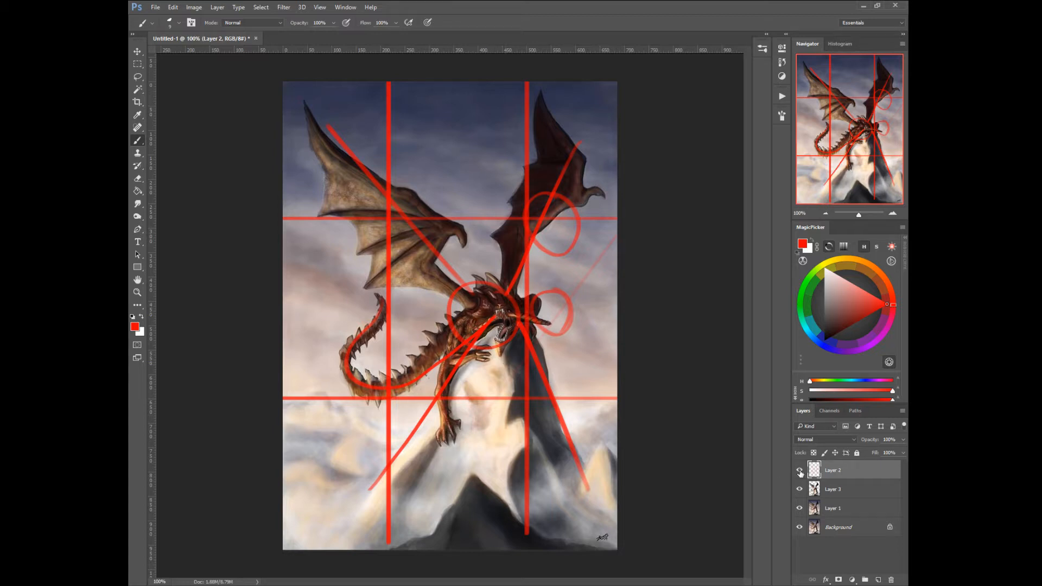
Step: Delete the marked-up Layer 2 and move the dragon cutout on Layer 3 down and to the right
drag(815, 471, 891, 582)
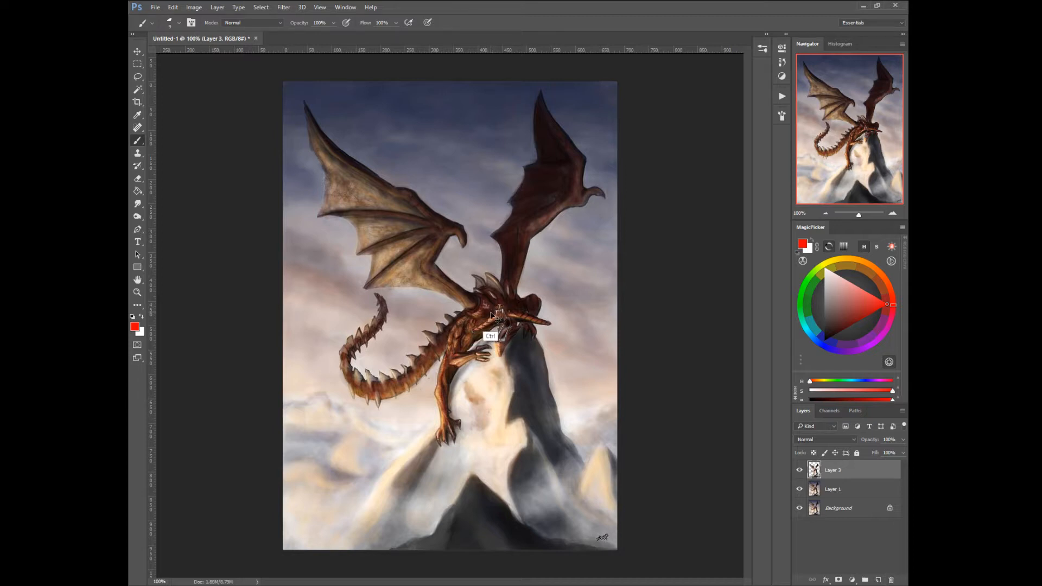
drag(489, 311, 523, 363)
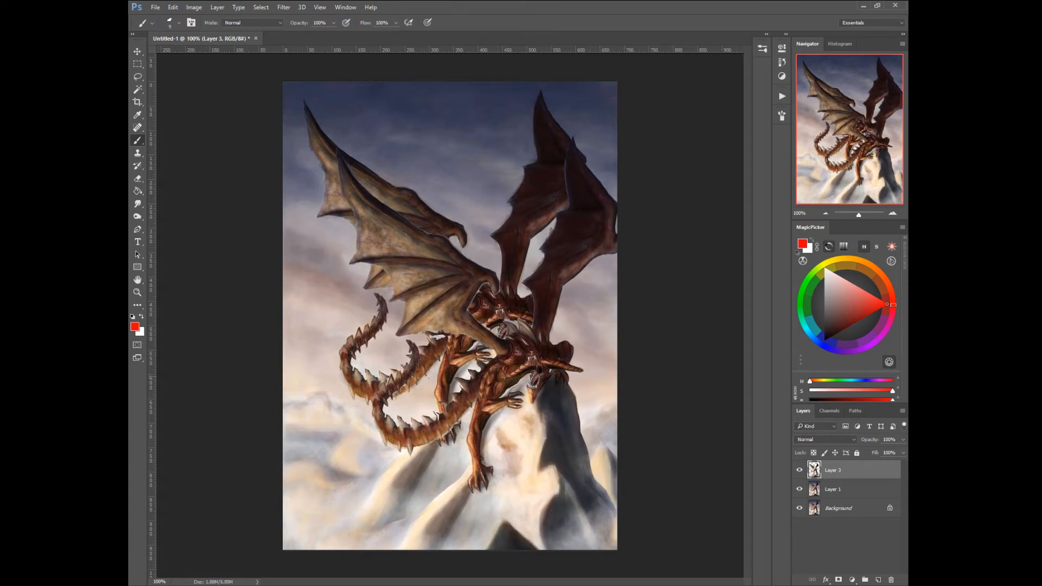
Step: Create a new layer named Layer 4 above Layer 3 in Normal mode at 100% opacity
right_click(504, 376)
click(503, 430)
click(498, 368)
click(602, 186)
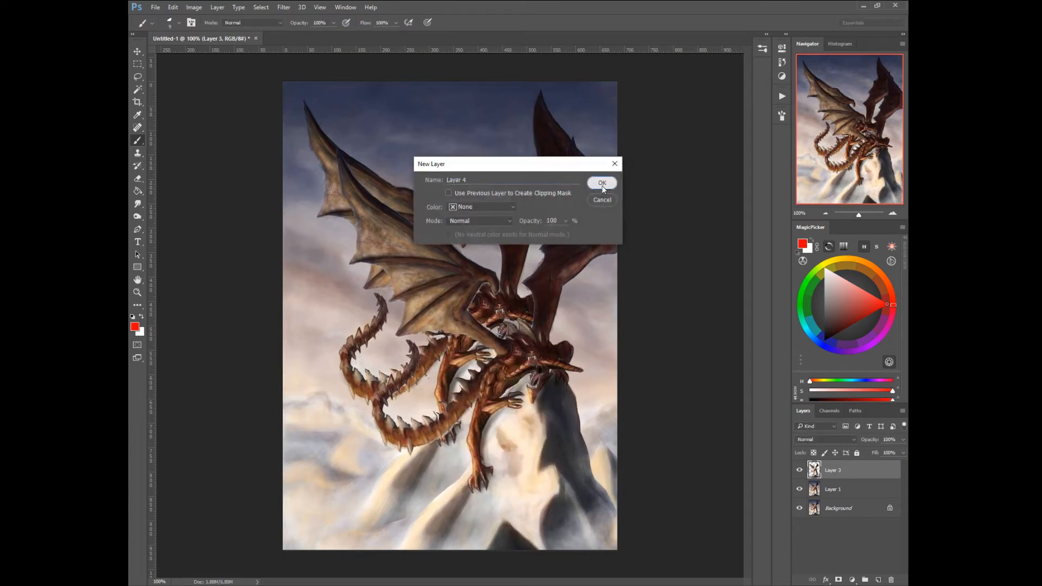
Step: Paint a red rule-of-thirds grid on Layer 4 with two vertical and two horizontal straight Brush lines
right_click(474, 356)
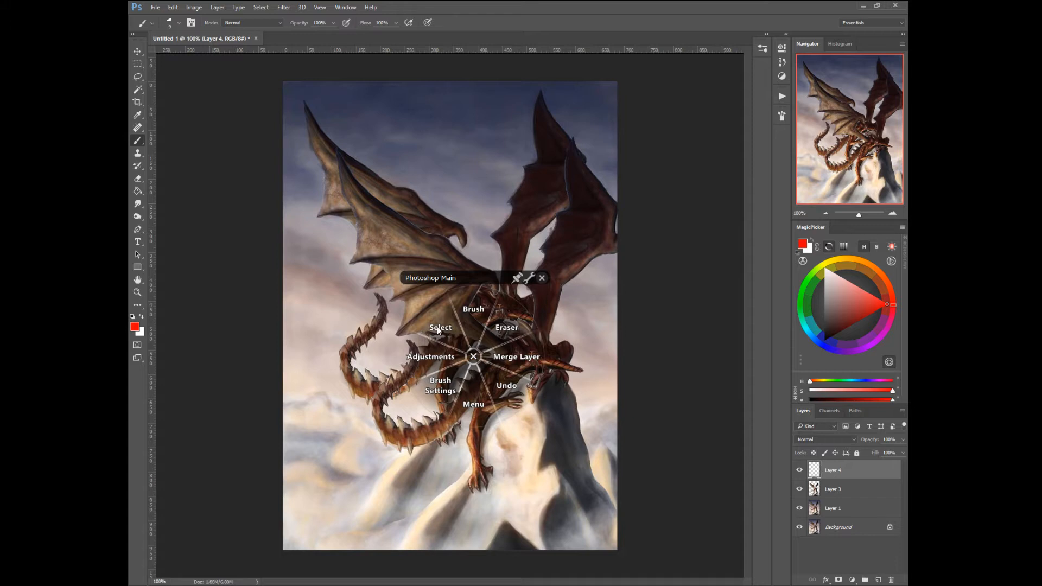
click(469, 326)
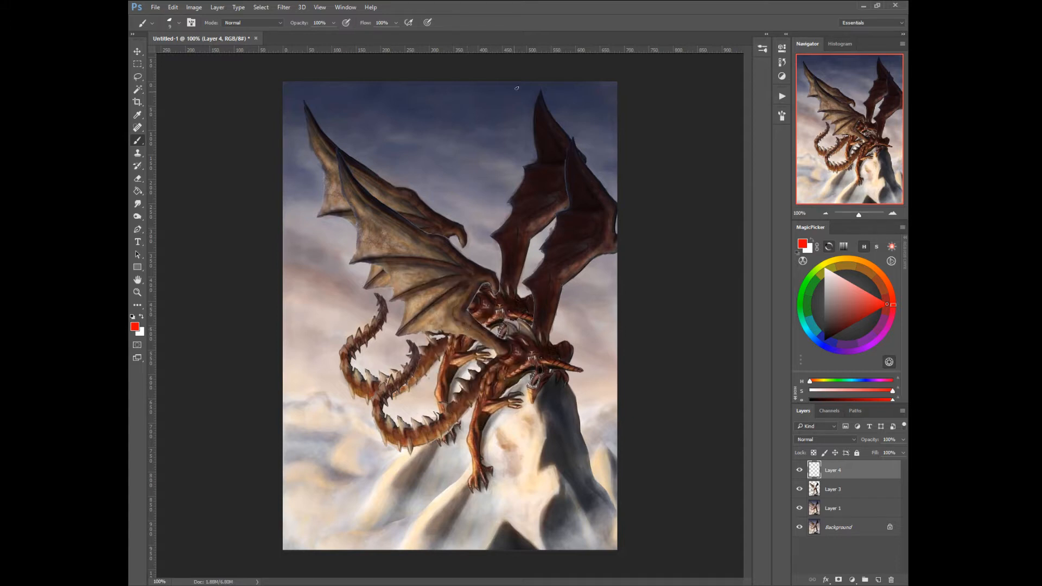
drag(526, 83, 535, 569)
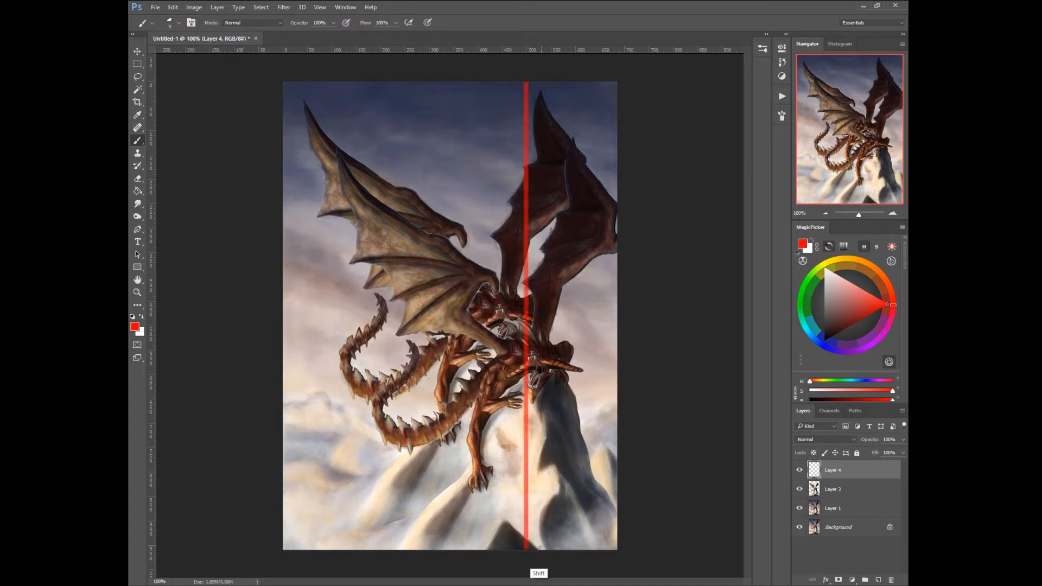
mouse_move(620, 391)
mouse_down()
mouse_move(592, 408)
mouse_move(260, 384)
mouse_up()
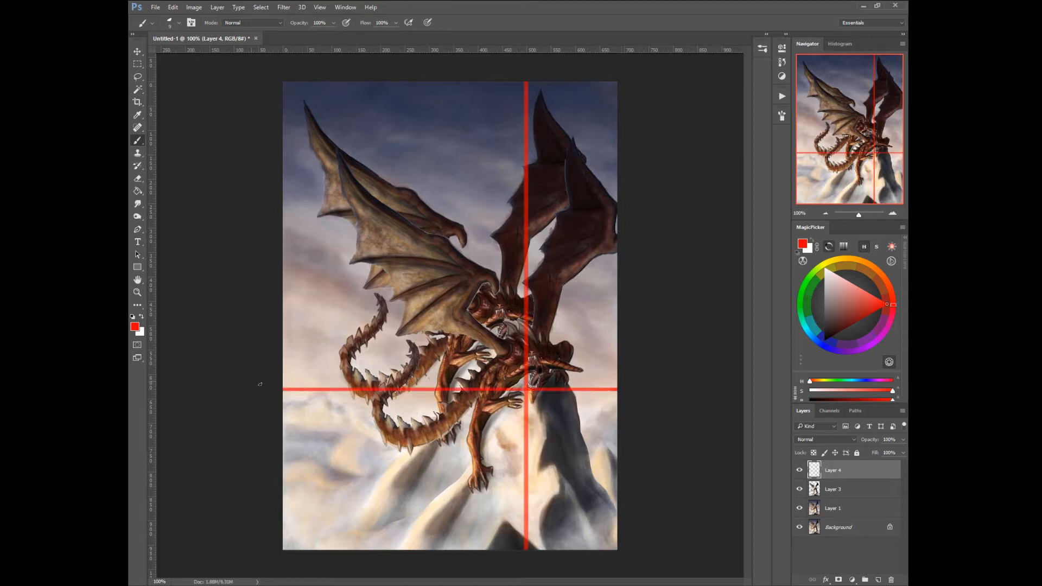
mouse_move(388, 557)
mouse_down()
mouse_move(371, 115)
mouse_move(390, 59)
mouse_up()
drag(605, 209, 247, 210)
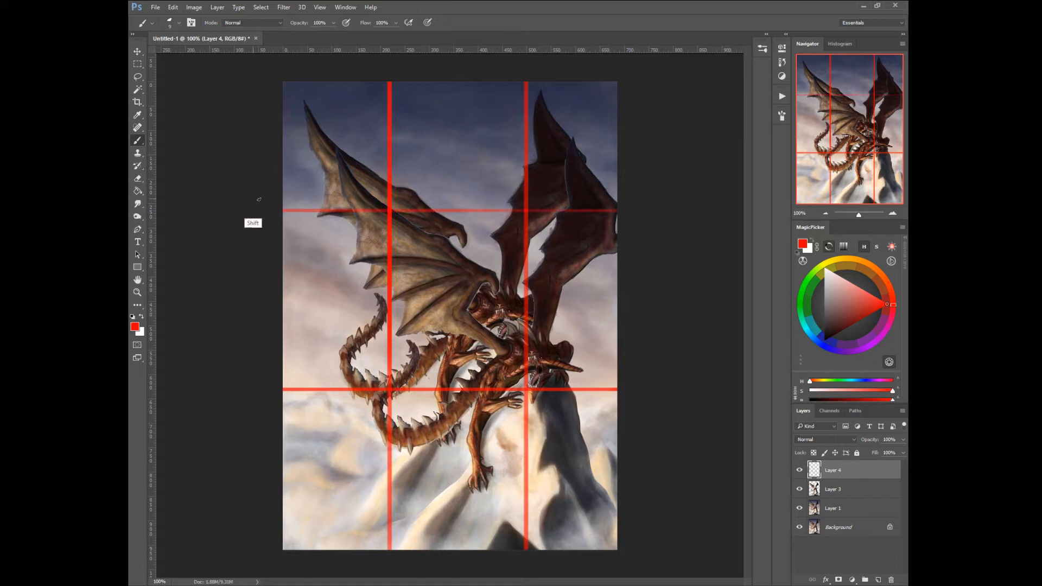
Step: Move the dragon on Layer 3 so its head sits on the lower-right grid intersection, and hide the grid on Layer 4
drag(530, 369, 535, 382)
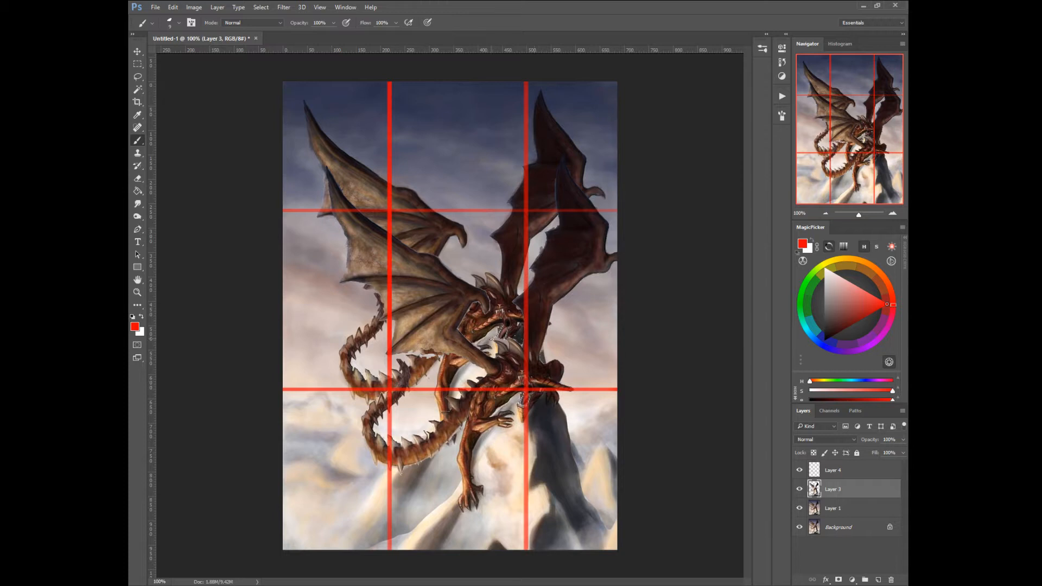
key(alt+bracketleft)
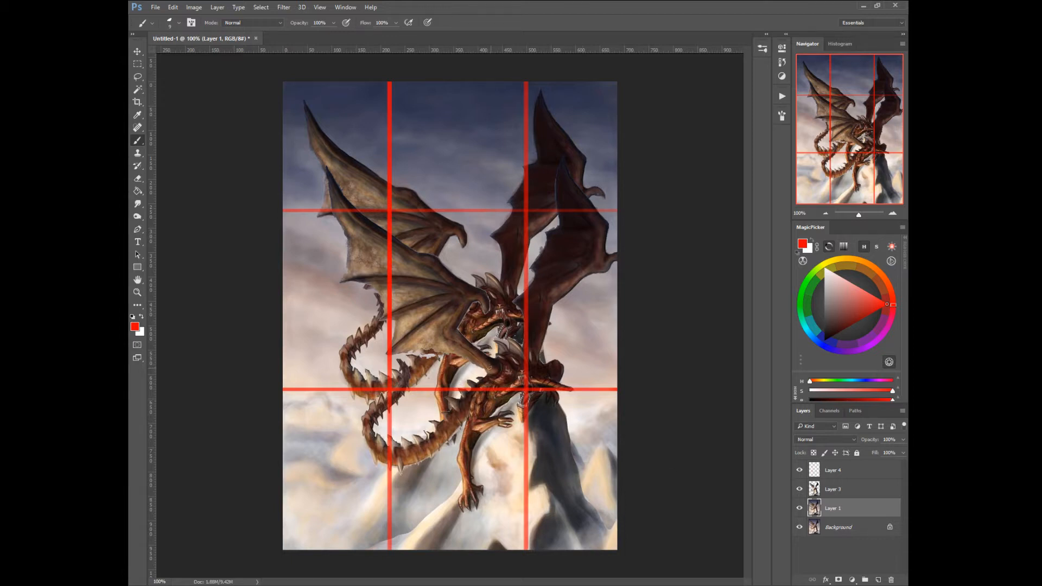
right_click(469, 362)
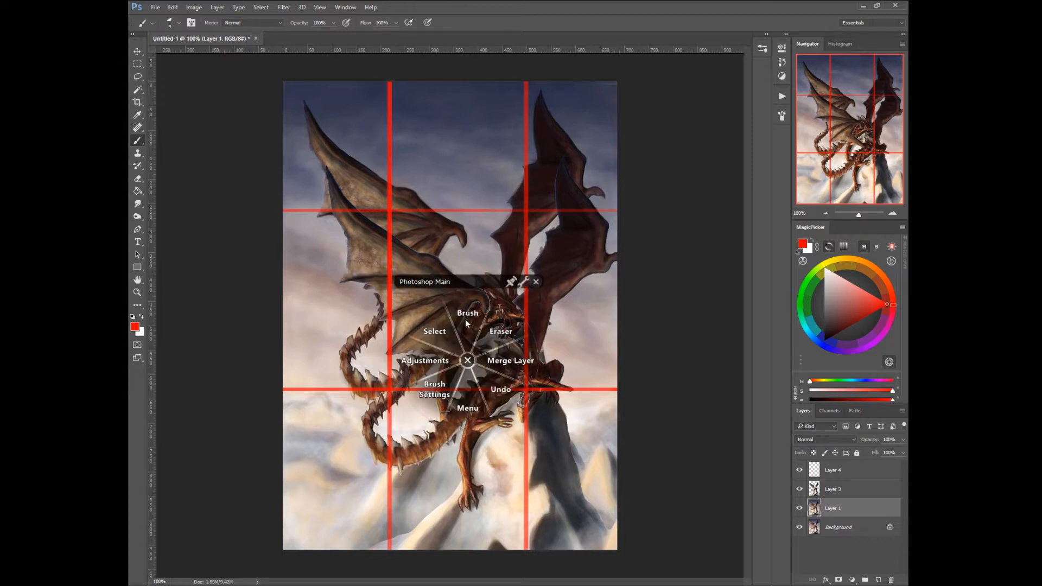
click(465, 322)
click(798, 471)
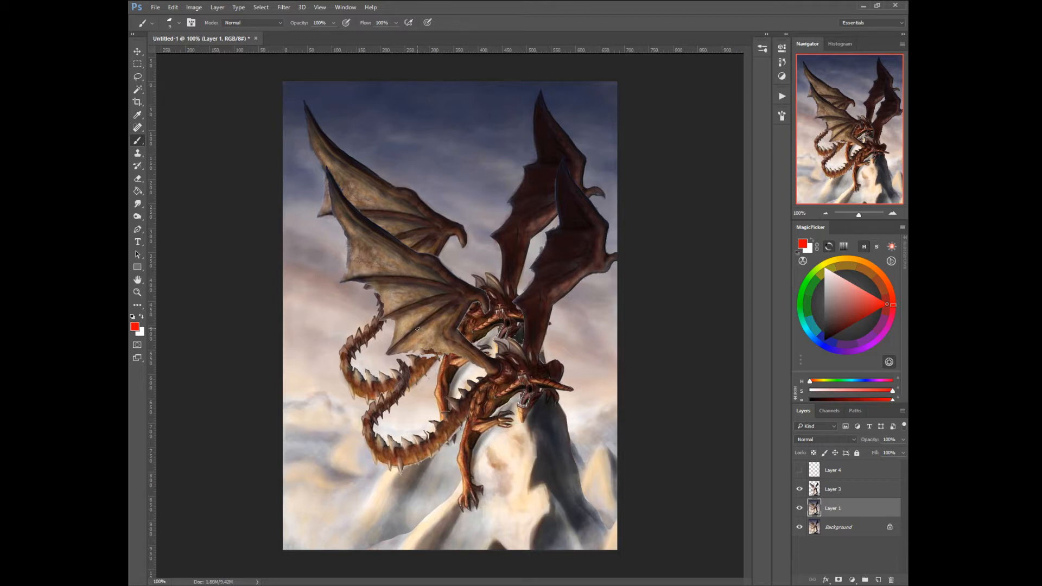
Step: Sample the dark blue of the upper sky and choose the irregular 424 px cloud-shaped brush for painting on Layer 1
alt+click(476, 112)
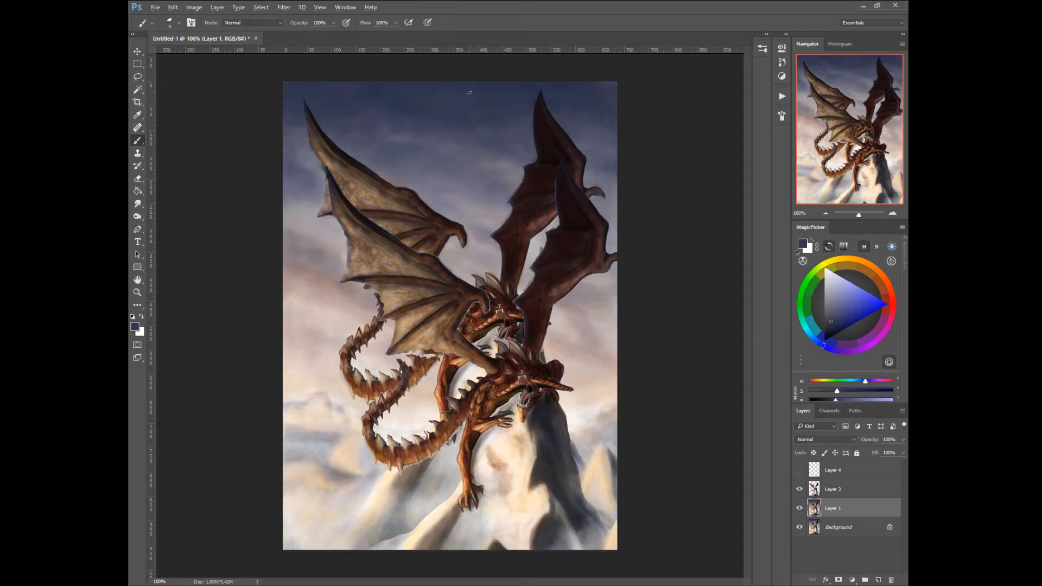
alt+click(469, 92)
key(bracketright)
key(bracketright)
key(bracketright)
key(bracketright)
key(bracketright)
key(bracketright)
right_click(411, 131)
mouse_move(575, 228)
mouse_down()
mouse_move(573, 311)
mouse_move(573, 293)
mouse_up()
click(538, 250)
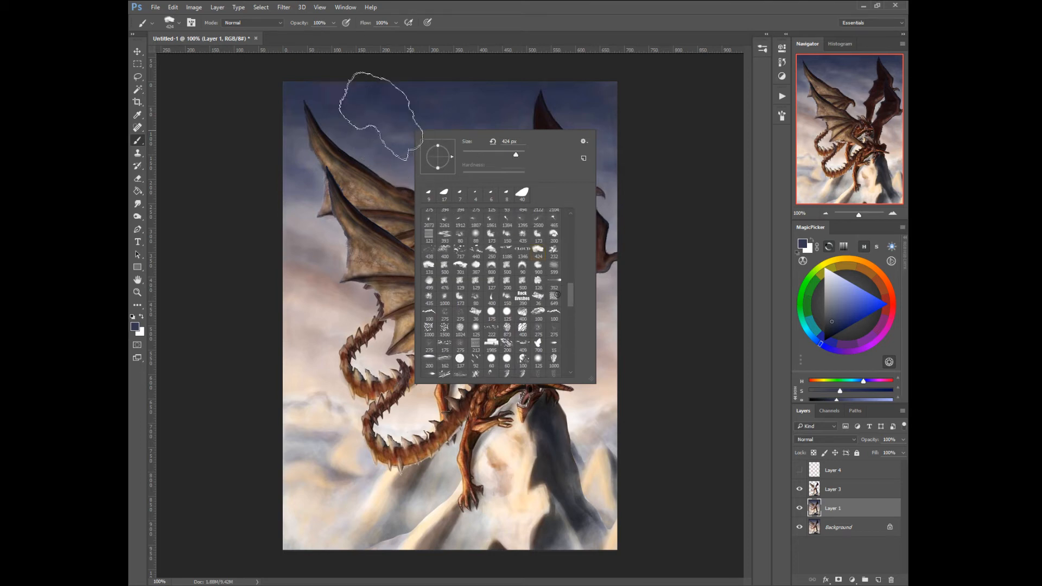
Step: Sample the sky blue and paint it on Layer 1 over the original dragon's wings and head
alt+click(379, 108)
mouse_move(344, 138)
mouse_down()
mouse_move(332, 173)
mouse_move(325, 135)
mouse_move(350, 152)
mouse_up()
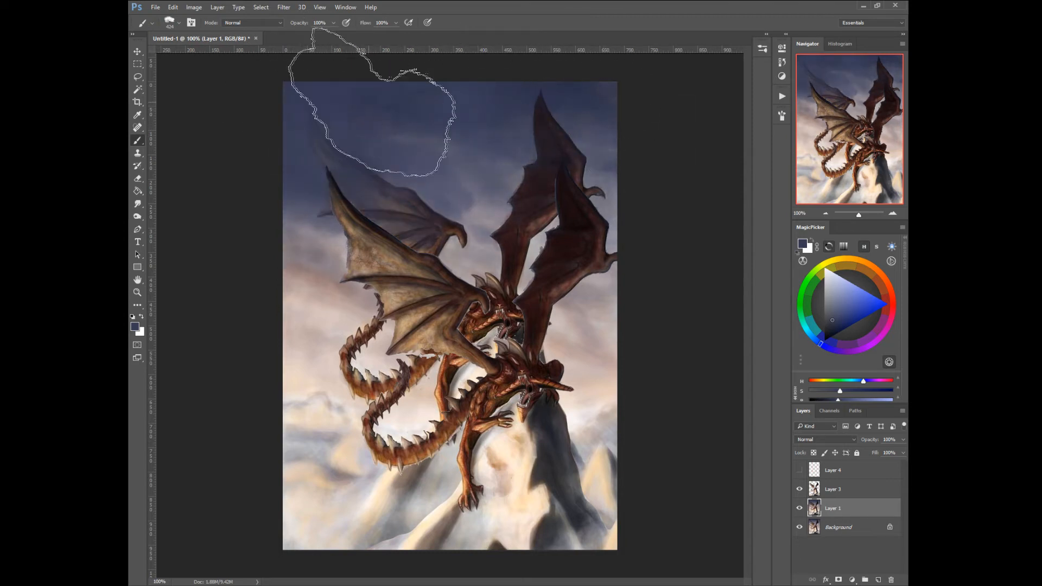
drag(428, 158, 513, 239)
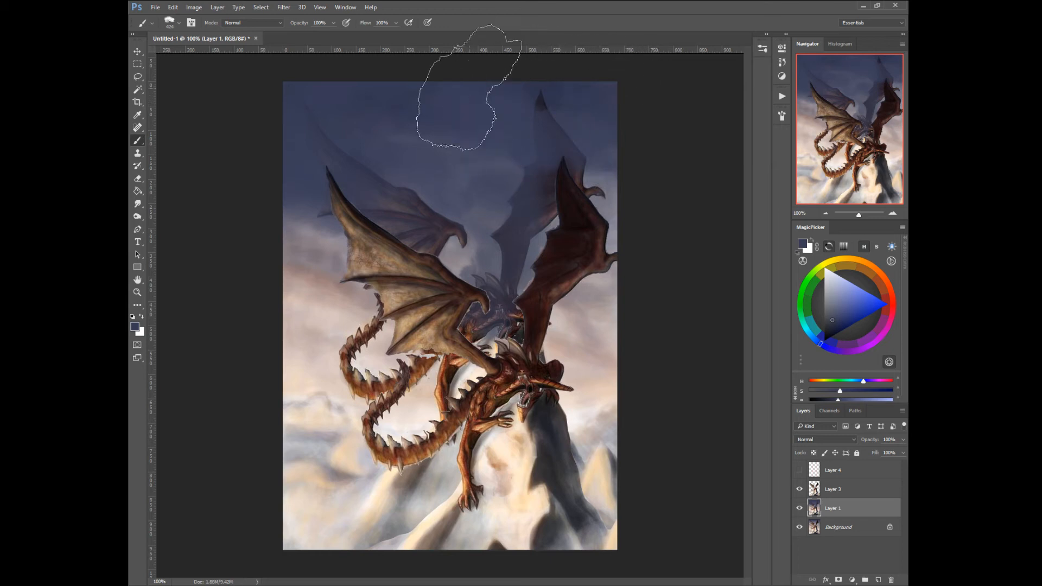
Step: Paint soft clouds over the original dragon on Layer 1 with a smaller brush, using grey-violet and lighter tones sampled from the sky
alt+click(314, 234)
key(bracketleft)
key(bracketleft)
key(bracketleft)
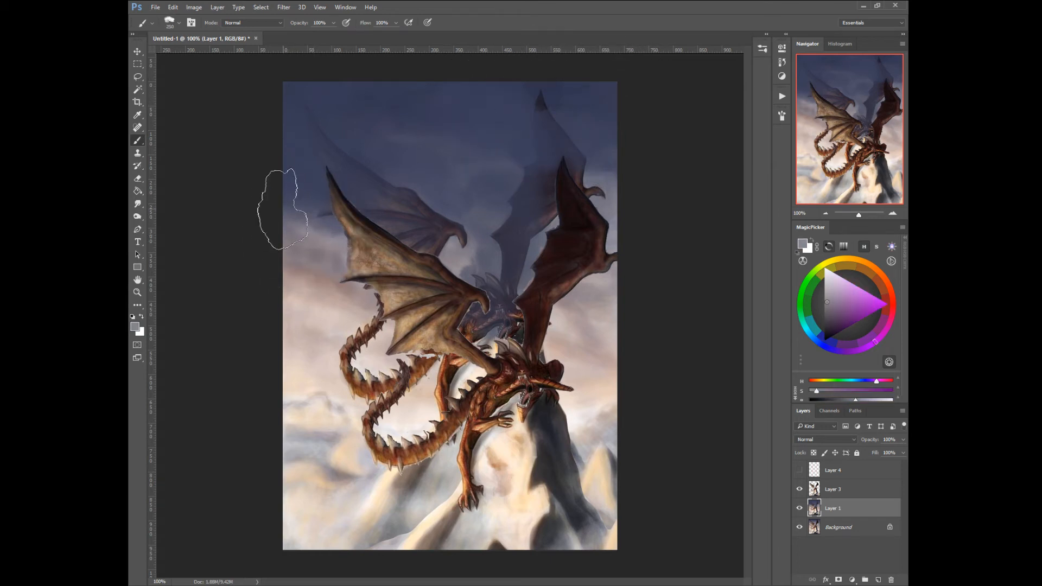
mouse_move(279, 207)
mouse_down()
mouse_move(348, 215)
mouse_move(419, 240)
mouse_move(298, 208)
mouse_move(401, 260)
mouse_move(520, 270)
mouse_move(442, 242)
mouse_move(481, 276)
mouse_up()
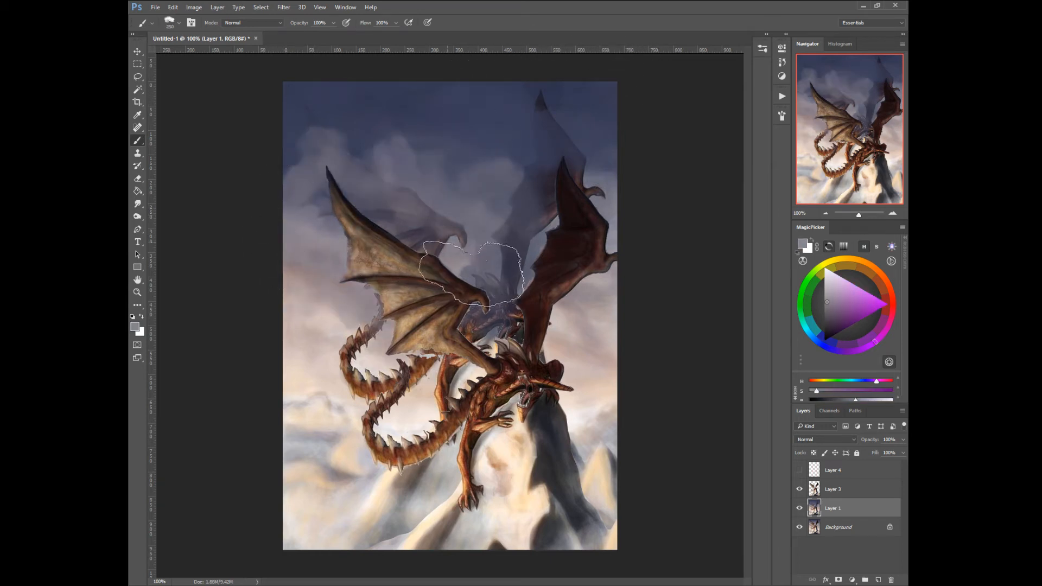
mouse_move(412, 233)
mouse_down()
mouse_move(488, 283)
mouse_move(596, 274)
mouse_move(568, 238)
mouse_move(563, 189)
mouse_move(391, 245)
mouse_move(367, 375)
mouse_up()
alt+click(292, 309)
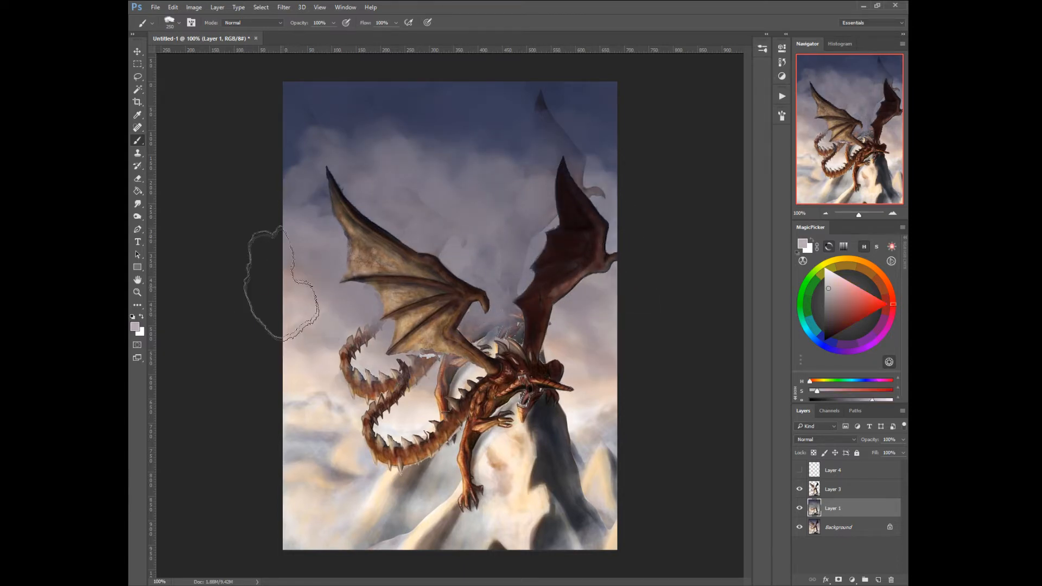
mouse_move(329, 179)
mouse_down()
mouse_move(364, 273)
mouse_move(478, 326)
mouse_move(538, 312)
mouse_move(462, 239)
mouse_move(622, 324)
mouse_up()
Step: Cover the original dark wing's remains on Layer 1 with sampled dark sky blue, using the brush reduced to 100 px
alt+click(530, 94)
key(bracketleft)
key(bracketleft)
key(bracketleft)
key(bracketleft)
key(bracketleft)
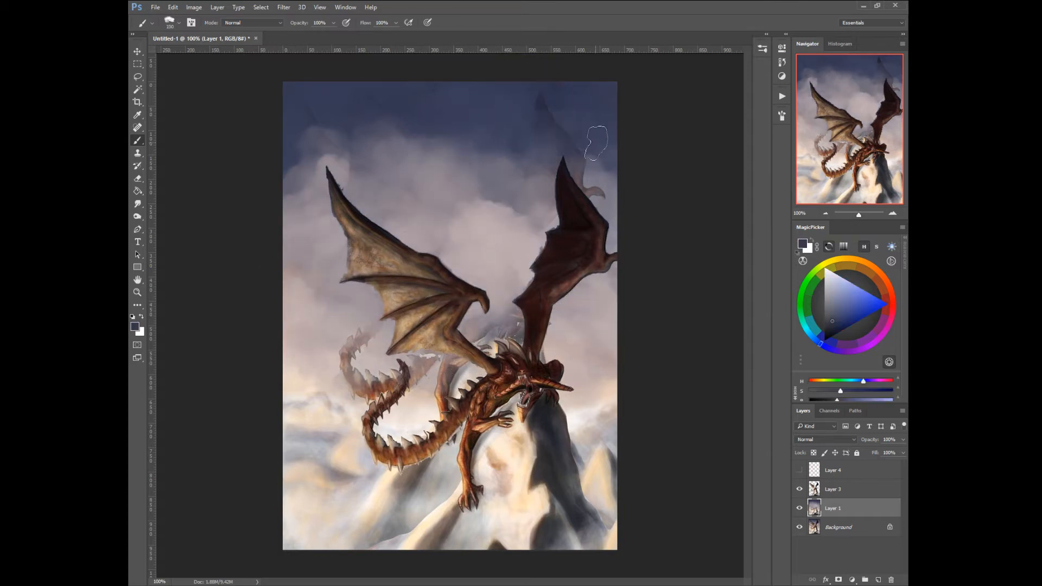
drag(578, 142, 593, 152)
drag(530, 149, 517, 183)
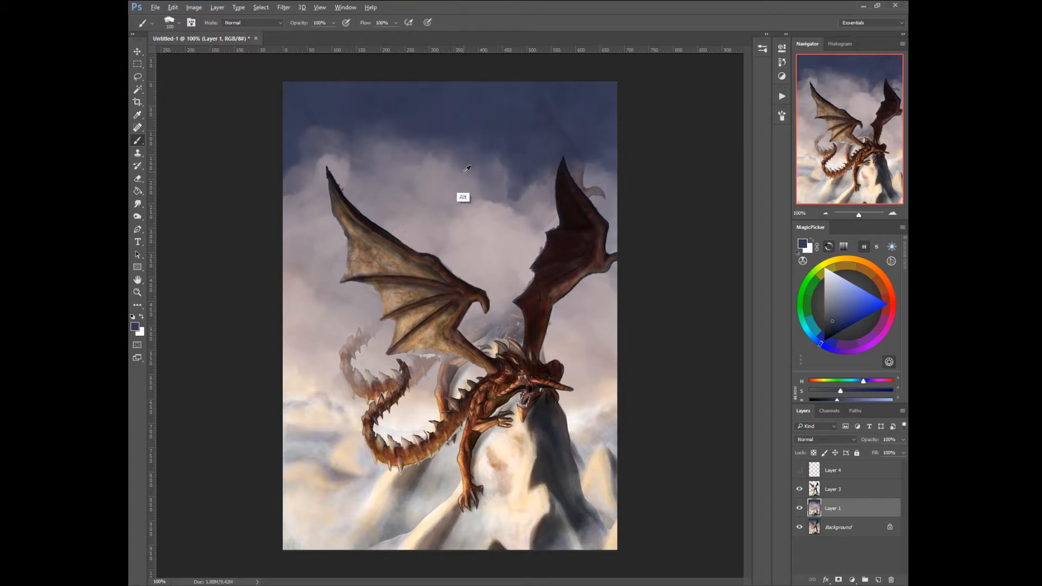
Step: Sample grey-violet and pinkish cloud tones and paint soft clouds on Layer 1 around the dark wing's tip
alt+click(466, 198)
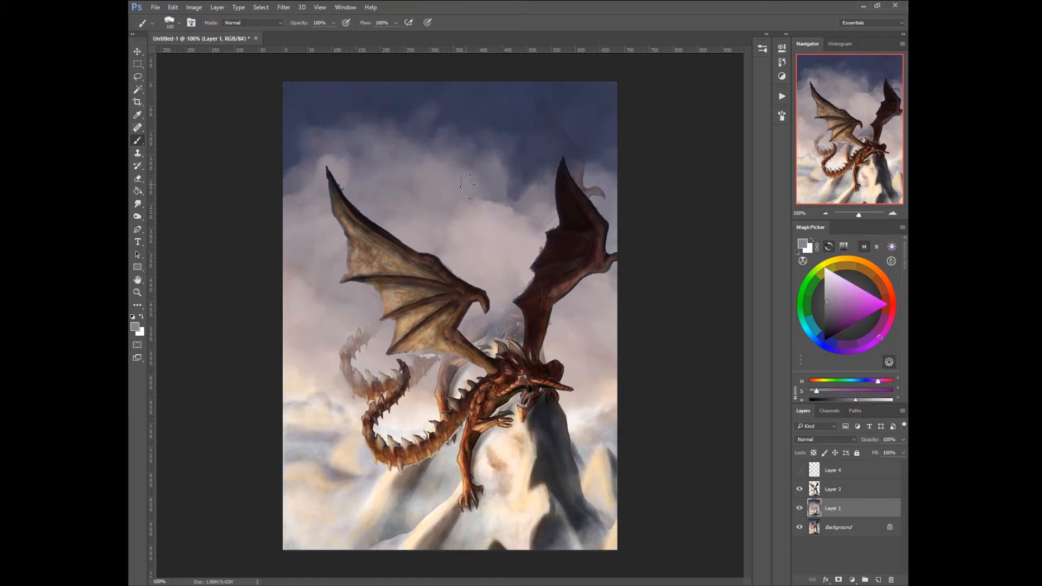
drag(575, 174, 602, 141)
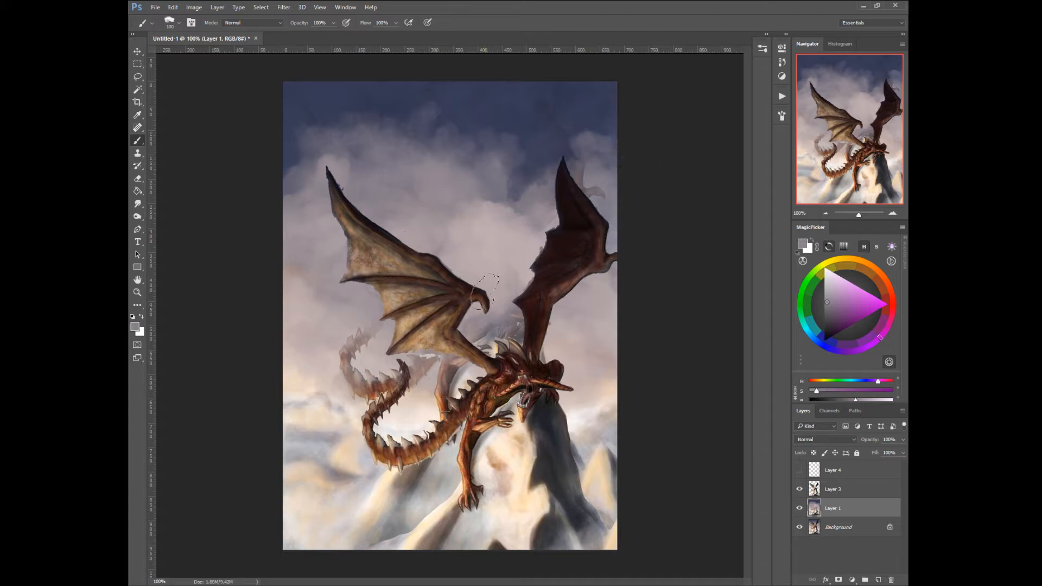
alt+click(512, 298)
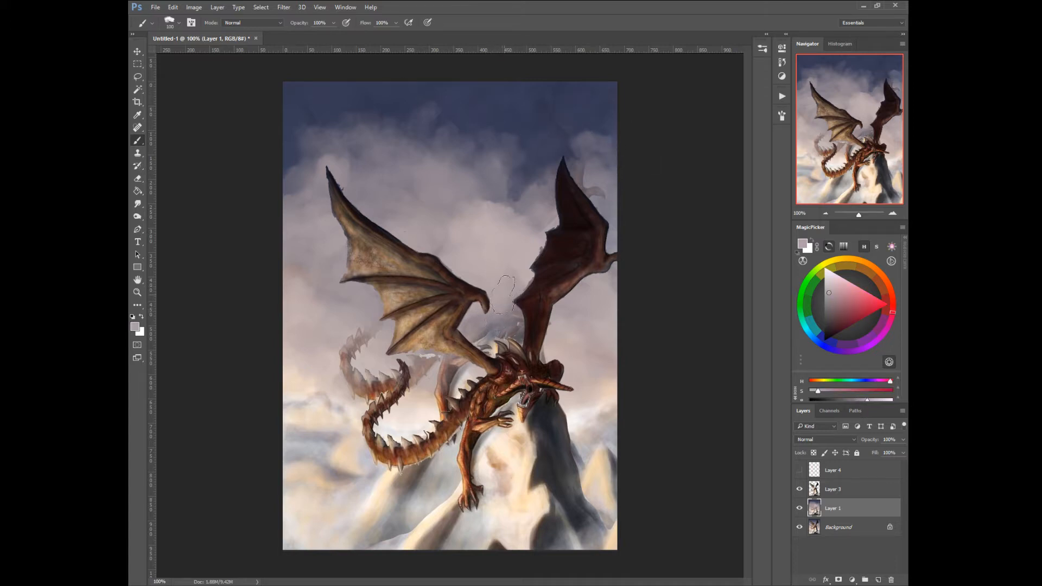
alt+click(301, 289)
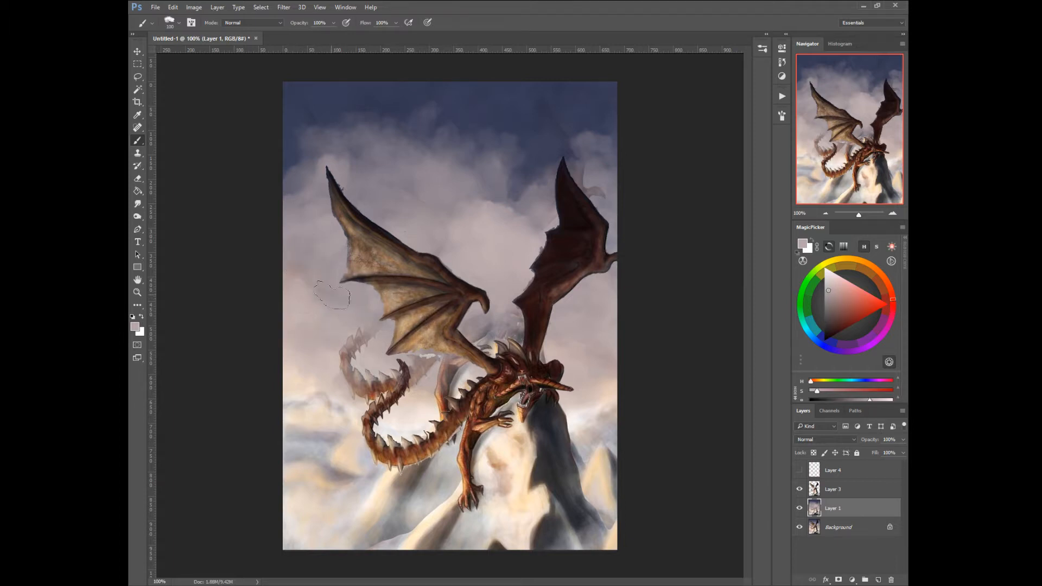
Step: Sample the pale cream of the lower sky and paint it on Layer 1 over the original dragon's tail and body remains
alt+click(290, 374)
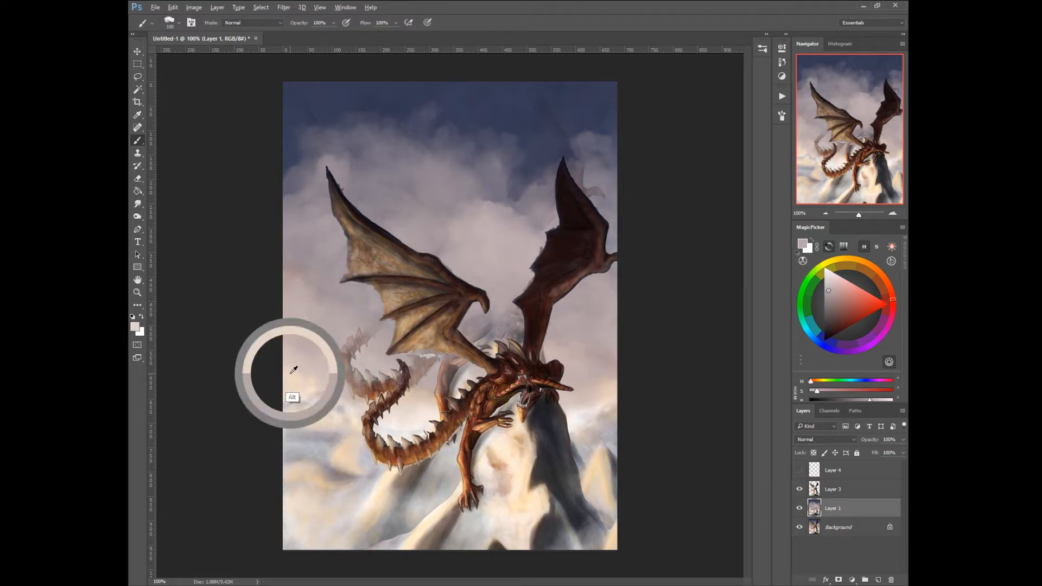
mouse_move(296, 326)
mouse_down()
mouse_move(346, 360)
mouse_move(420, 372)
mouse_up()
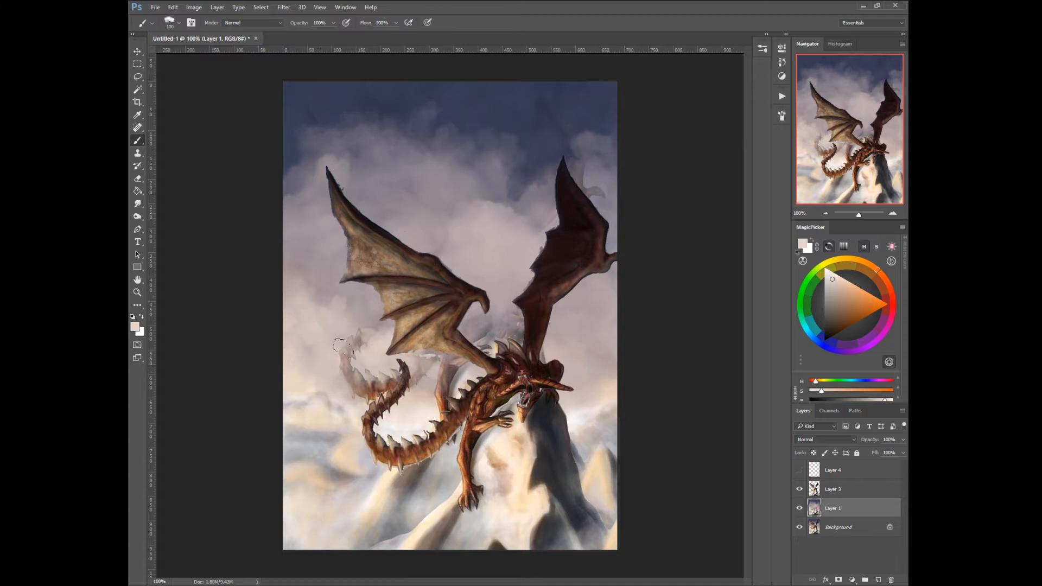
mouse_move(331, 331)
mouse_down()
mouse_move(366, 386)
mouse_move(441, 357)
mouse_move(525, 367)
mouse_move(444, 341)
mouse_move(507, 337)
mouse_move(542, 370)
mouse_move(445, 357)
mouse_move(554, 340)
mouse_move(612, 374)
mouse_move(573, 346)
mouse_move(594, 330)
mouse_up()
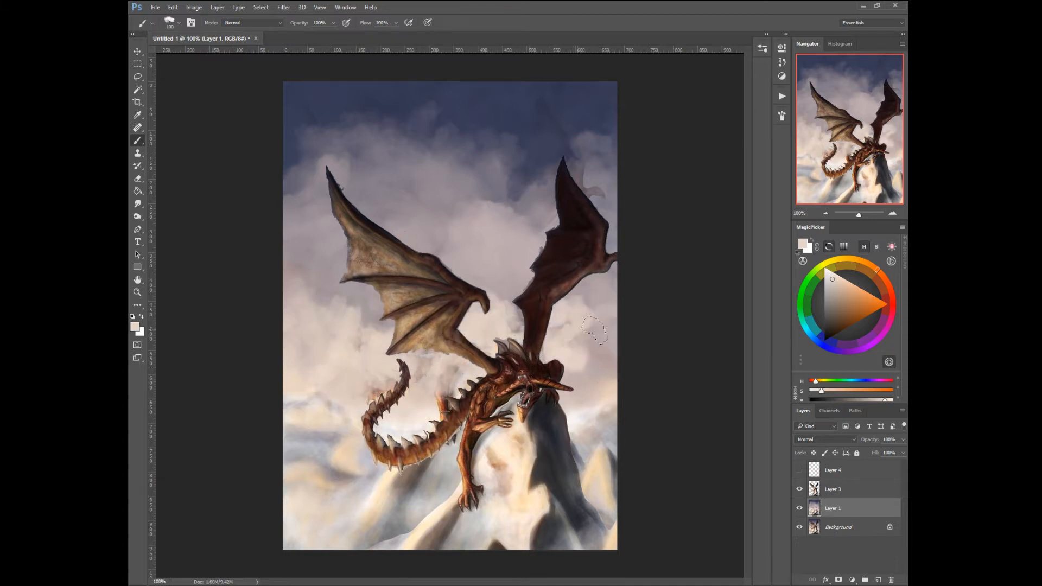
Step: Compare the painting with Layer 1 hidden and shown
click(800, 509)
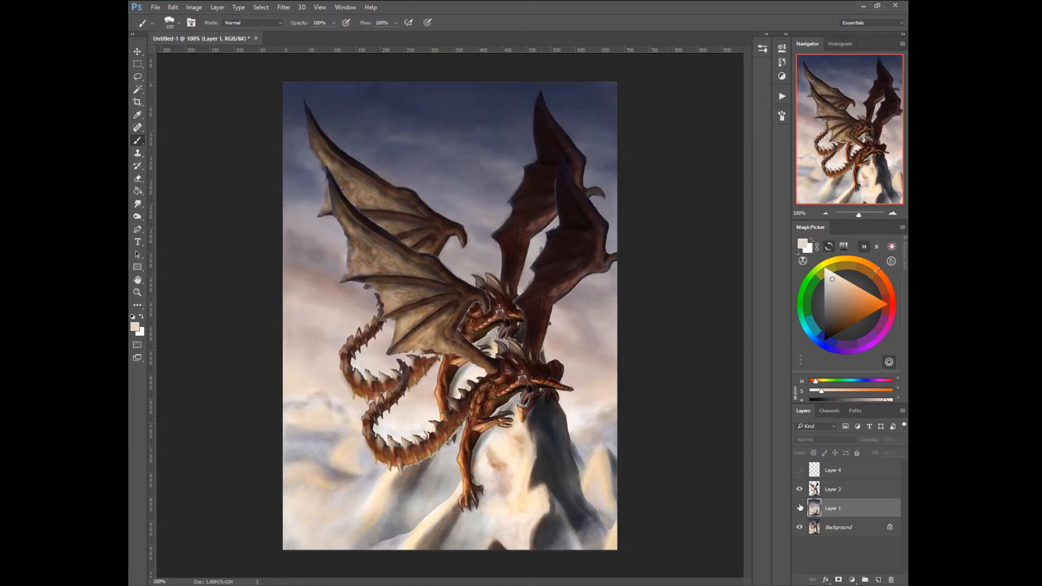
click(800, 506)
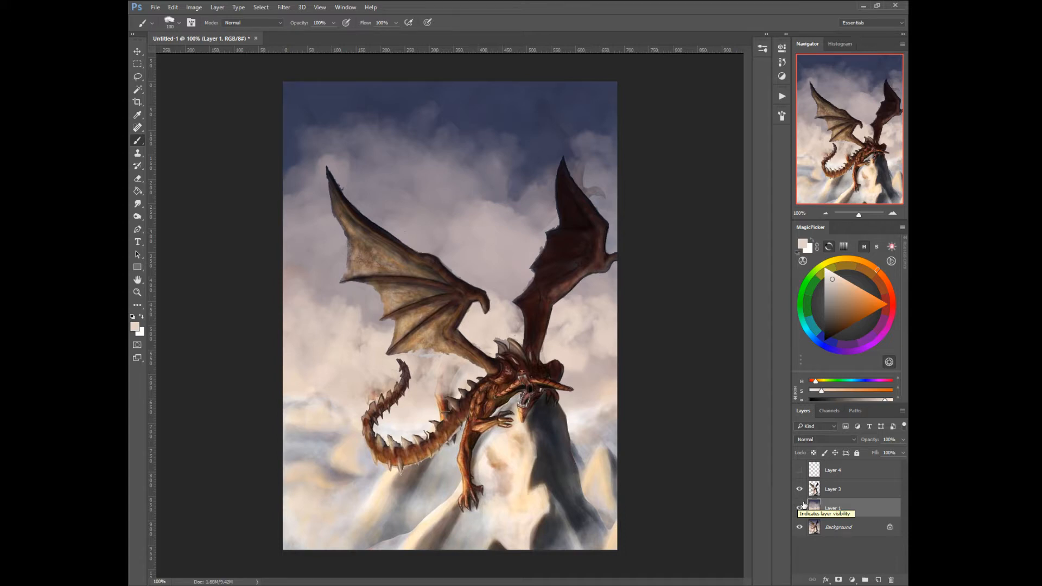
click(799, 505)
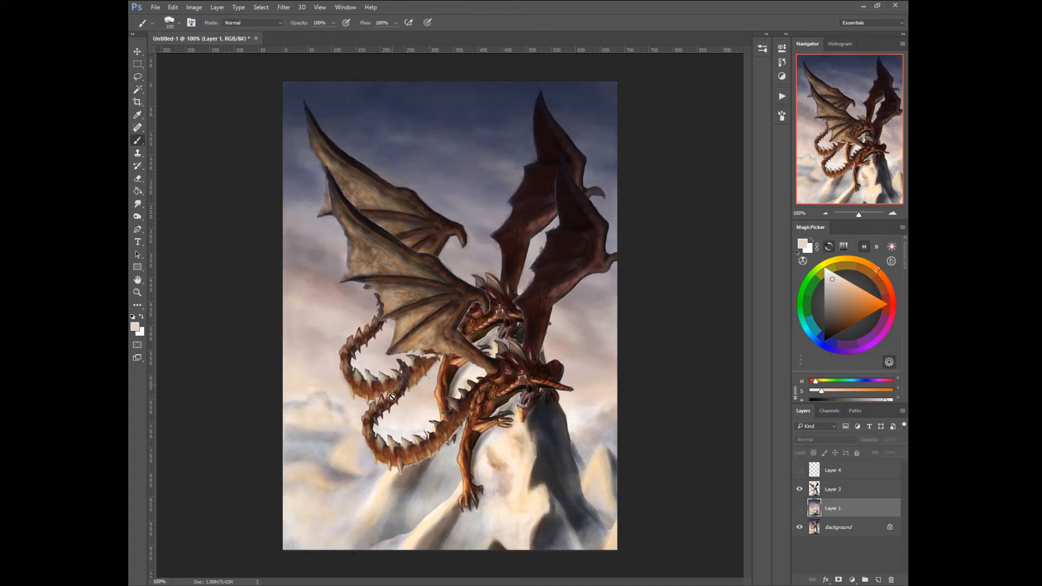
click(799, 508)
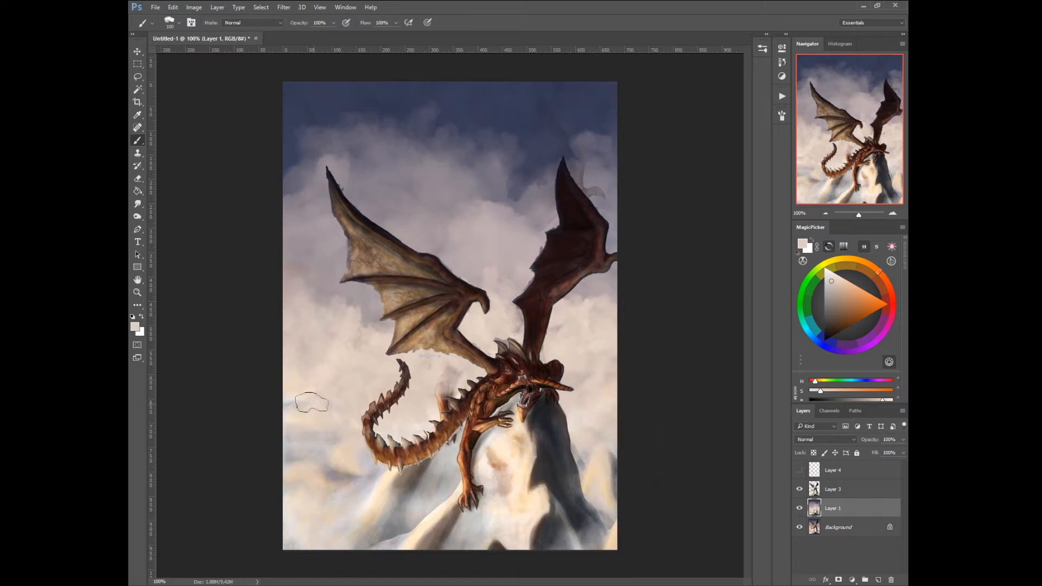
Step: Cover the original wing's claw beside the dark wing with sampled grey-blue, and add cream cloud highlights around the dark wing's tip on Layer 1
alt+click(354, 455)
alt+click(318, 126)
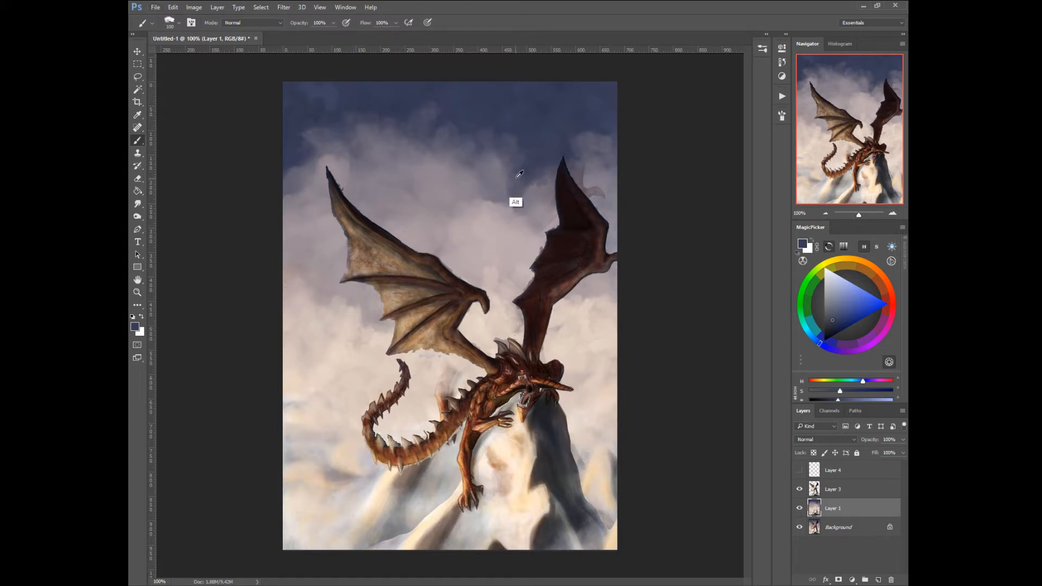
alt+click(513, 201)
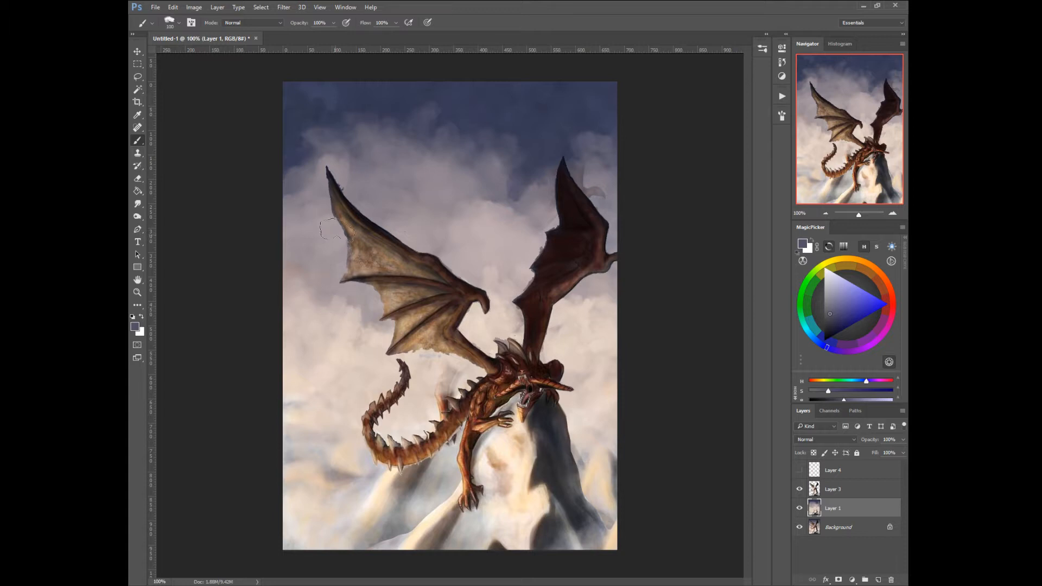
mouse_move(387, 143)
mouse_down()
mouse_move(446, 185)
mouse_move(436, 175)
mouse_up()
mouse_move(515, 260)
mouse_down()
mouse_move(523, 292)
mouse_move(556, 302)
mouse_move(532, 237)
mouse_move(546, 265)
mouse_up()
drag(594, 187, 611, 228)
mouse_move(597, 169)
mouse_down()
mouse_move(631, 223)
mouse_move(624, 233)
mouse_up()
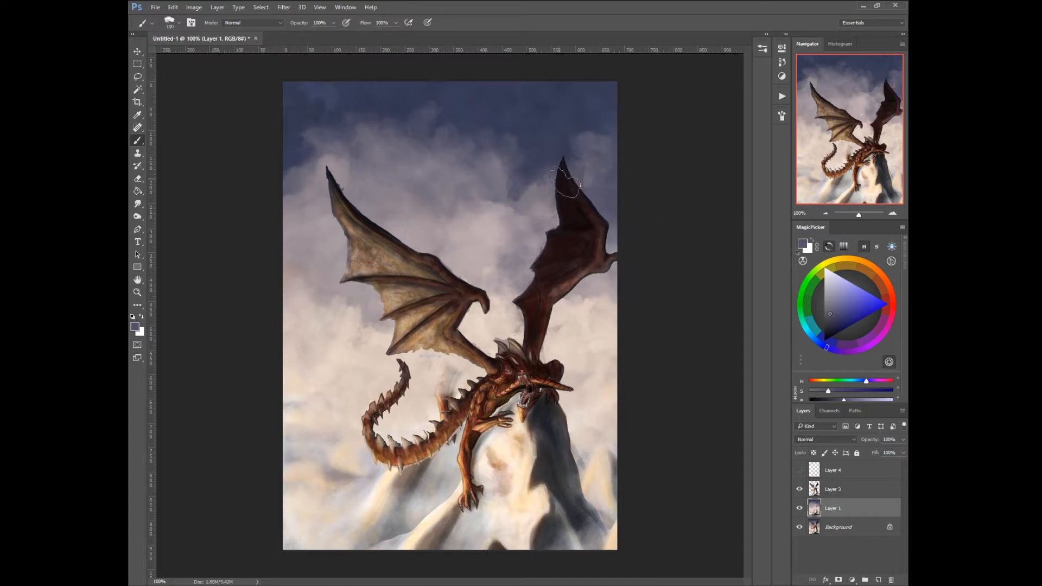
alt+click(571, 342)
mouse_move(578, 173)
mouse_down()
mouse_move(587, 142)
mouse_move(543, 179)
mouse_move(591, 163)
mouse_move(538, 219)
mouse_up()
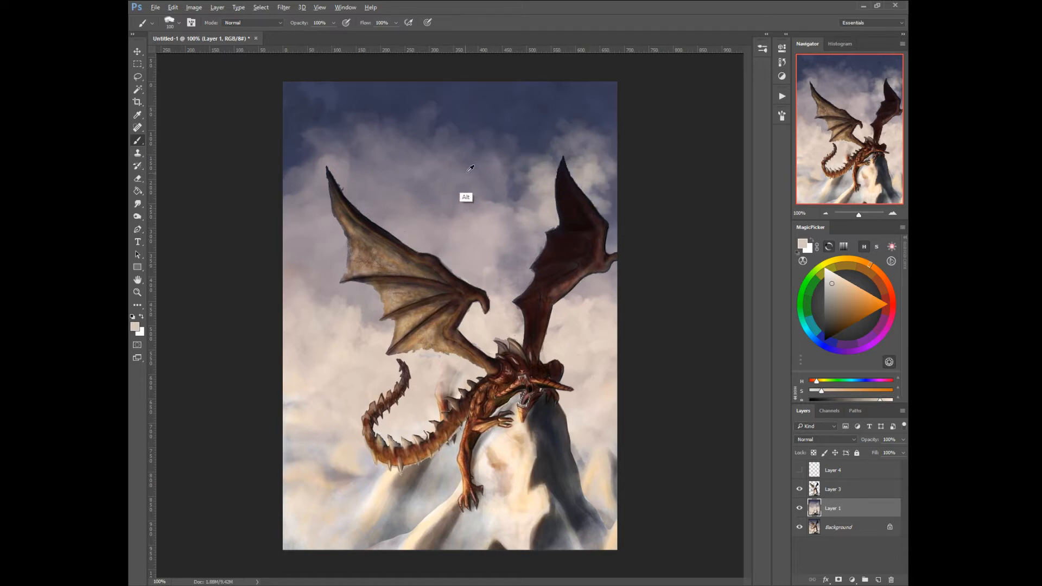
Step: Sample grey-violet from the upper clouds and shade the lower clouds around the tail and below the dark wing on Layer 1
alt+click(491, 165)
mouse_move(356, 319)
mouse_down()
mouse_move(376, 373)
mouse_move(395, 354)
mouse_move(396, 391)
mouse_move(348, 368)
mouse_move(375, 407)
mouse_up()
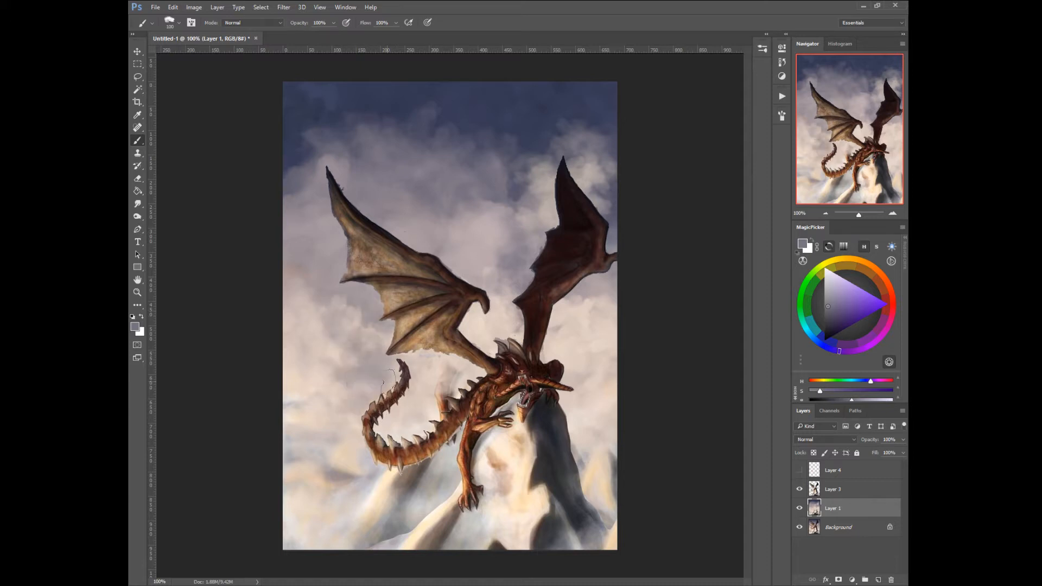
drag(407, 369, 421, 405)
mouse_move(372, 353)
mouse_down()
mouse_move(362, 330)
mouse_move(332, 349)
mouse_up()
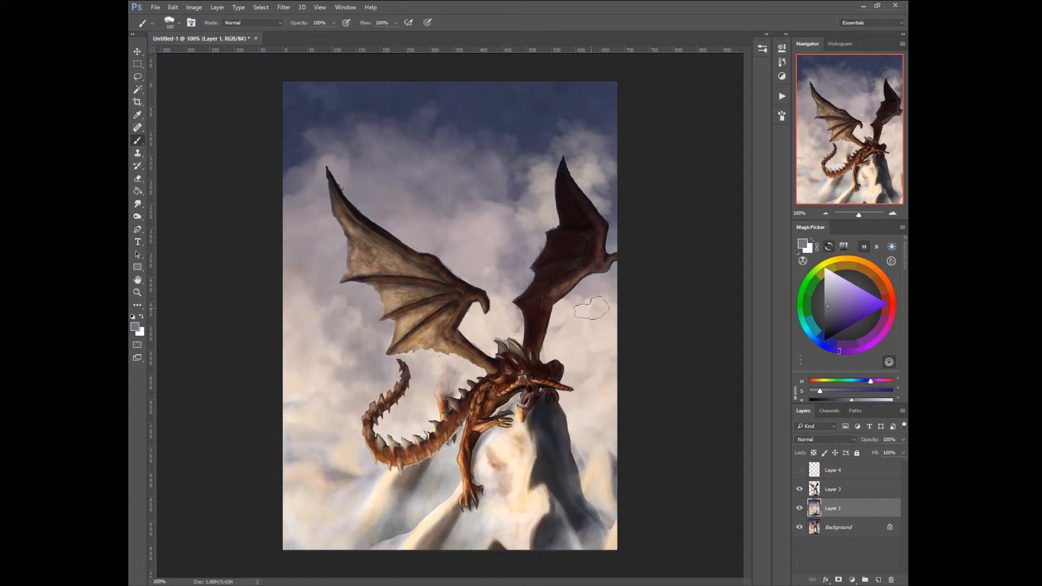
mouse_move(589, 308)
mouse_down()
mouse_move(619, 365)
mouse_move(590, 319)
mouse_move(612, 354)
mouse_move(562, 311)
mouse_move(602, 353)
mouse_up()
key(bracketleft)
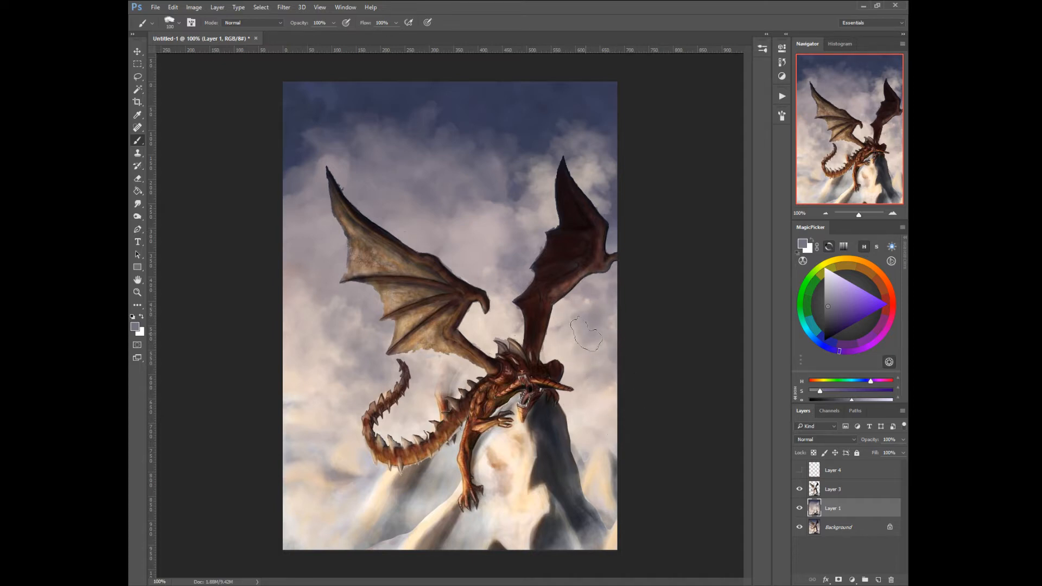
key(bracketleft)
mouse_move(499, 320)
mouse_down()
mouse_move(465, 285)
mouse_move(497, 330)
mouse_up()
Step: Sample a pale cloud tone and paint highlights with a smaller brush on the clouds below the light wing
alt+click(287, 396)
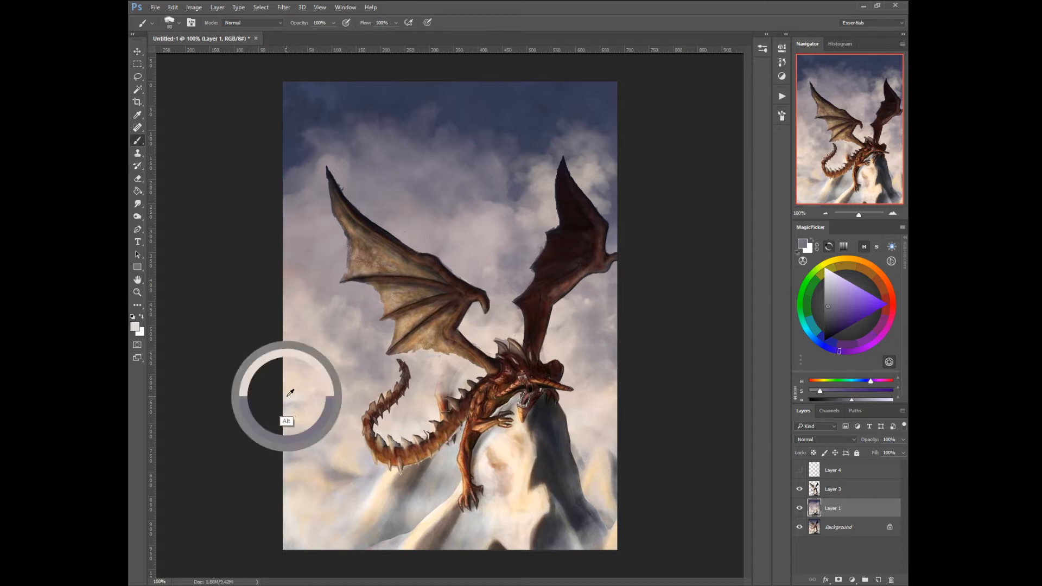
key(bracketleft)
key(bracketleft)
key(bracketleft)
drag(289, 296, 307, 329)
mouse_move(336, 294)
mouse_down()
mouse_move(328, 324)
mouse_move(330, 309)
mouse_move(353, 306)
mouse_up()
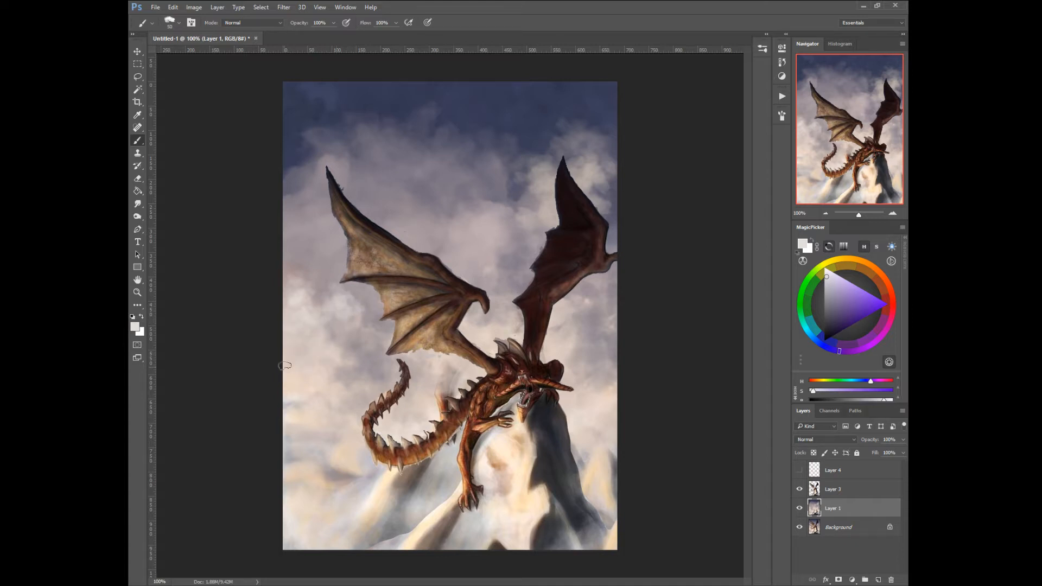
Step: Brighten the clouds around and above the light wing's tip with the pale tone, using a slightly larger brush
key(bracketright)
mouse_move(320, 159)
mouse_down()
mouse_move(293, 205)
mouse_move(320, 189)
mouse_up()
mouse_move(329, 152)
mouse_down()
mouse_move(339, 142)
mouse_move(301, 216)
mouse_up()
mouse_move(339, 168)
mouse_down()
mouse_move(320, 205)
mouse_move(355, 182)
mouse_up()
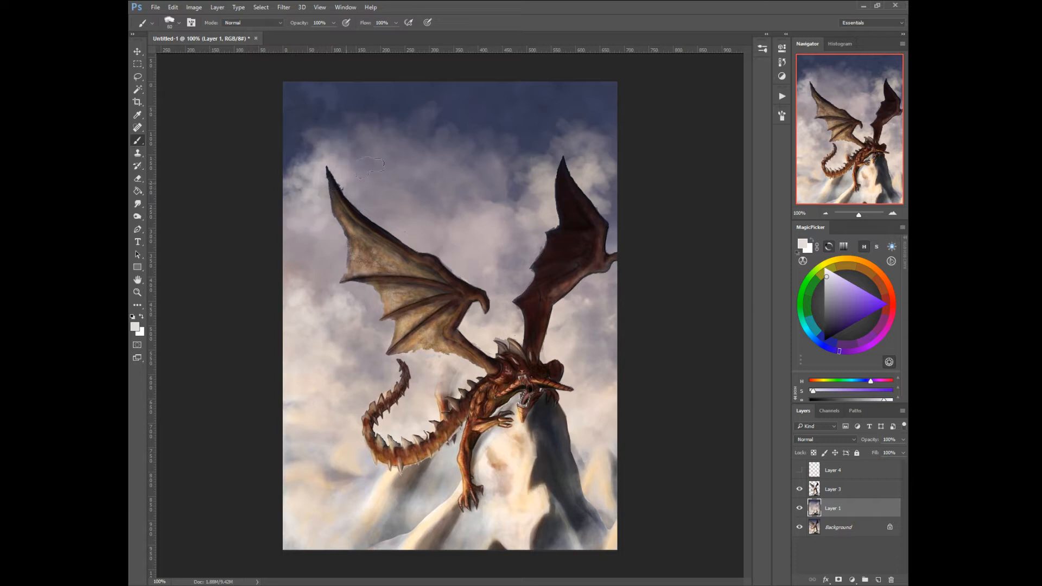
mouse_move(380, 133)
mouse_down()
mouse_move(394, 123)
mouse_move(415, 146)
mouse_move(400, 169)
mouse_up()
Step: Paint pale cloud highlights between the two wings and beside the dark wing, gradually enlarging the brush
mouse_move(470, 204)
mouse_down()
mouse_move(450, 247)
mouse_move(497, 190)
mouse_up()
drag(478, 232, 462, 247)
key(bracketright)
key(bracketright)
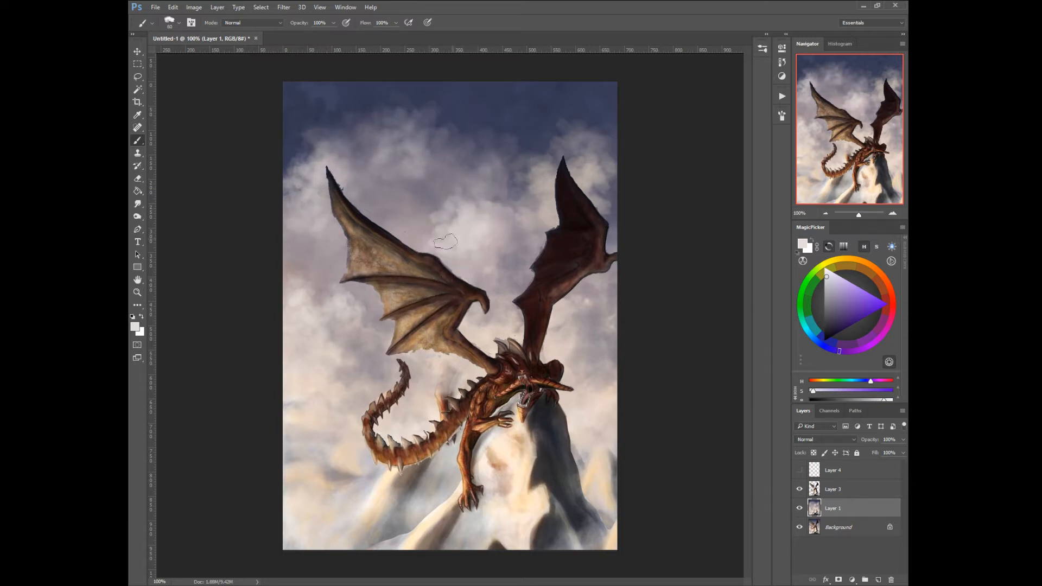
drag(484, 213, 493, 194)
mouse_move(565, 150)
mouse_down()
mouse_move(535, 193)
mouse_move(586, 138)
mouse_move(570, 166)
mouse_move(535, 182)
mouse_up()
key(bracketright)
key(bracketright)
key(bracketright)
key(bracketright)
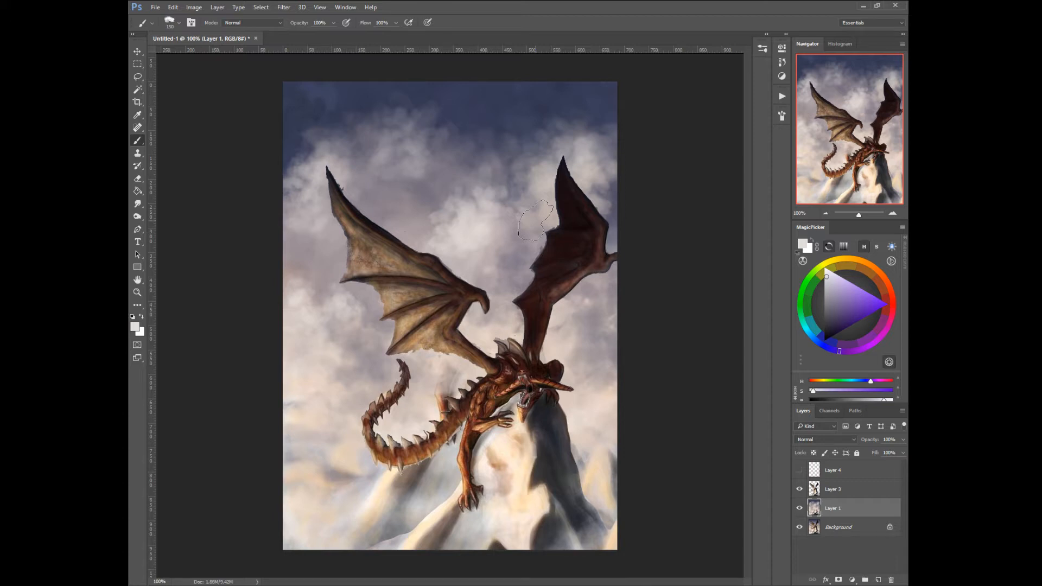
Step: Create a new empty layer directly above Layer 1
right_click(414, 354)
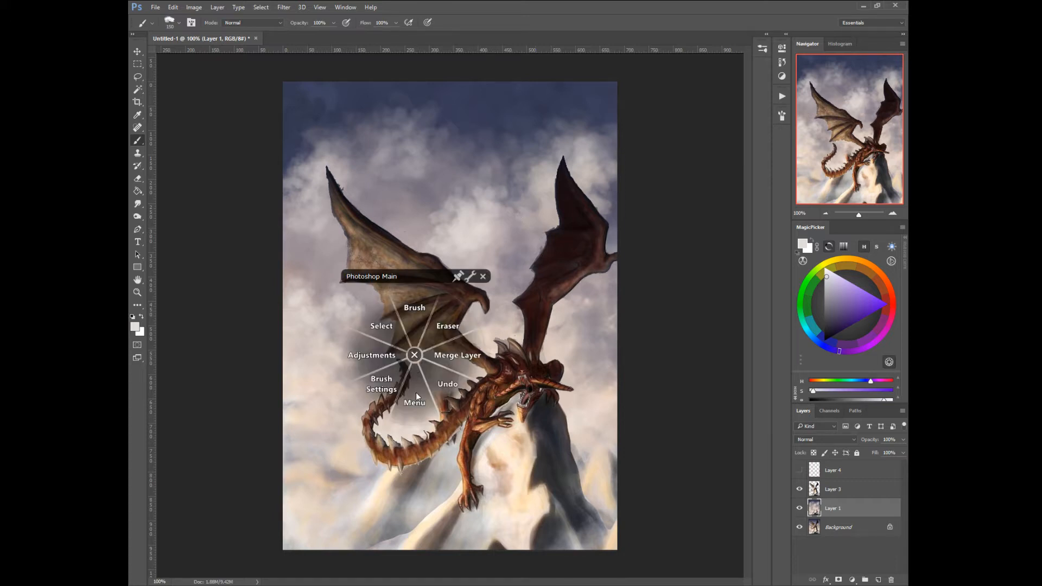
click(416, 392)
click(407, 328)
click(601, 184)
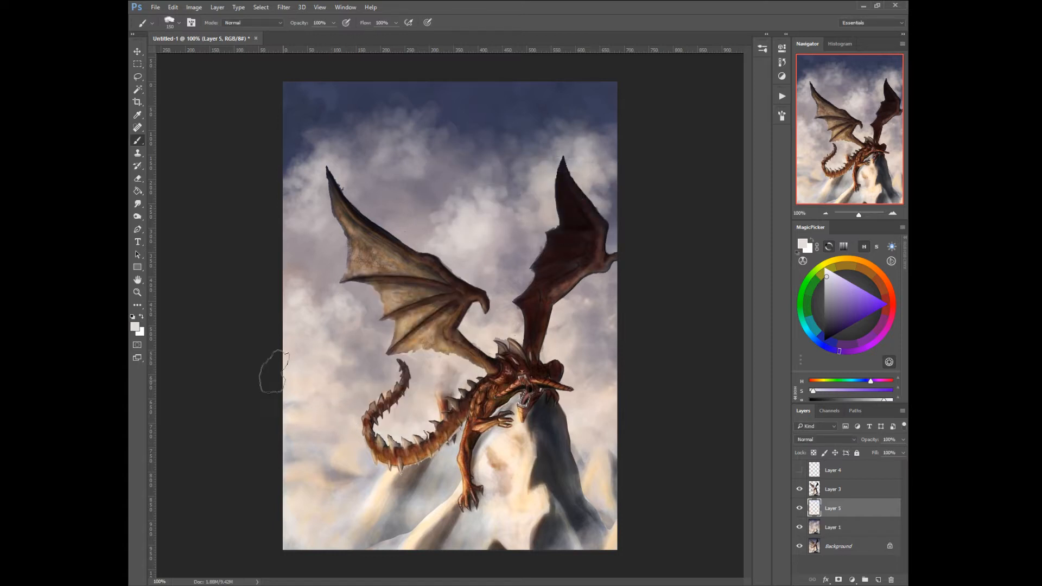
Step: Outline a jagged mountain ridge across the lower part of the painting with the Lasso tool, selecting everything below it
click(137, 65)
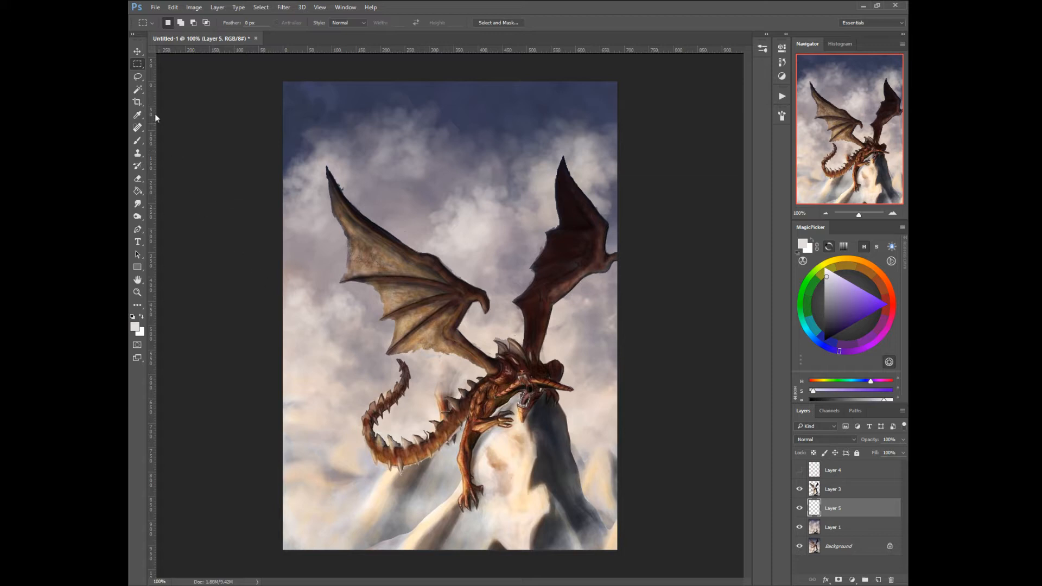
click(138, 77)
mouse_move(274, 465)
mouse_down()
mouse_move(324, 410)
mouse_move(342, 409)
mouse_move(385, 452)
mouse_up()
key(ctrl+d)
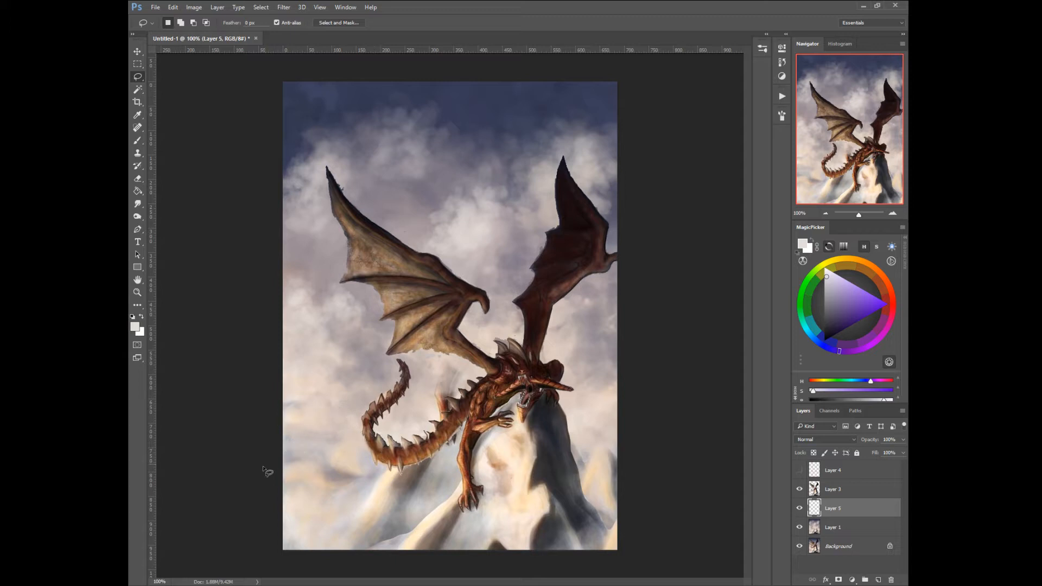
mouse_move(270, 463)
mouse_down()
mouse_move(310, 391)
mouse_move(342, 417)
mouse_up()
mouse_move(380, 459)
mouse_down()
mouse_move(411, 416)
mouse_move(474, 439)
mouse_move(573, 426)
mouse_move(595, 406)
mouse_move(627, 447)
mouse_move(647, 533)
mouse_move(634, 576)
mouse_move(242, 565)
mouse_move(232, 418)
mouse_up()
Step: Switch to the Brush tool and choose the textured 175 px brush preset
middle_click(533, 478)
click(534, 428)
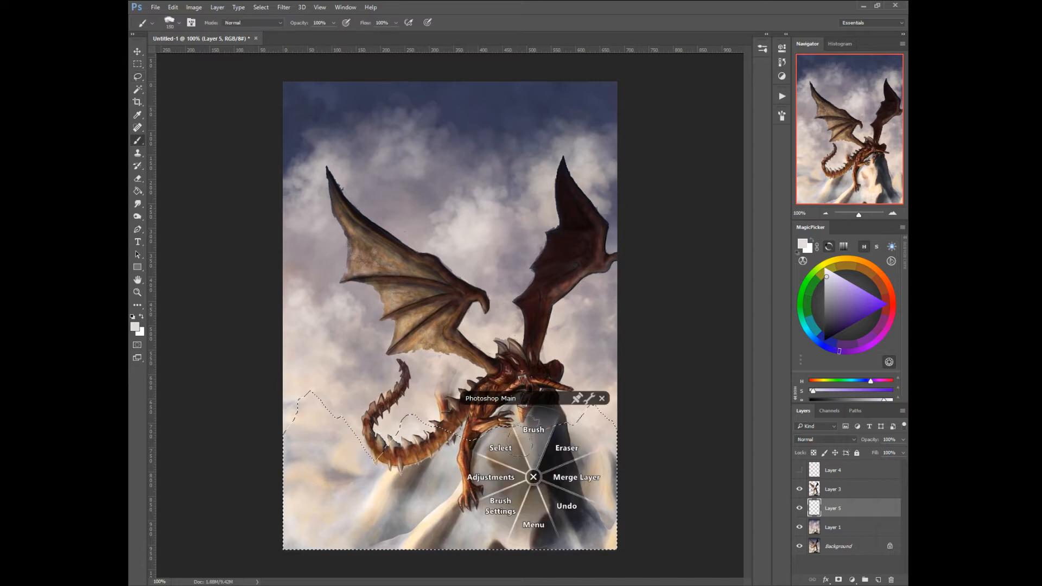
right_click(505, 373)
drag(666, 497, 656, 402)
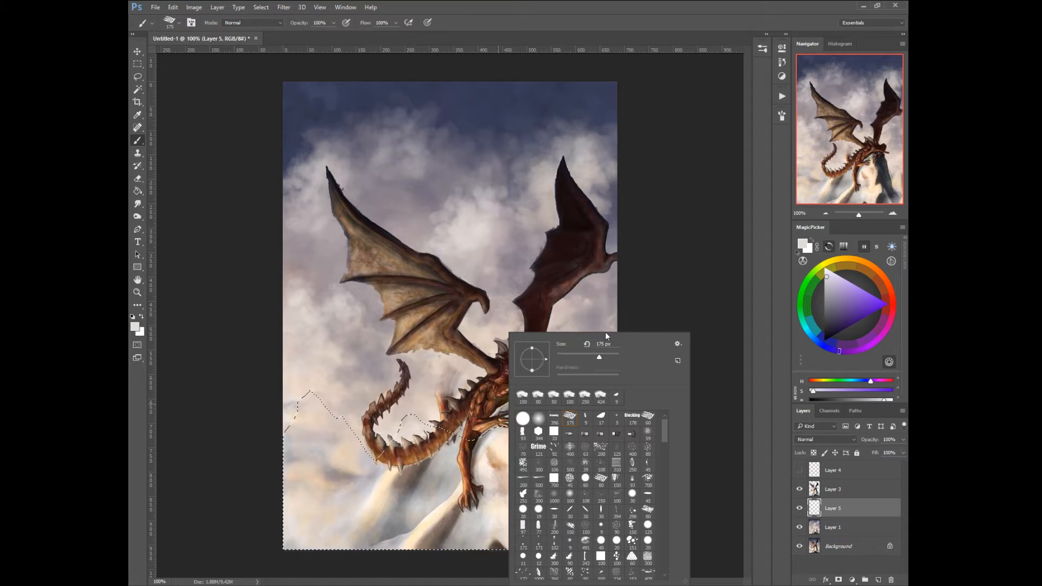
Step: Examine the textured brush's Dual Brush settings
click(783, 101)
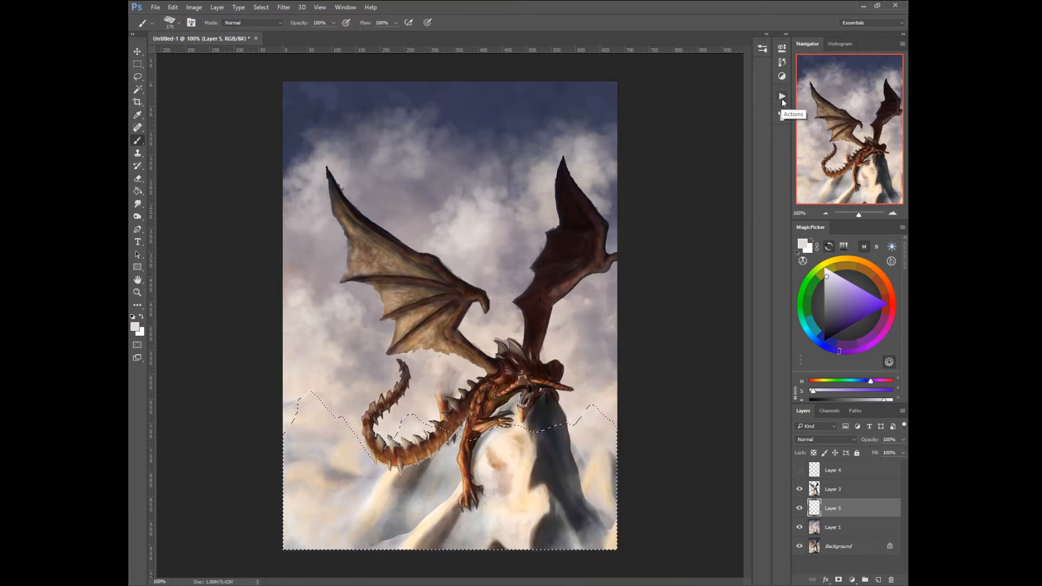
click(782, 115)
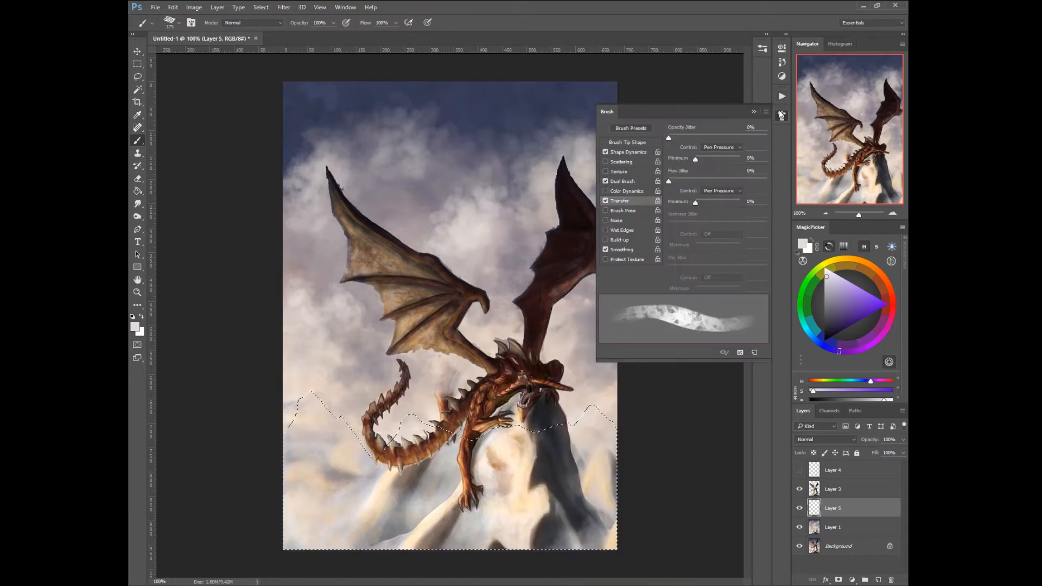
click(619, 180)
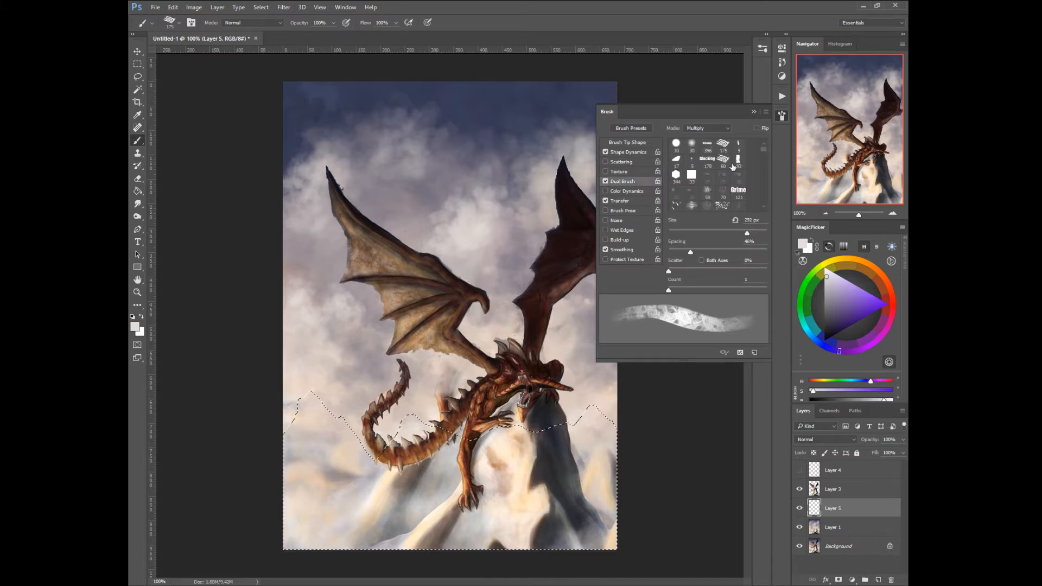
mouse_move(763, 150)
mouse_down()
mouse_move(762, 159)
mouse_move(766, 142)
mouse_up()
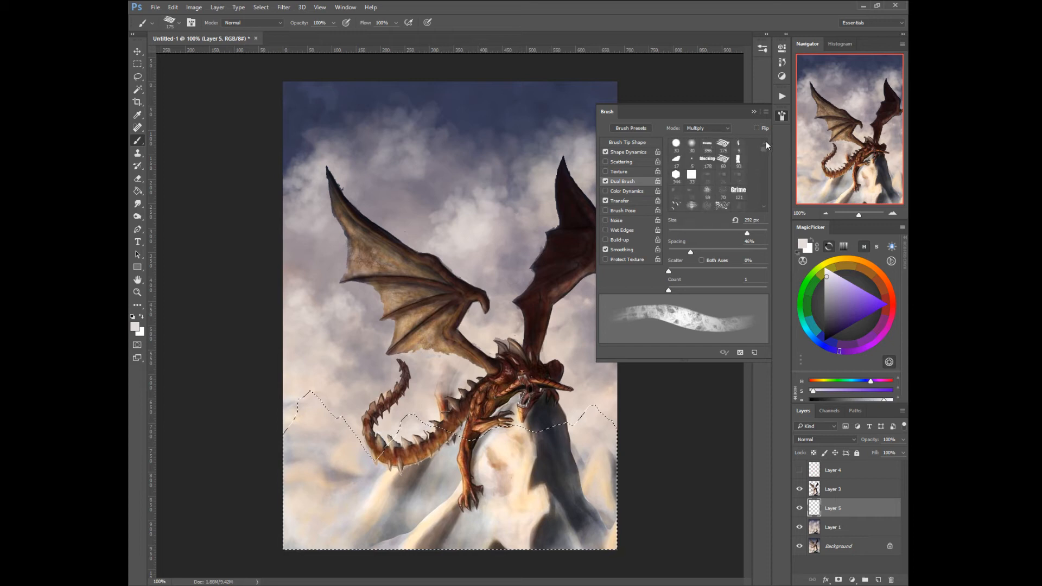
click(607, 111)
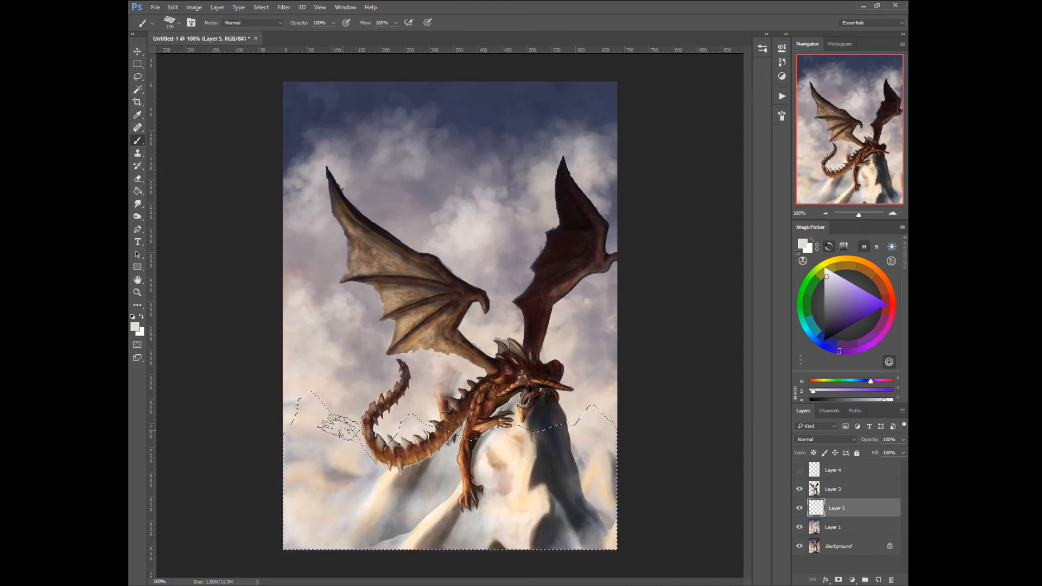
Step: Paint the background mountains inside the selection on Layer 5, using sampled dark grey for shaded slopes and sampled cream and light grey for lit ones
alt+click(554, 450)
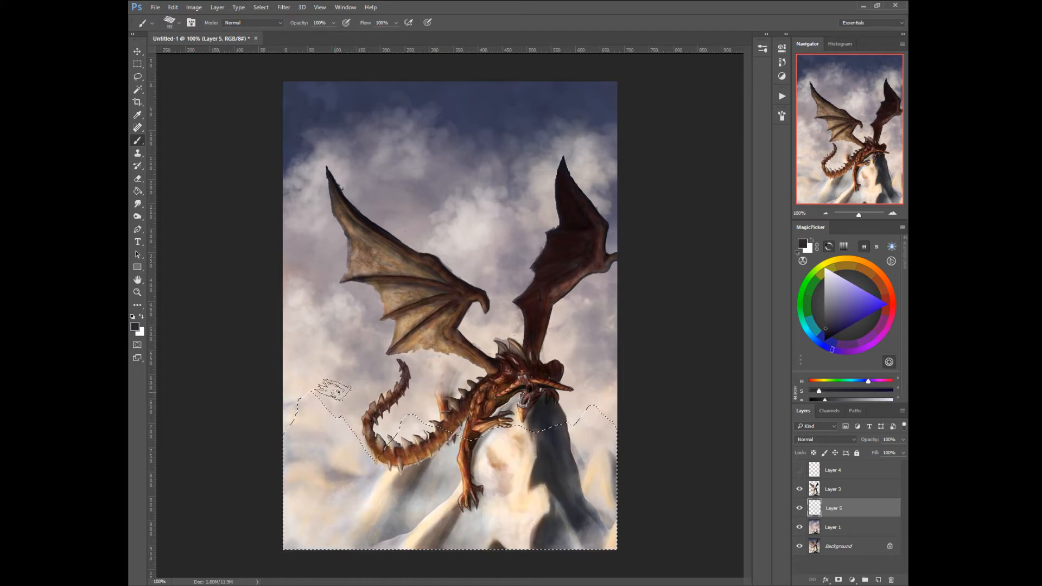
mouse_move(317, 395)
mouse_down()
mouse_move(358, 451)
mouse_move(324, 425)
mouse_move(344, 464)
mouse_move(375, 463)
mouse_move(355, 440)
mouse_up()
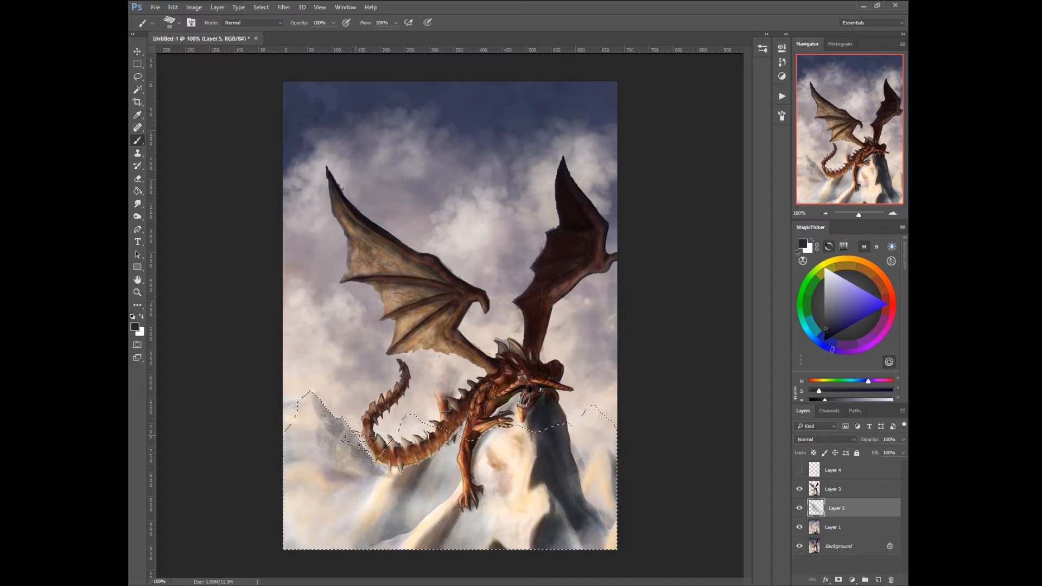
drag(410, 419, 426, 418)
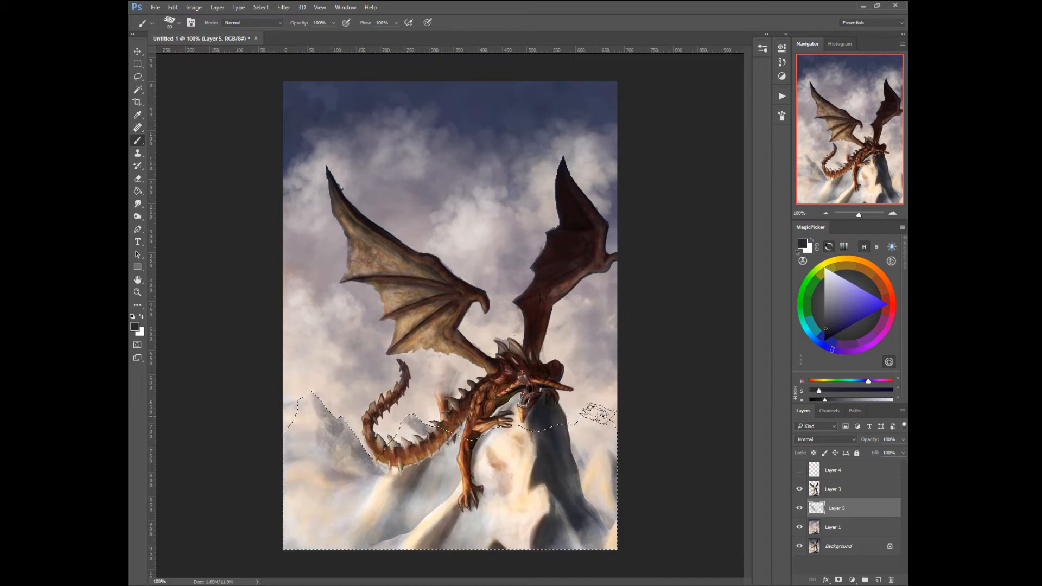
drag(613, 431, 611, 427)
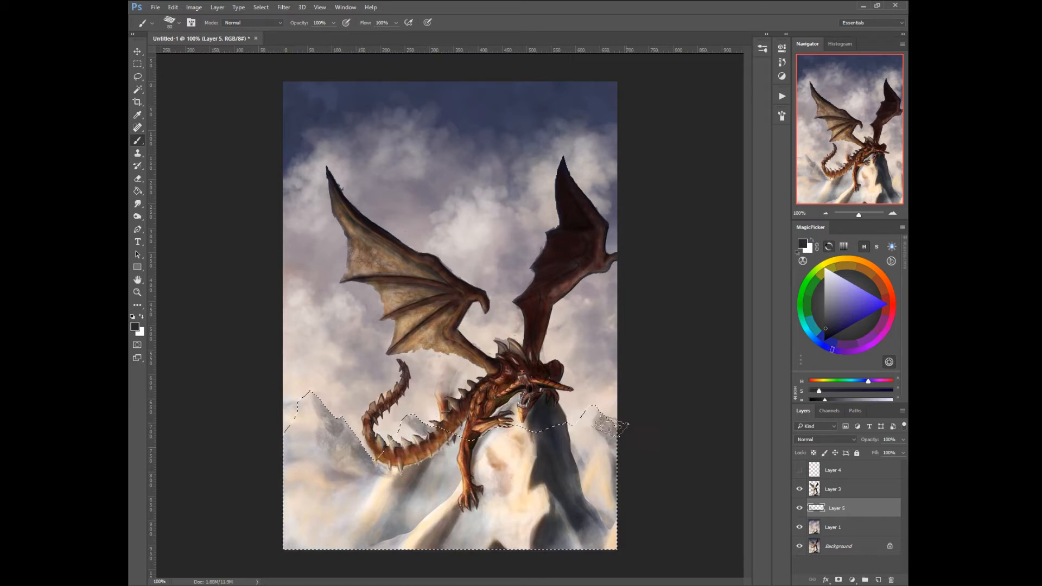
alt+click(597, 465)
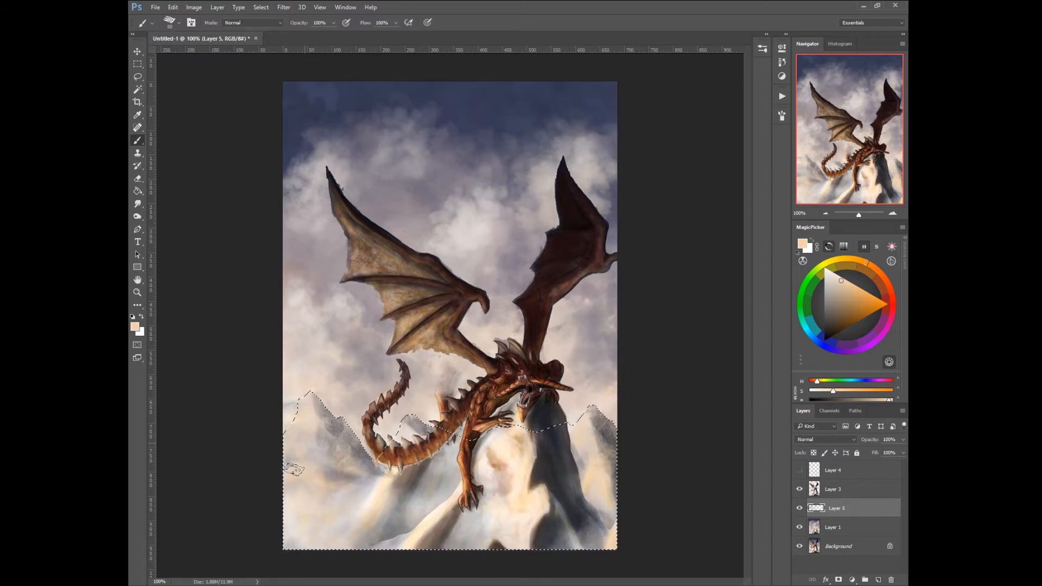
alt+click(320, 444)
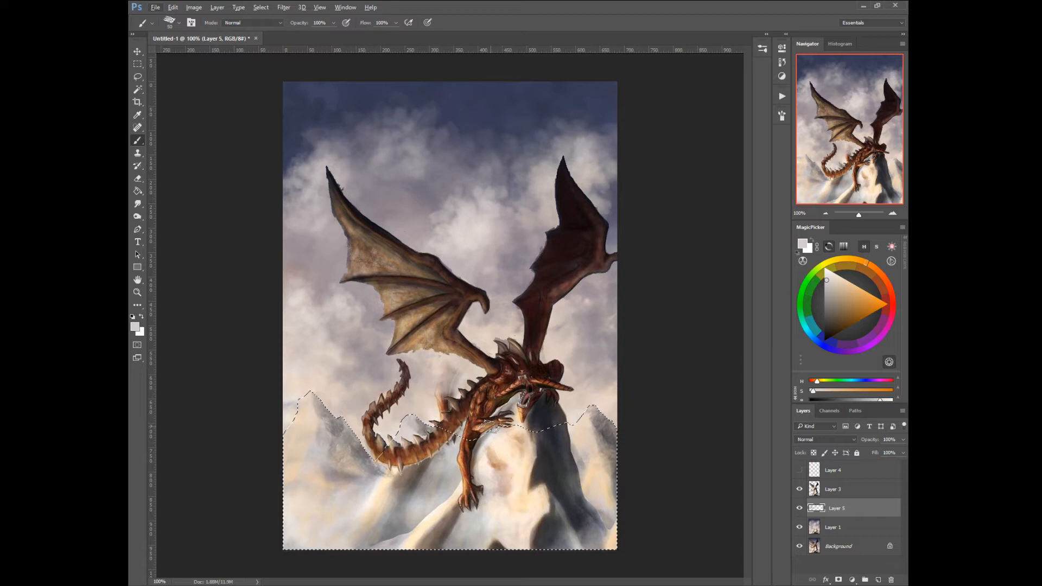
Step: On Layer 1, remove the ridge selection and paint the clouds between the dragon's tan wing and its tail with sampled pale cloud tones
click(809, 528)
right_click(442, 453)
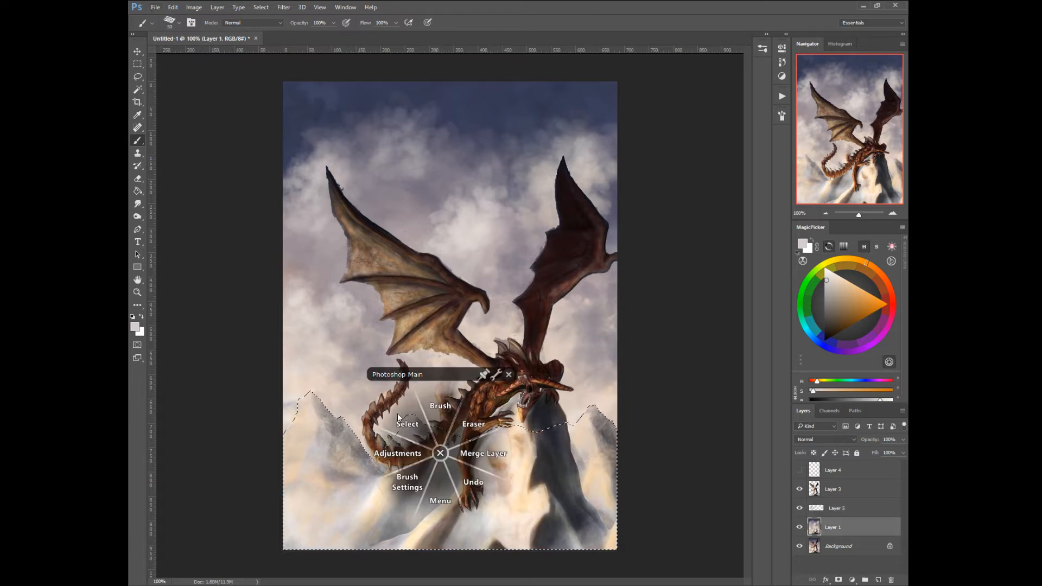
click(397, 414)
click(368, 390)
mouse_move(432, 399)
mouse_down()
mouse_move(432, 383)
mouse_move(435, 406)
mouse_move(453, 381)
mouse_up()
alt+click(433, 384)
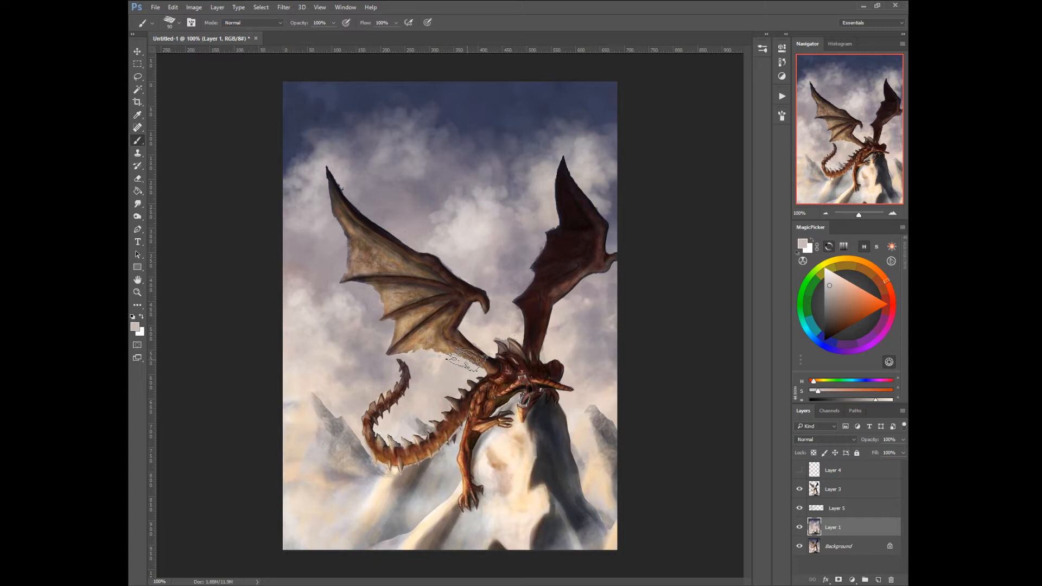
Step: Compare the original Background painting alone with the reworked composition, restoring the visibility of Layers 3, 5 and 1
click(800, 525)
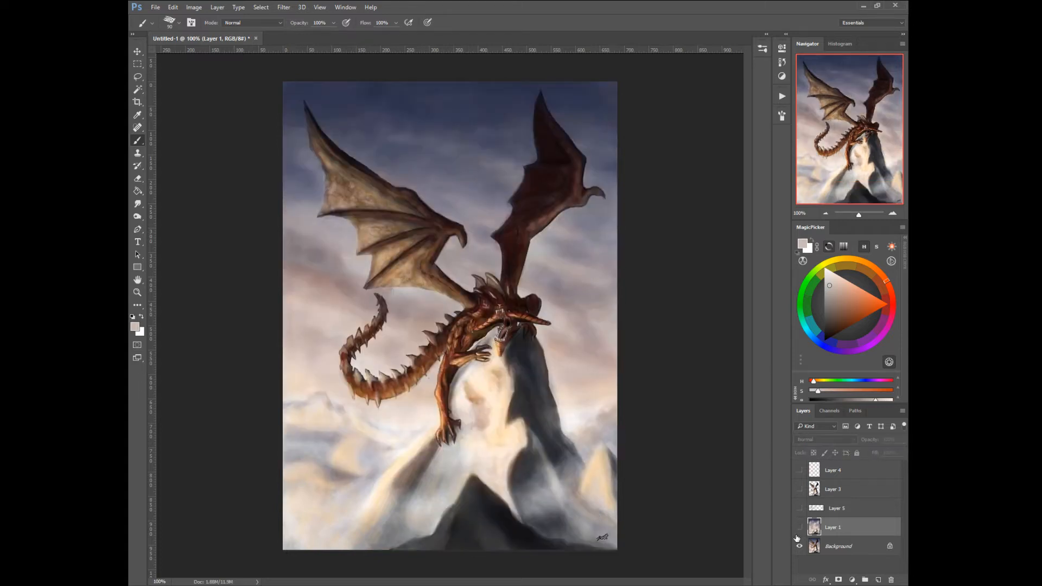
drag(799, 489, 802, 522)
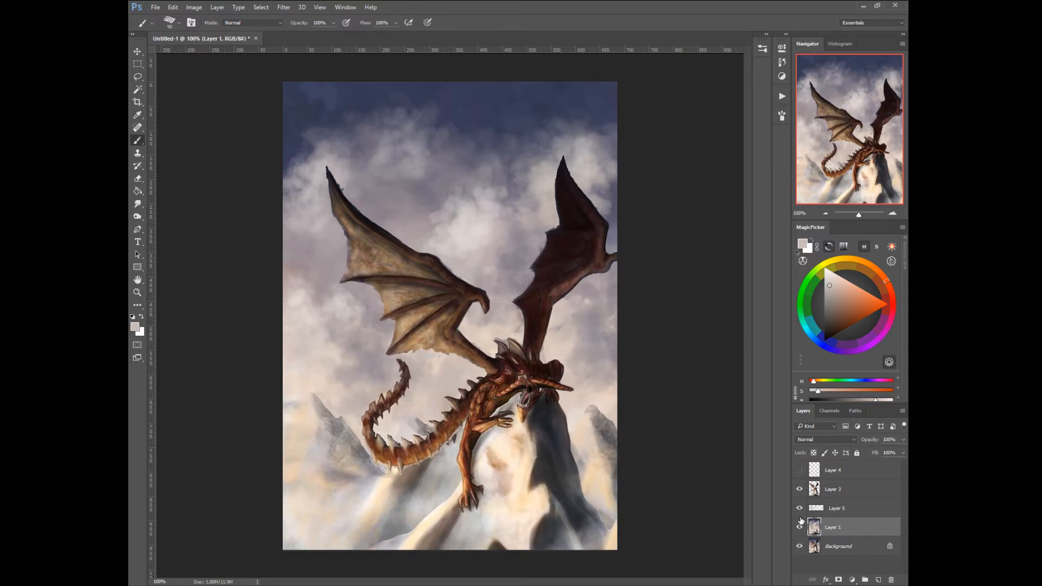
Step: On Layer 3, paint the dark edge of the main peak below the dragon's head with a 15 px brush and a sampled dark rock colour
click(814, 492)
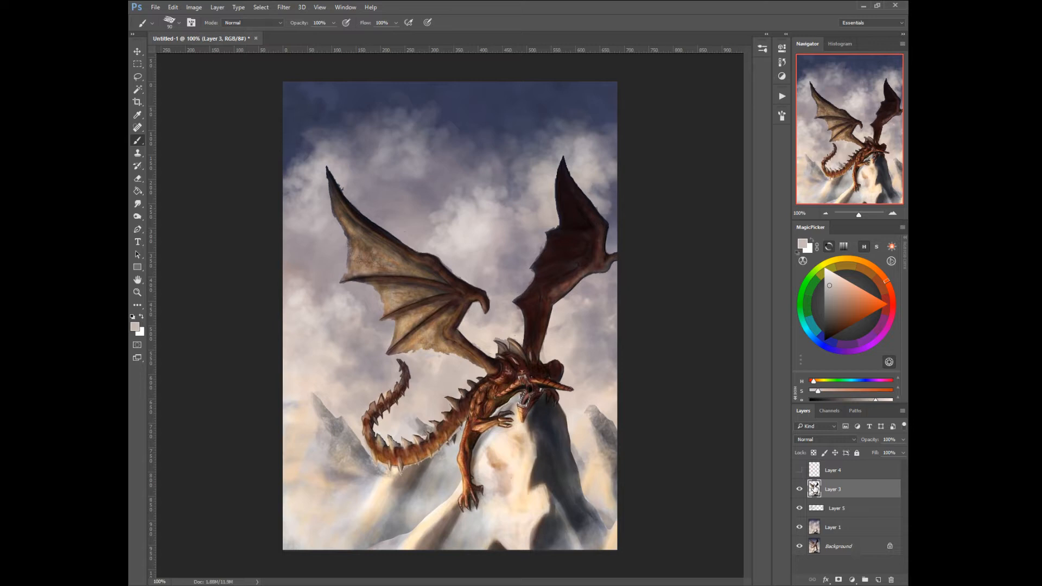
key(bracketleft)
key(bracketleft)
key(bracketleft)
key(bracketleft)
key(bracketleft)
alt+click(445, 509)
key(bracketleft)
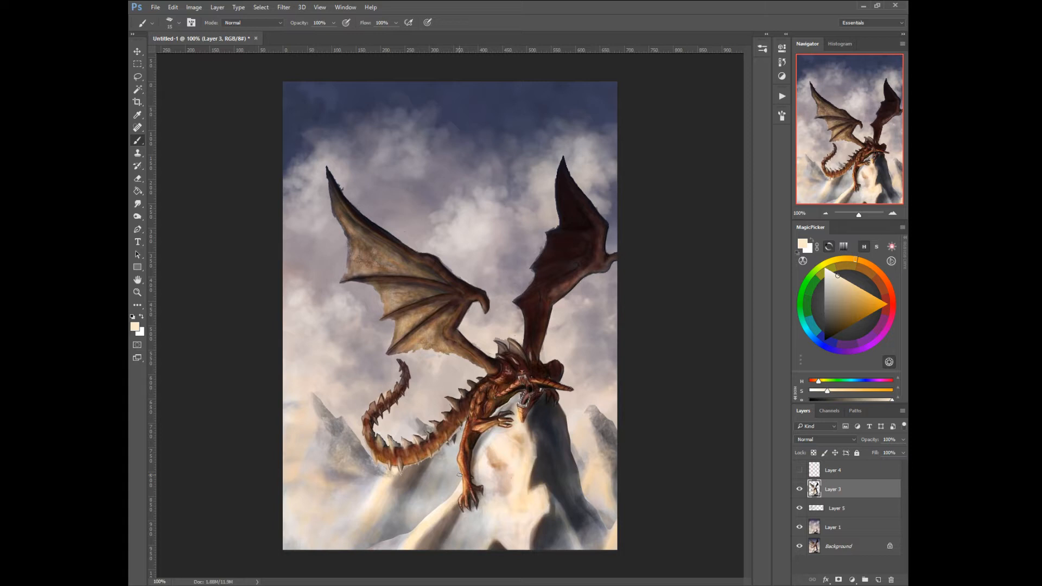
alt+click(547, 439)
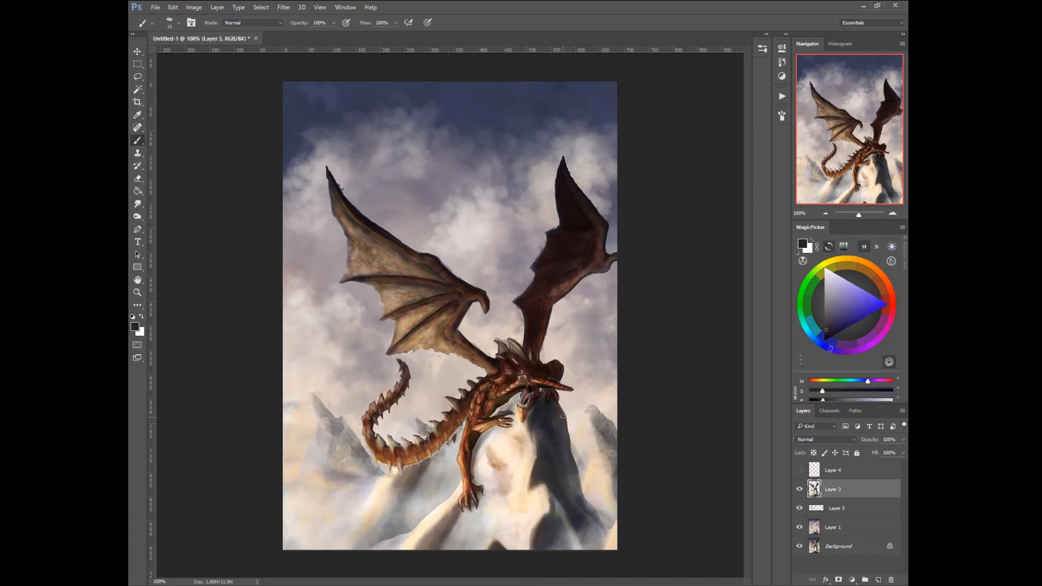
drag(569, 429, 581, 467)
Step: Extend the main peak's shaded slope down to the canvas edge using a more saturated dark blue and a 40 px brush
click(832, 329)
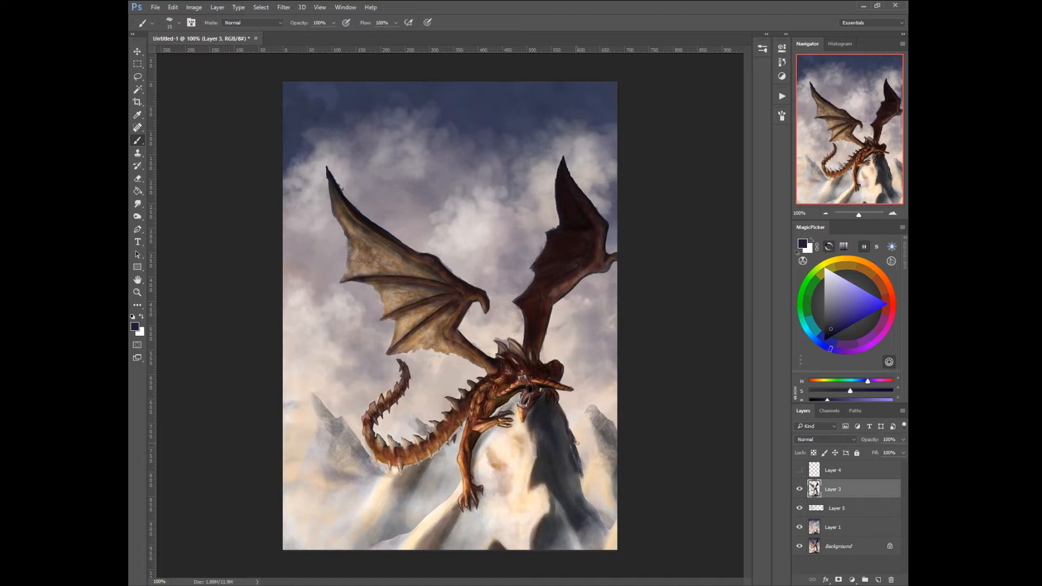
key(])
key(])
key(])
key(])
key(])
drag(577, 470, 624, 522)
mouse_move(589, 478)
mouse_down()
mouse_move(585, 506)
mouse_move(604, 515)
mouse_move(594, 495)
mouse_move(609, 514)
mouse_move(603, 532)
mouse_up()
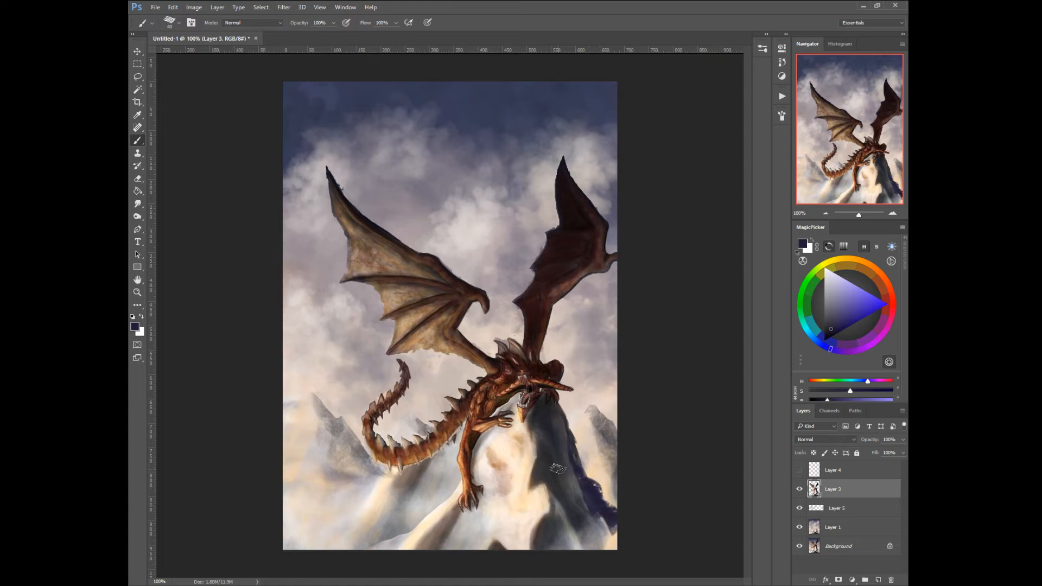
Step: Choose a different textured brush preset, reduce its size, and rework the main peak's shaded slope in dark blue down to its base
right_click(562, 469)
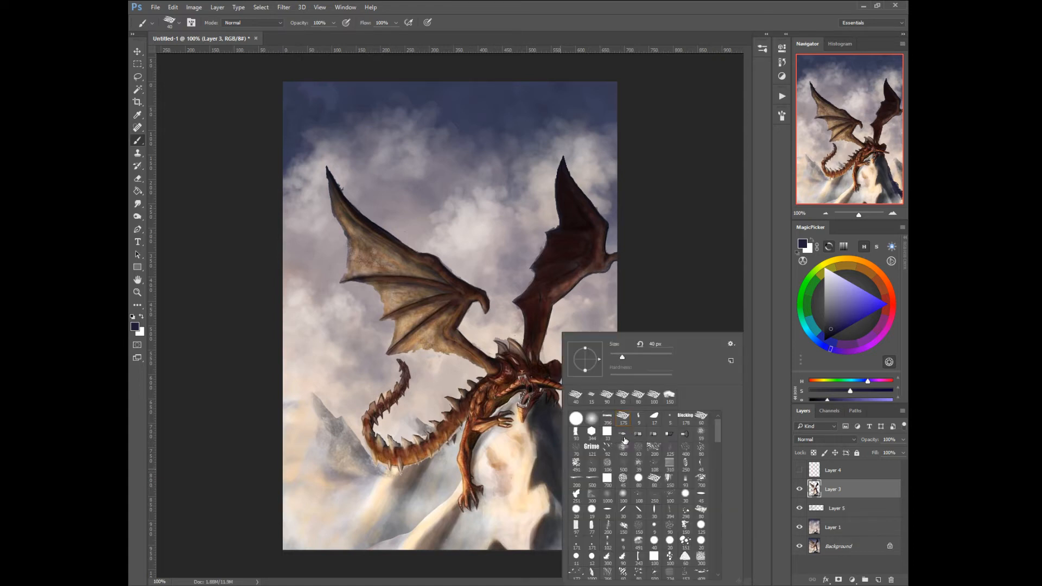
click(700, 418)
click(551, 442)
drag(571, 451, 588, 492)
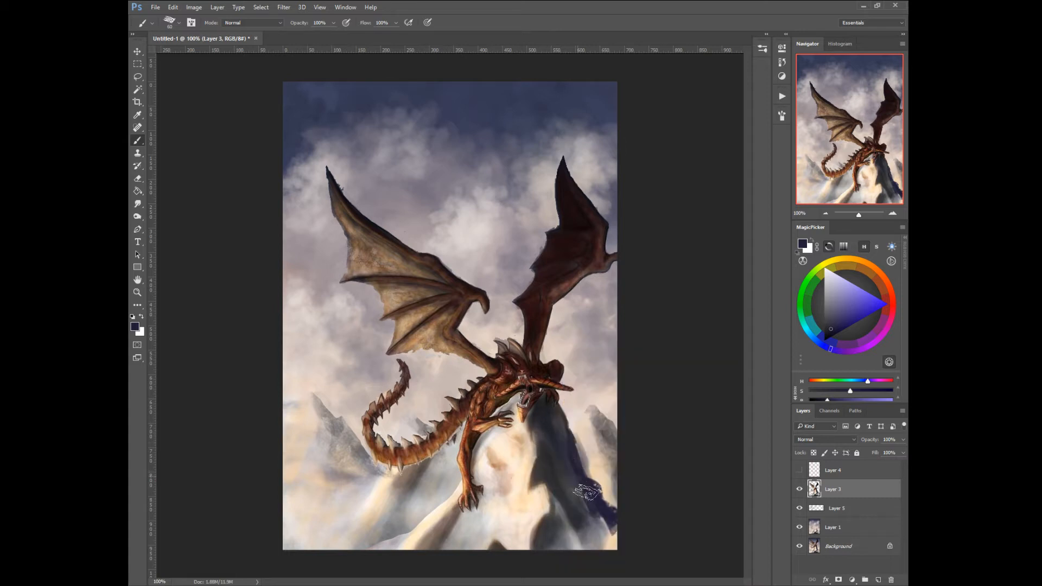
key(bracketleft)
key(bracketleft)
key(bracketleft)
key(bracketleft)
key(bracketleft)
mouse_move(564, 428)
mouse_down()
mouse_move(580, 473)
mouse_move(628, 521)
mouse_up()
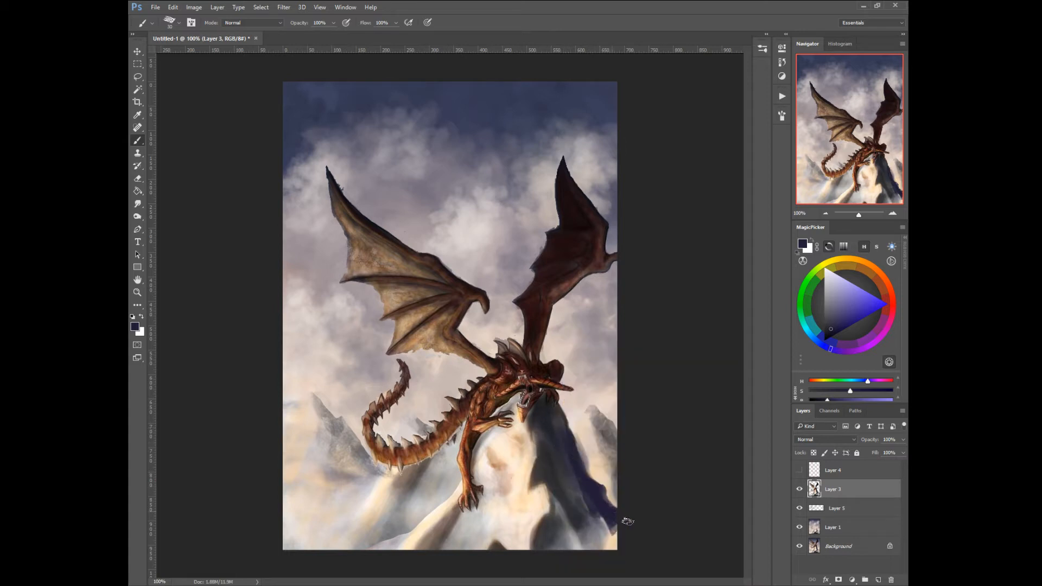
drag(576, 482, 604, 538)
drag(545, 487, 599, 546)
Step: Paint dark rocks along the base of the mountain and a jagged rocky outline down its shaded slope with sampled dark grey tones
alt+click(551, 502)
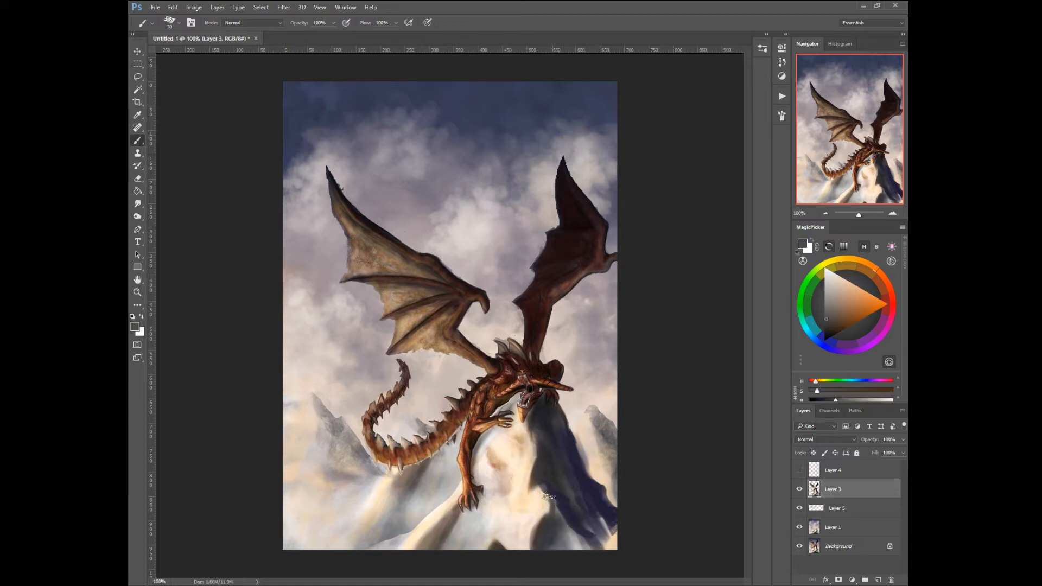
key(bracketleft)
drag(585, 540, 566, 542)
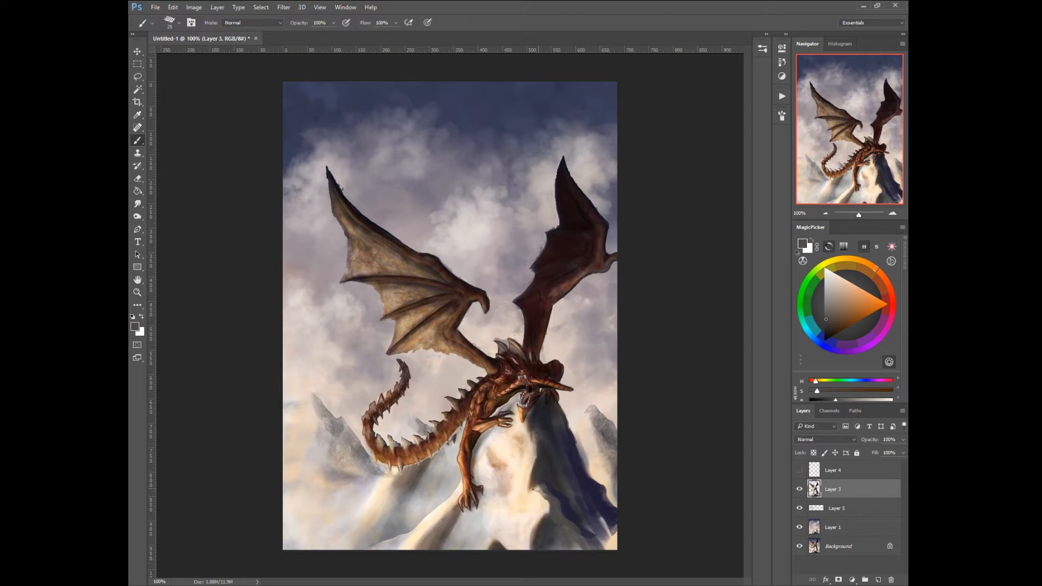
alt+click(539, 522)
mouse_move(538, 522)
mouse_down()
mouse_move(528, 547)
mouse_move(532, 531)
mouse_move(516, 555)
mouse_move(525, 552)
mouse_move(472, 557)
mouse_up()
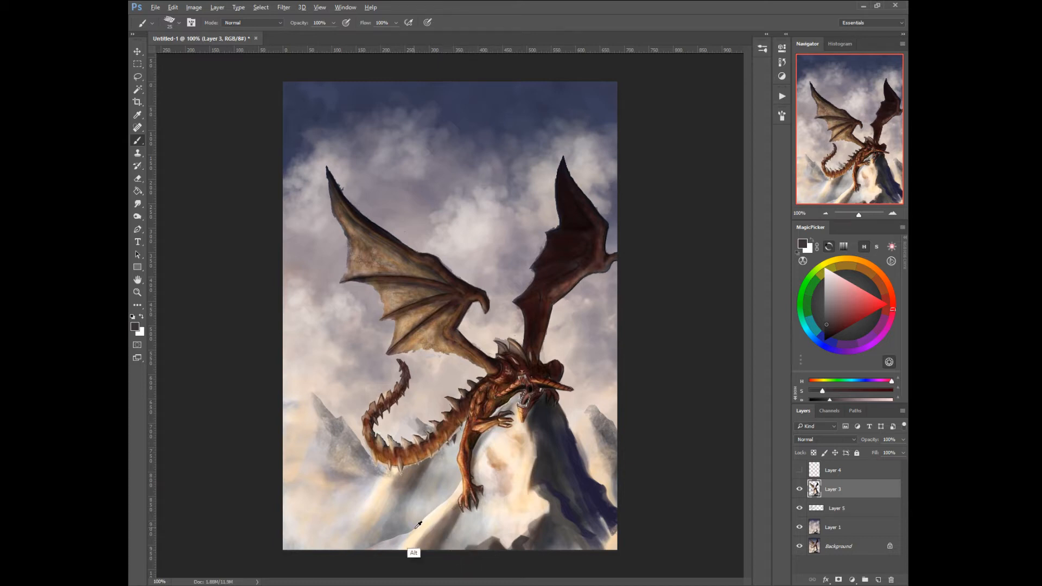
mouse_move(443, 531)
mouse_down()
mouse_move(426, 545)
mouse_move(418, 537)
mouse_up()
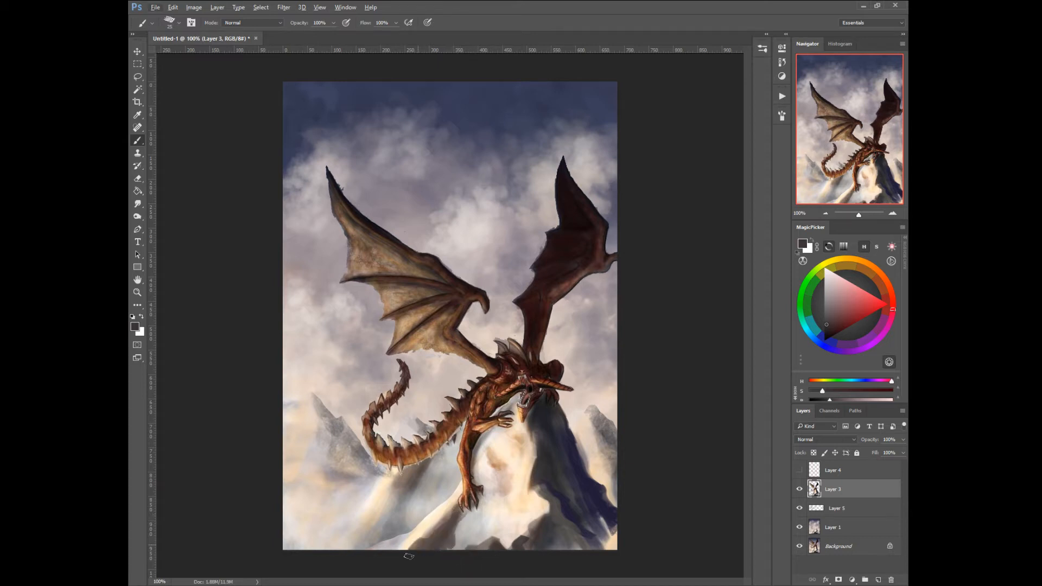
mouse_move(582, 447)
mouse_down()
mouse_move(592, 478)
mouse_move(577, 450)
mouse_move(570, 458)
mouse_move(576, 449)
mouse_move(615, 507)
mouse_up()
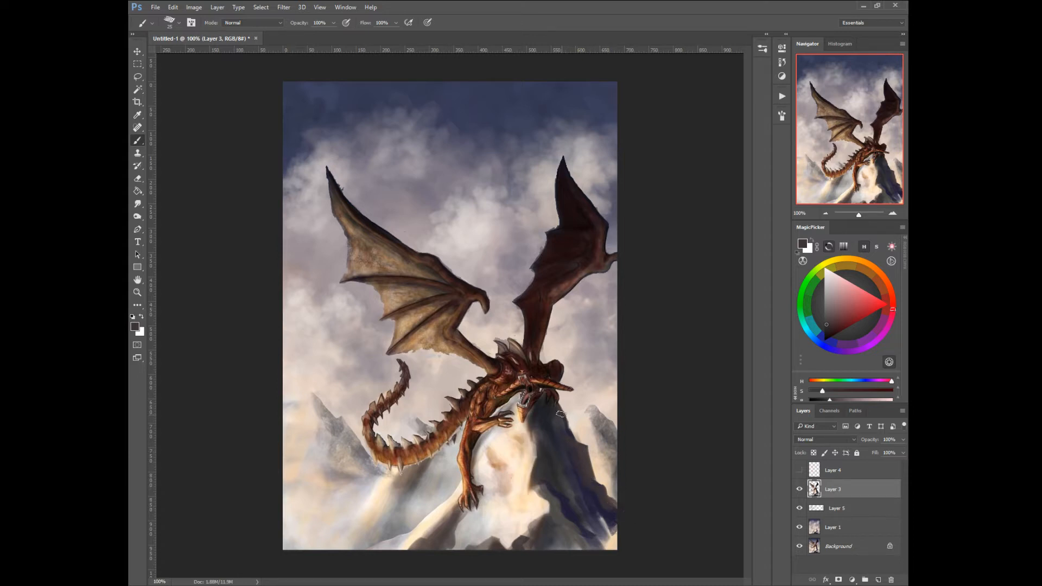
drag(560, 414, 616, 503)
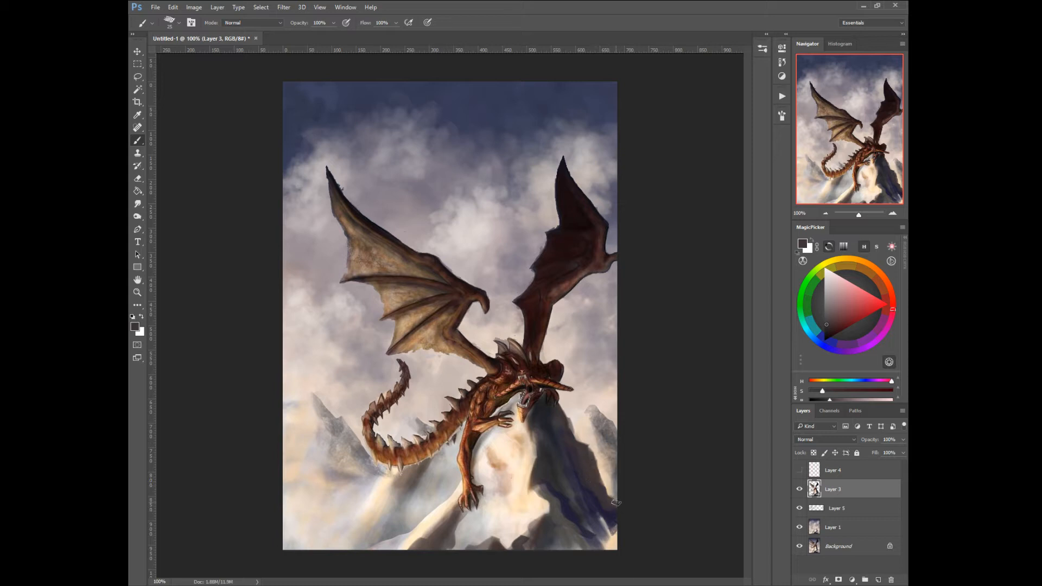
Step: Paint a sunlit cream ridge from the dragon's foot down to the canvas bottom and light highlights on the rock face beside it
alt+click(432, 535)
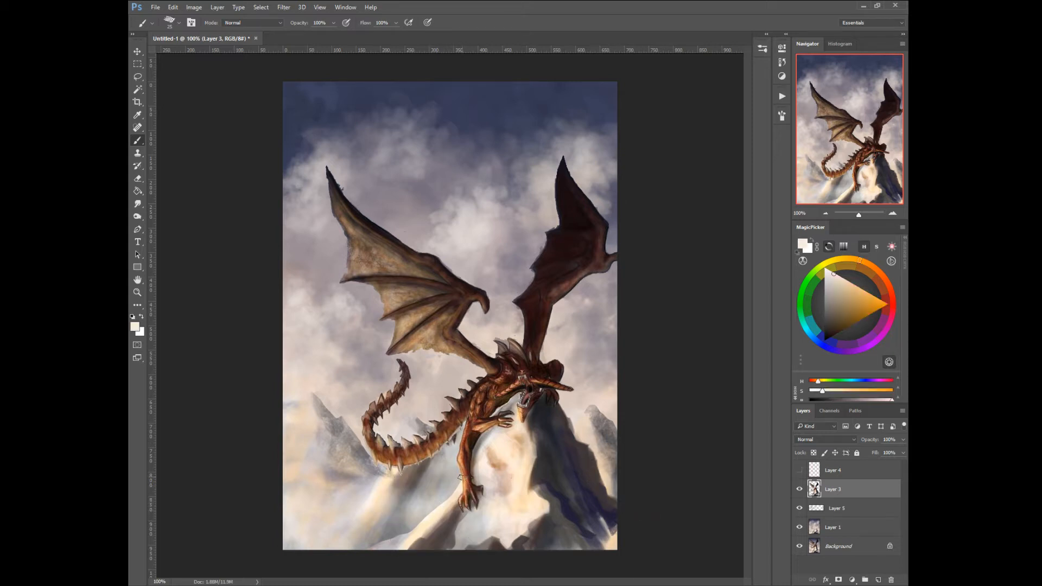
key(bracketleft)
key(bracketright)
drag(458, 488, 442, 497)
key(ctrl+alt+z)
key(ctrl+alt+z)
mouse_move(448, 501)
mouse_down()
mouse_move(423, 526)
mouse_move(400, 523)
mouse_move(415, 524)
mouse_move(386, 536)
mouse_move(405, 536)
mouse_move(384, 553)
mouse_move(406, 548)
mouse_move(373, 560)
mouse_move(396, 525)
mouse_move(371, 547)
mouse_move(399, 543)
mouse_move(363, 548)
mouse_up()
mouse_move(500, 507)
mouse_down()
mouse_move(473, 546)
mouse_move(498, 509)
mouse_up()
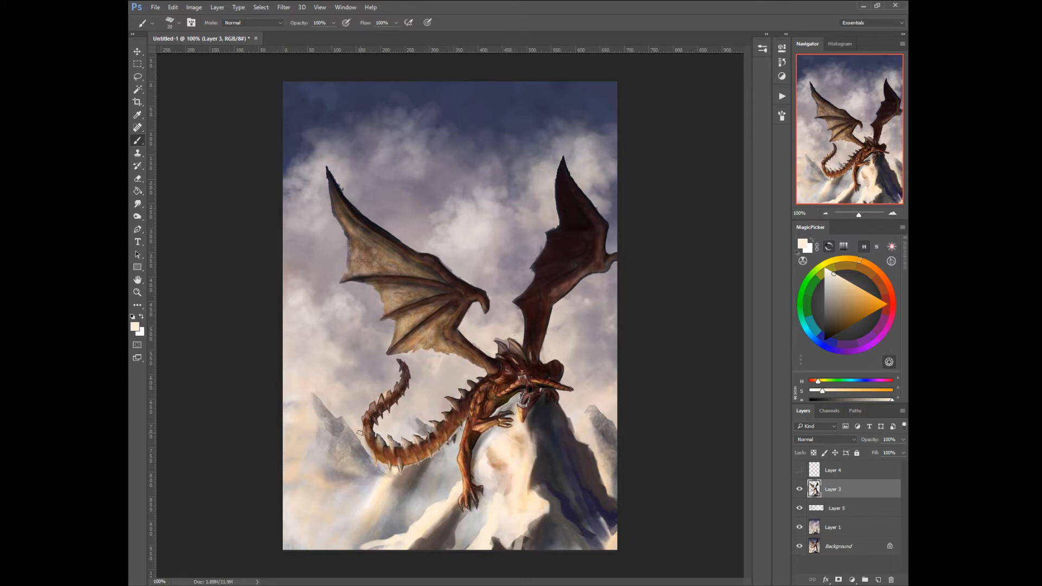
Step: Outline the whole dragon on Layer 3 with the Lasso tool and cut it onto its own layer, separate from the mountain
alt+click(566, 420)
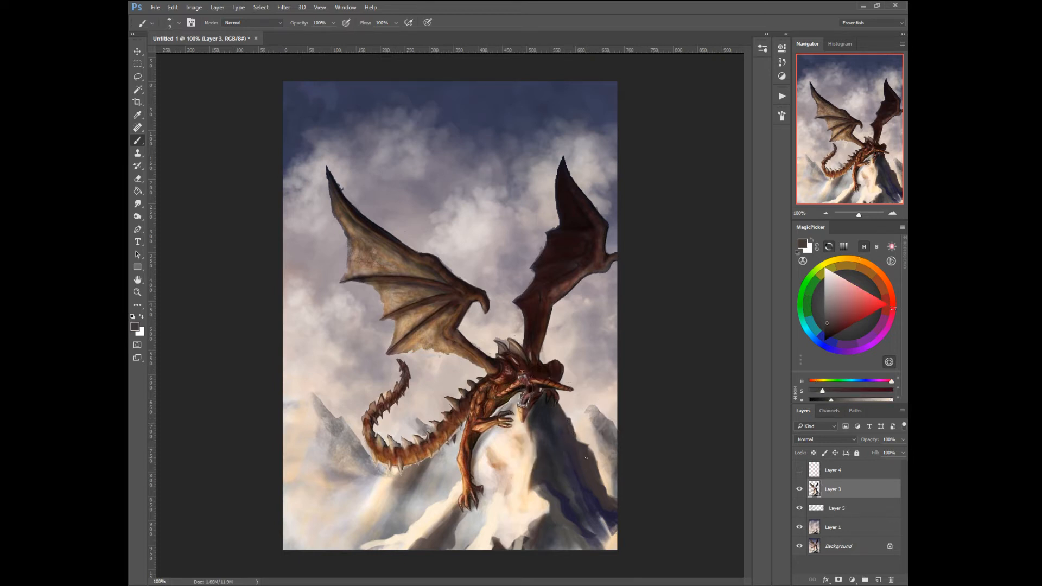
click(138, 77)
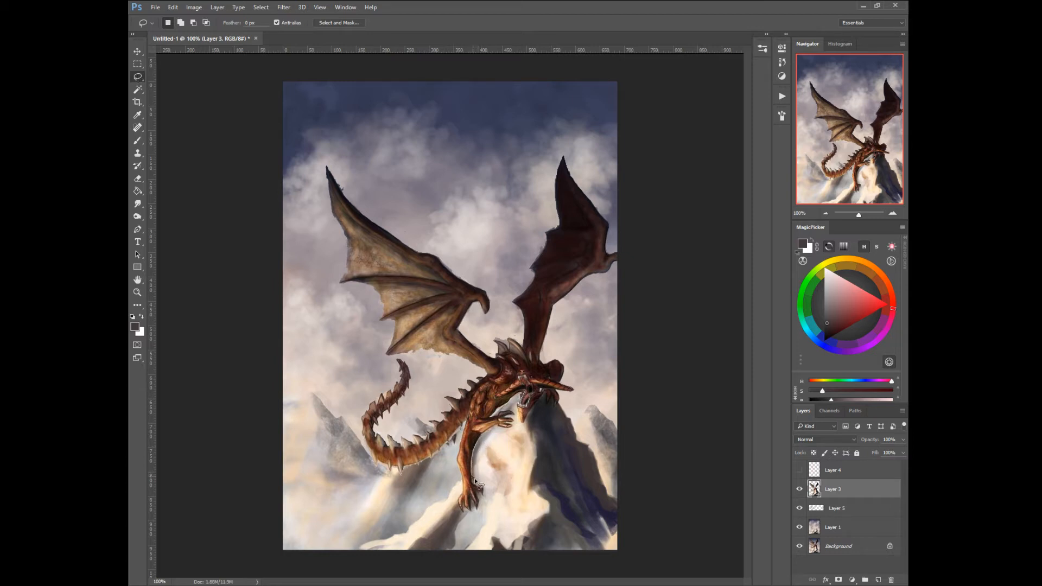
mouse_move(473, 485)
mouse_down()
mouse_move(478, 515)
mouse_move(463, 513)
mouse_move(454, 471)
mouse_move(420, 486)
mouse_move(377, 485)
mouse_move(338, 435)
mouse_move(285, 164)
mouse_move(427, 83)
mouse_move(570, 113)
mouse_move(643, 231)
mouse_move(641, 307)
mouse_move(589, 350)
mouse_move(570, 409)
mouse_move(547, 401)
mouse_move(524, 427)
mouse_move(521, 394)
mouse_move(492, 421)
mouse_move(515, 411)
mouse_move(512, 429)
mouse_move(484, 441)
mouse_up()
right_click(474, 411)
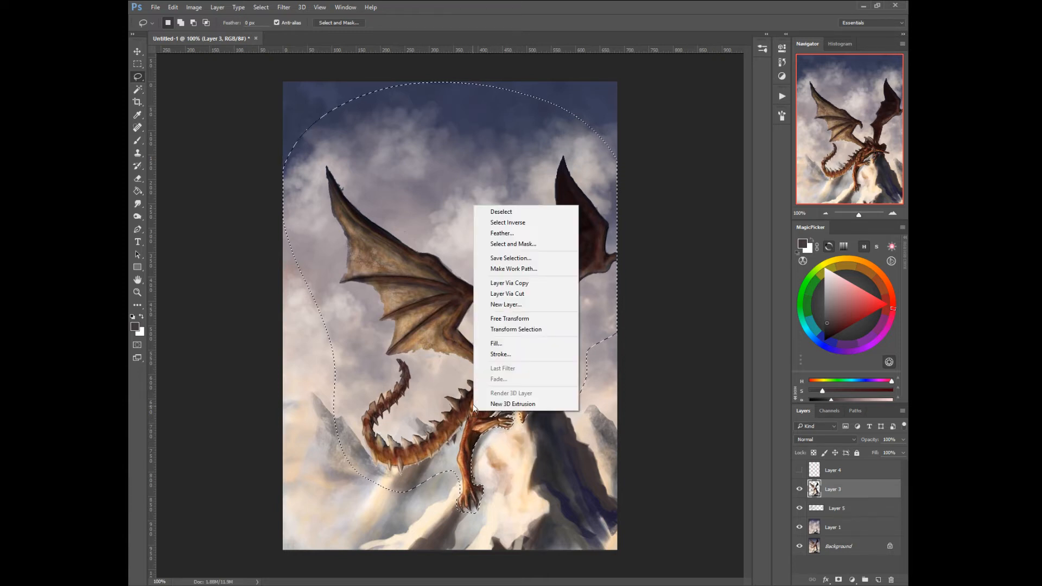
click(505, 293)
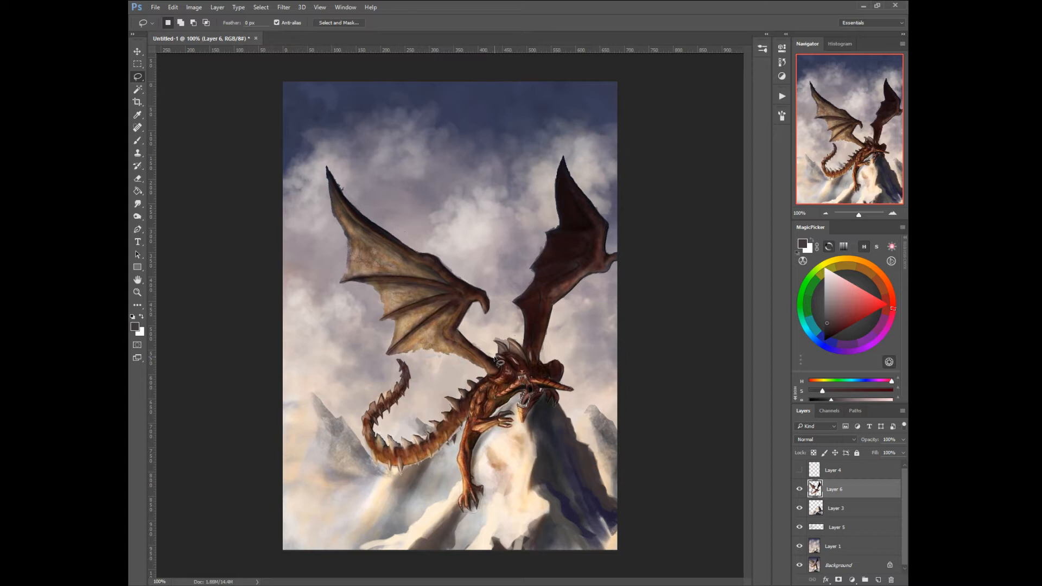
Step: Lasso the dragon's tan wing, enlarge it to about 125% and rotate it about 5° with Free Transform, and clear the selection
mouse_move(498, 361)
mouse_down()
mouse_move(355, 354)
mouse_move(317, 289)
mouse_move(296, 173)
mouse_move(411, 194)
mouse_move(492, 267)
mouse_move(498, 319)
mouse_move(486, 352)
mouse_up()
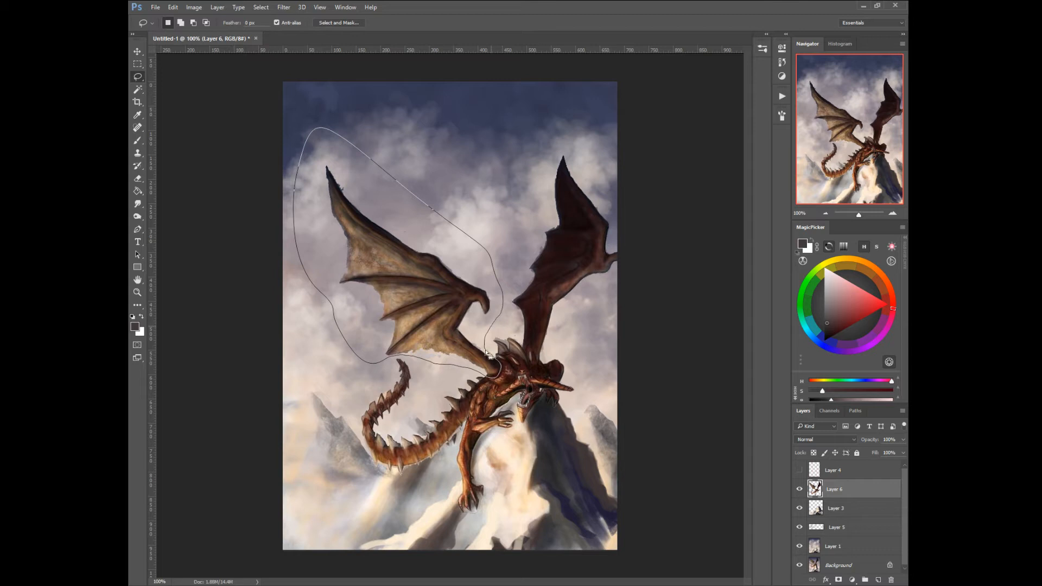
right_click(449, 344)
click(419, 306)
click(396, 264)
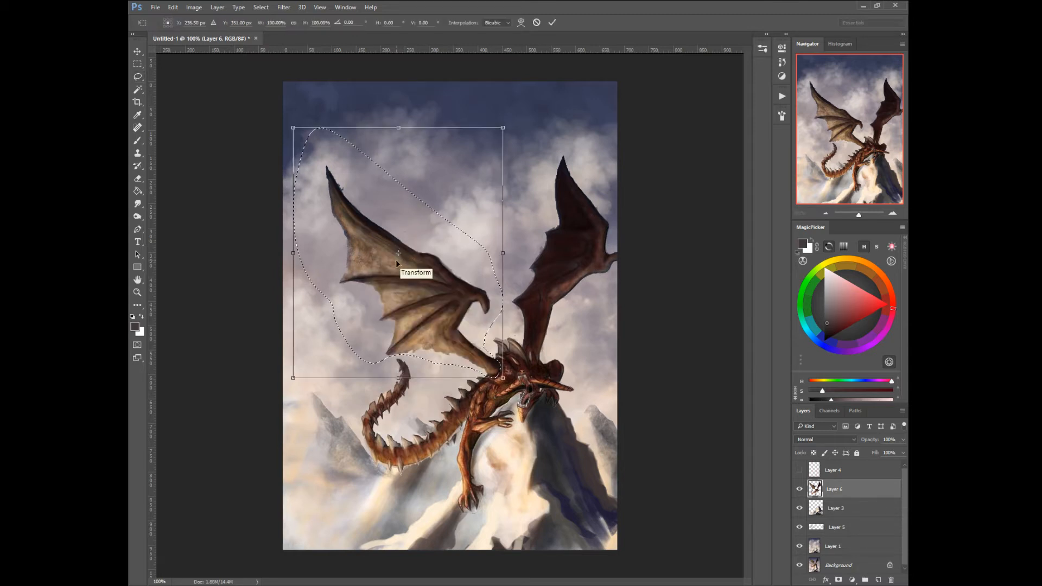
drag(291, 124, 240, 52)
drag(210, 233, 200, 253)
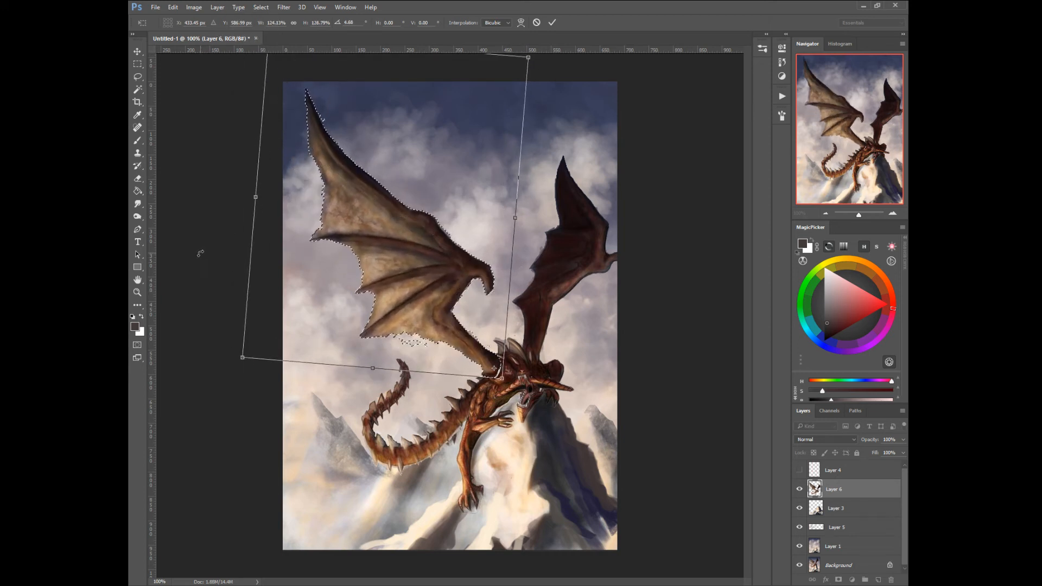
key(Return)
right_click(448, 354)
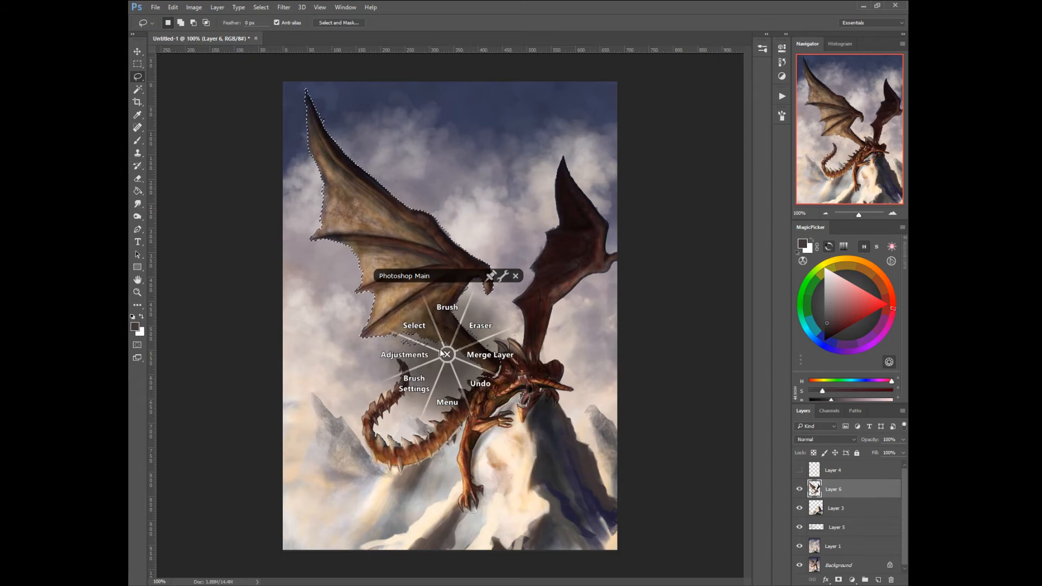
click(418, 327)
click(387, 298)
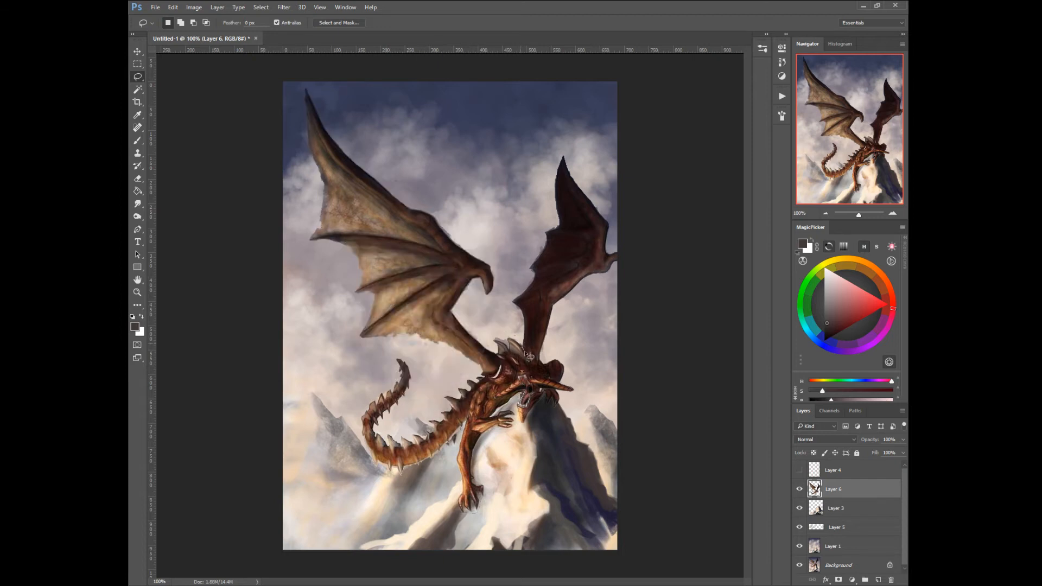
Step: Lasso the dragon's dark wing, then enlarge it to about 130% and rotate it about 15.6° counterclockwise with Free Transform
mouse_move(540, 363)
mouse_down()
mouse_move(617, 305)
mouse_move(653, 183)
mouse_move(532, 231)
mouse_up()
drag(501, 306, 505, 308)
middle_click(507, 307)
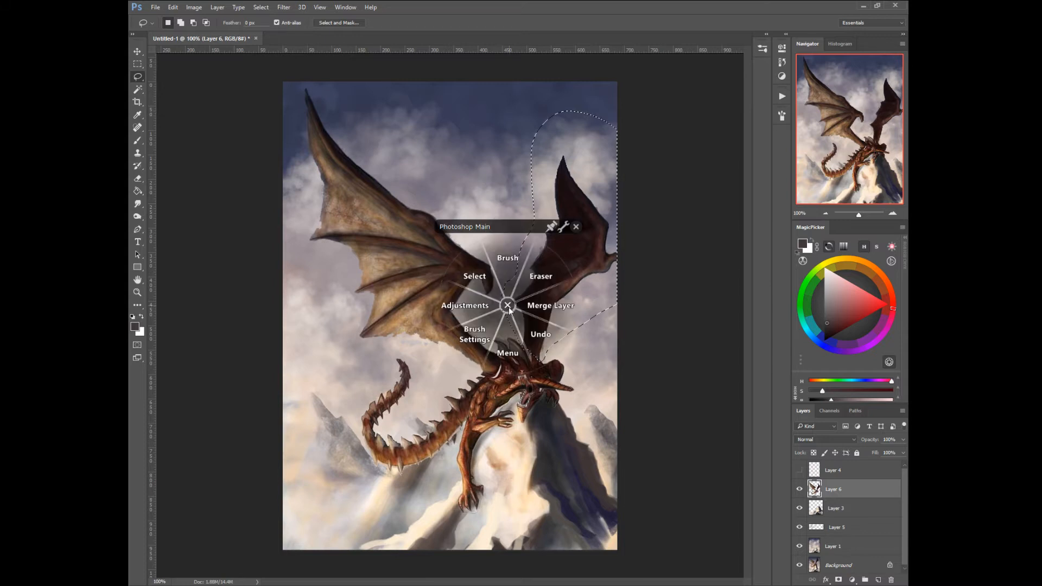
click(484, 277)
click(480, 234)
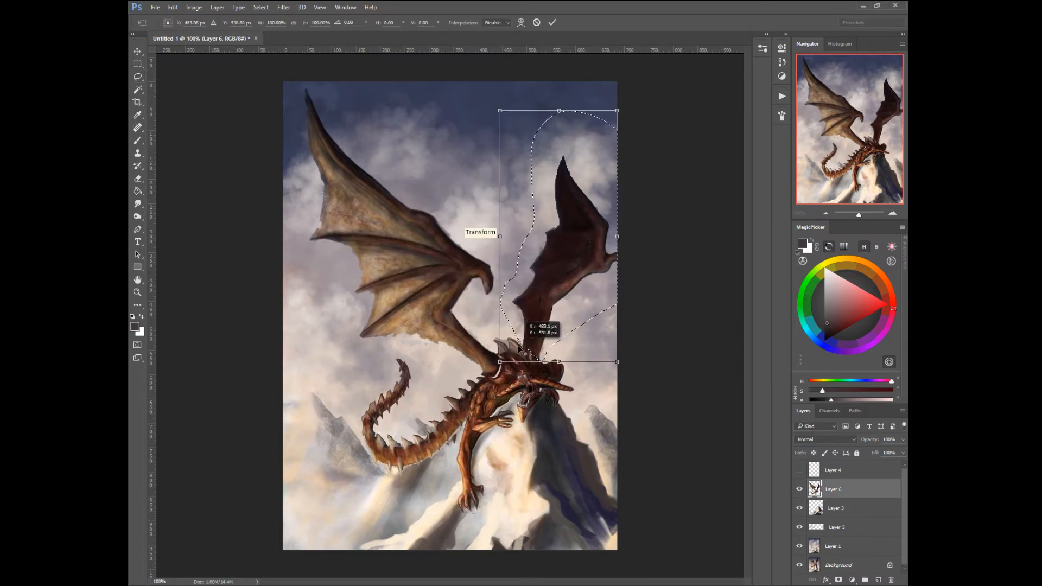
drag(459, 144, 435, 189)
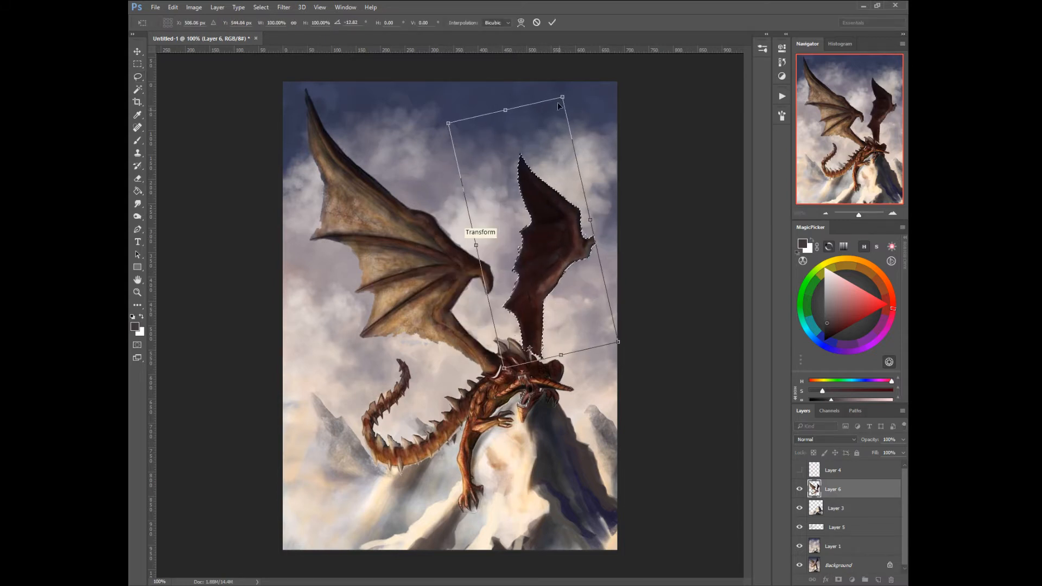
drag(562, 97, 584, 40)
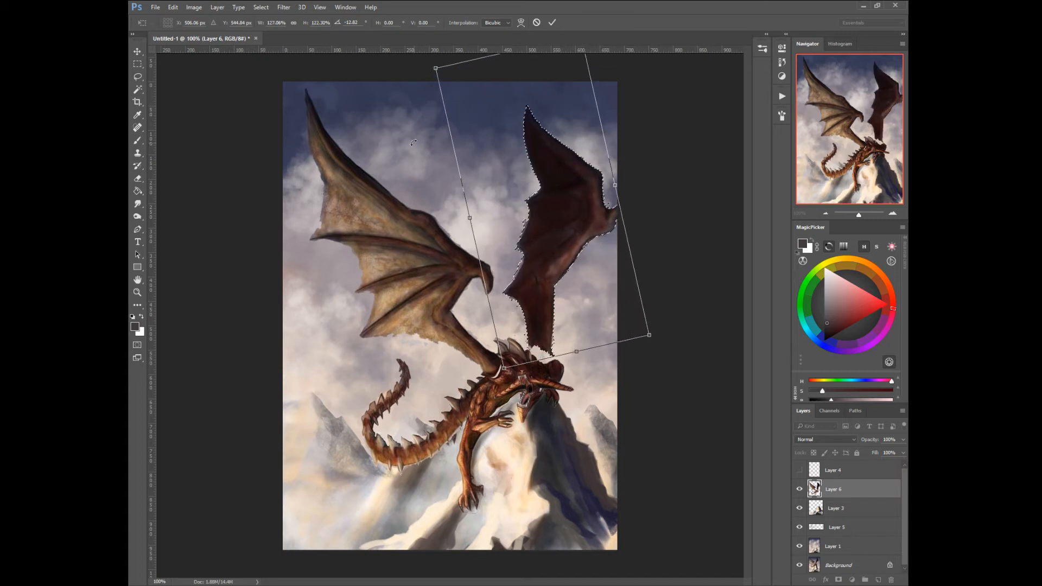
drag(414, 142, 400, 140)
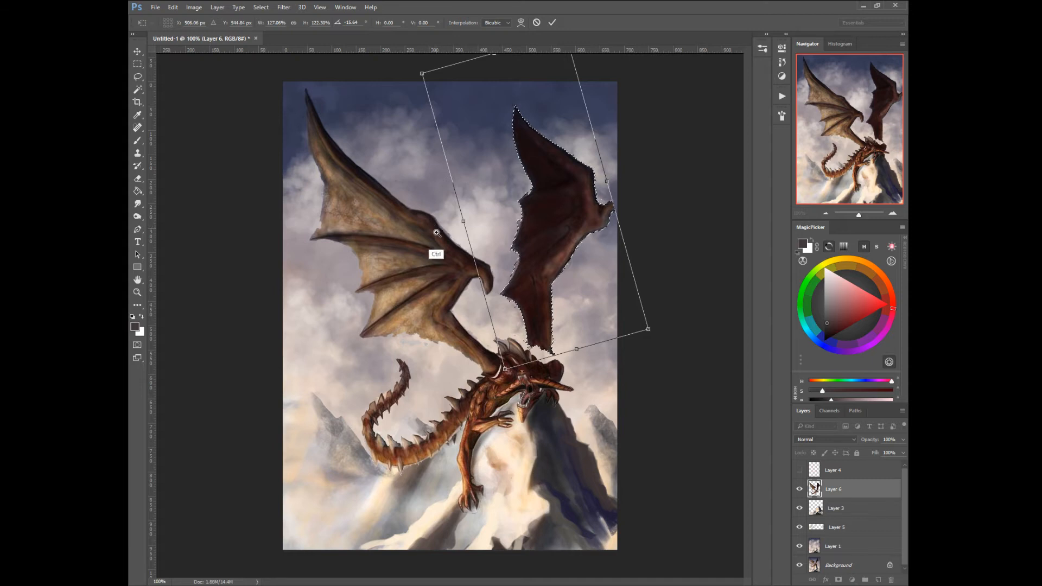
drag(438, 240, 414, 240)
drag(540, 93, 539, 76)
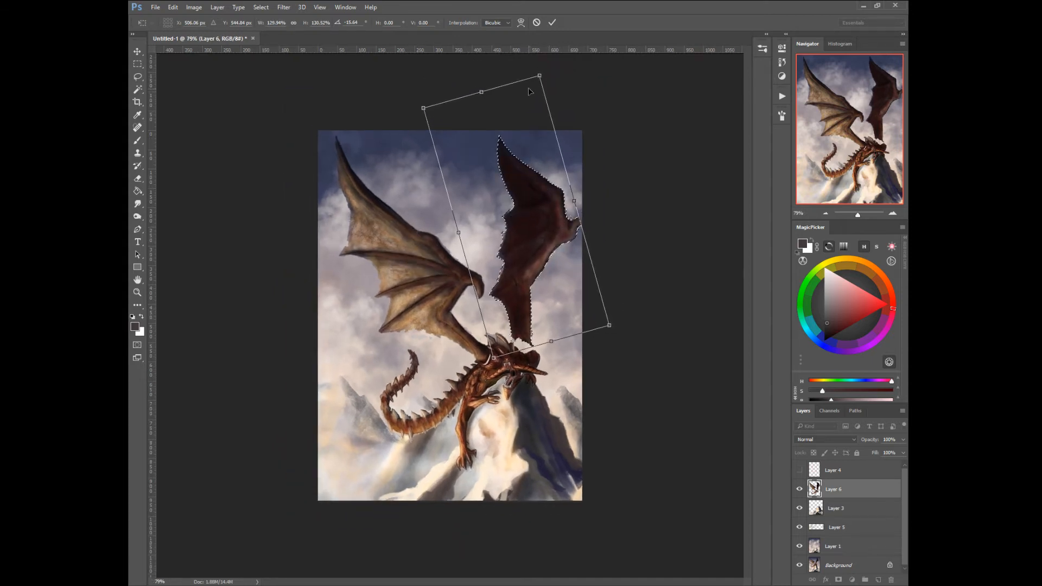
key(Return)
Step: Clear the selection and paint the base of the dark wing onto the dragon's shoulder with a sampled dark brown
right_click(508, 341)
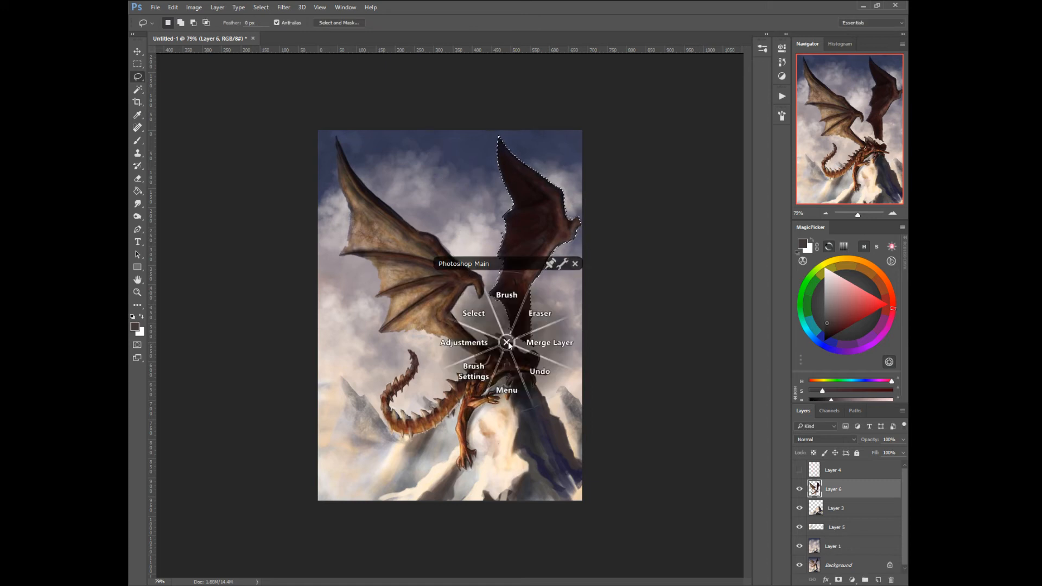
click(507, 296)
right_click(518, 326)
click(518, 326)
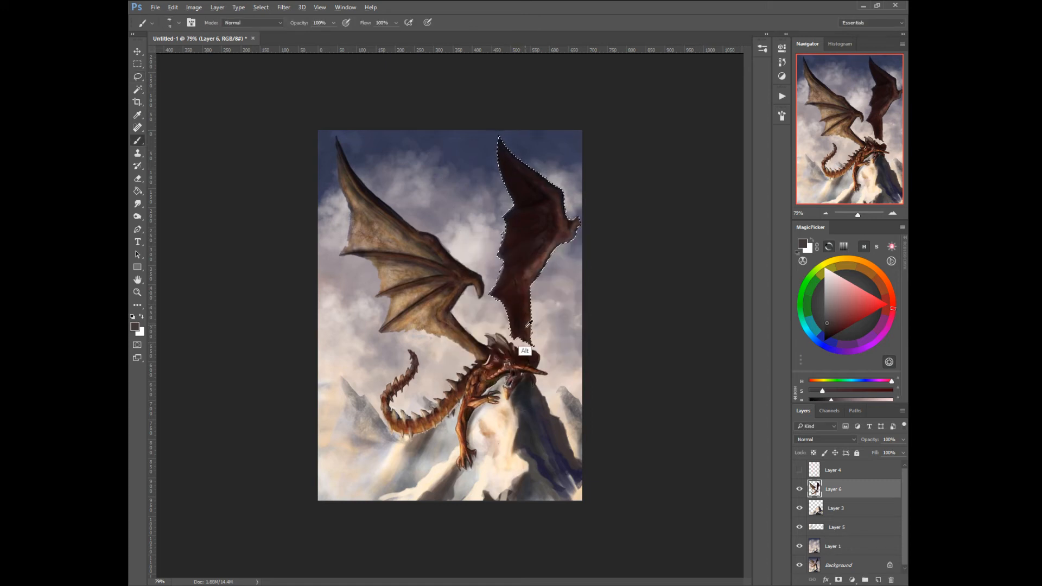
right_click(518, 346)
click(486, 306)
click(457, 283)
right_click(510, 323)
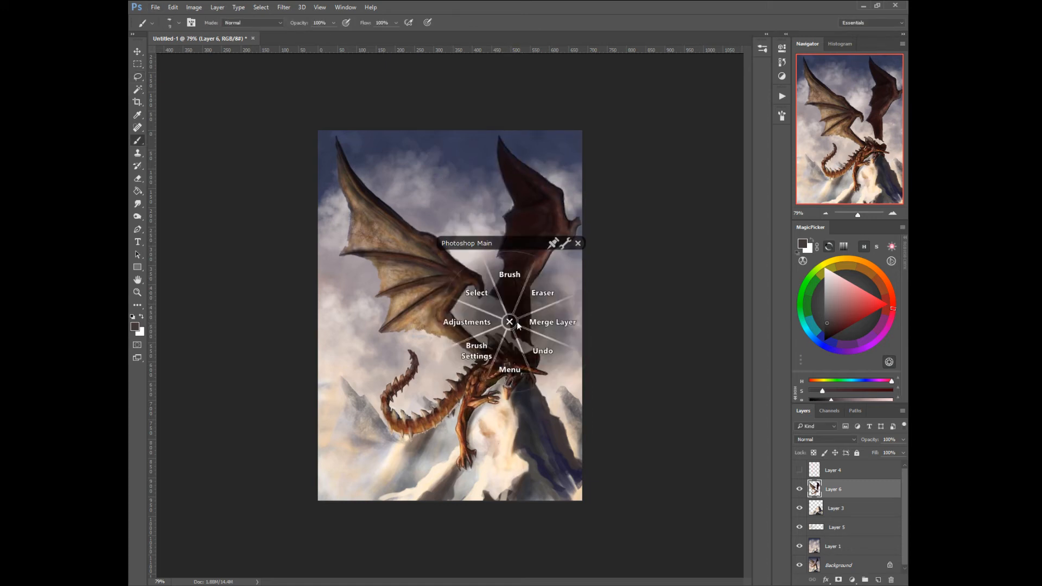
click(509, 279)
alt+click(526, 354)
key(bracketright)
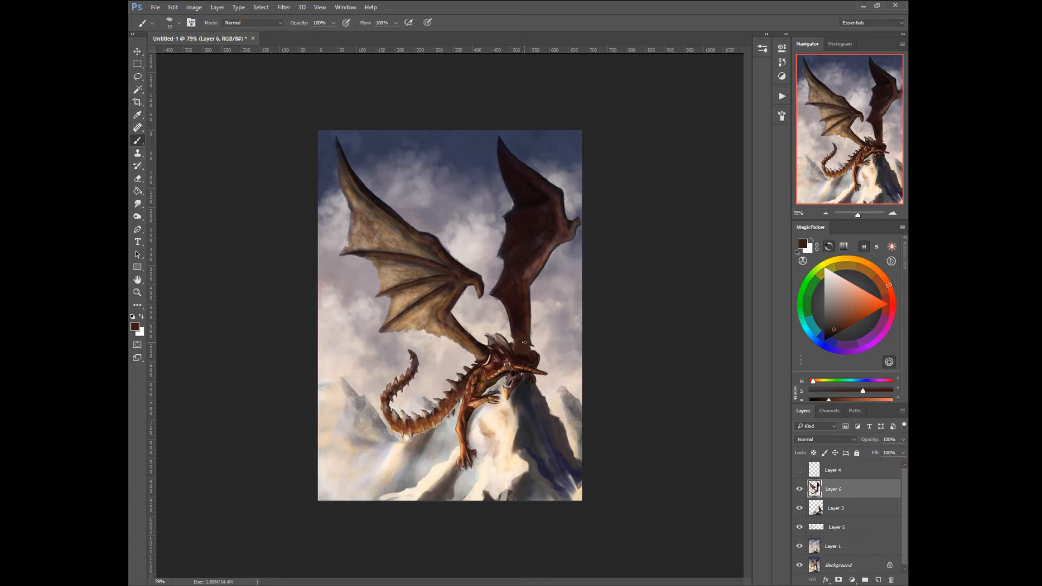
drag(417, 315, 449, 328)
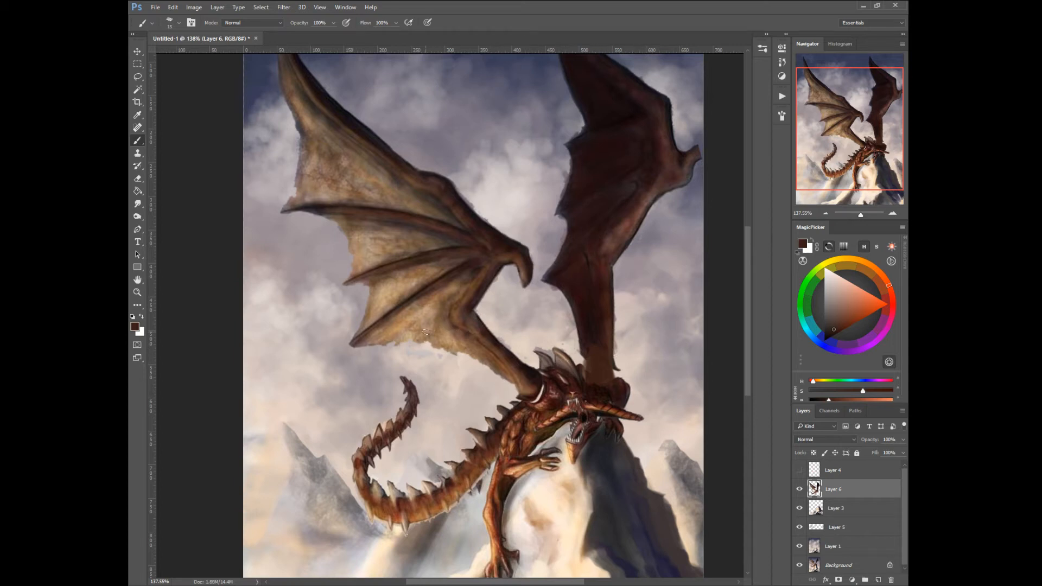
Step: Erase the leftover fringe around the edges of both wings on Layer 6 with a small 17 px eraser tip
right_click(474, 214)
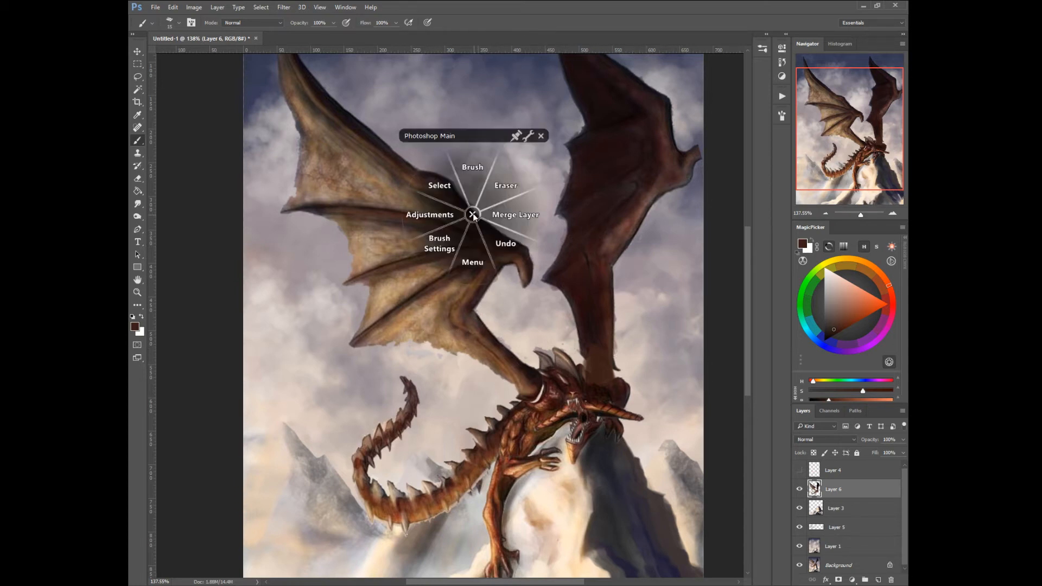
click(504, 188)
right_click(481, 174)
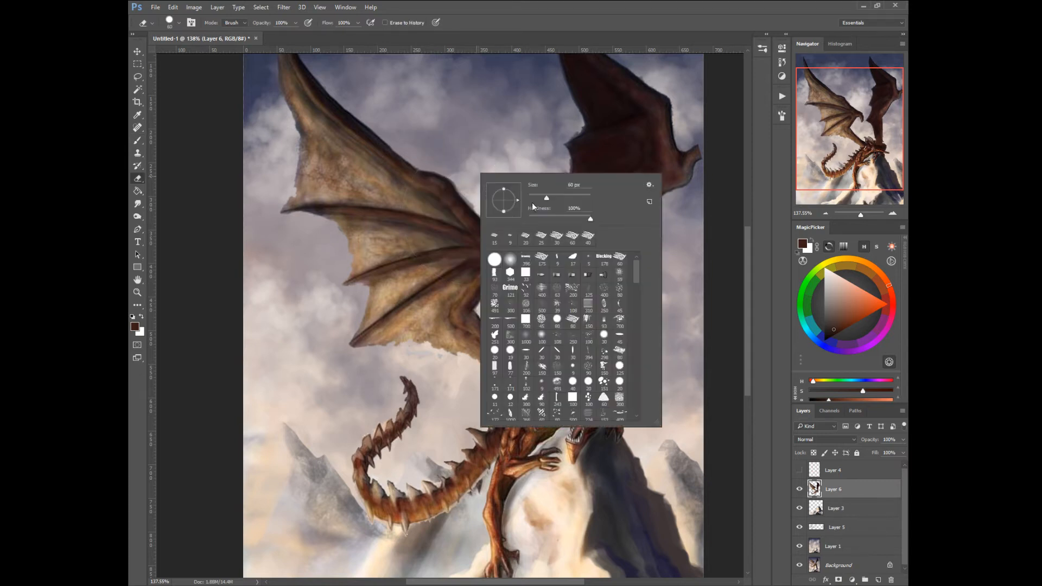
drag(539, 194, 535, 197)
click(574, 258)
click(466, 187)
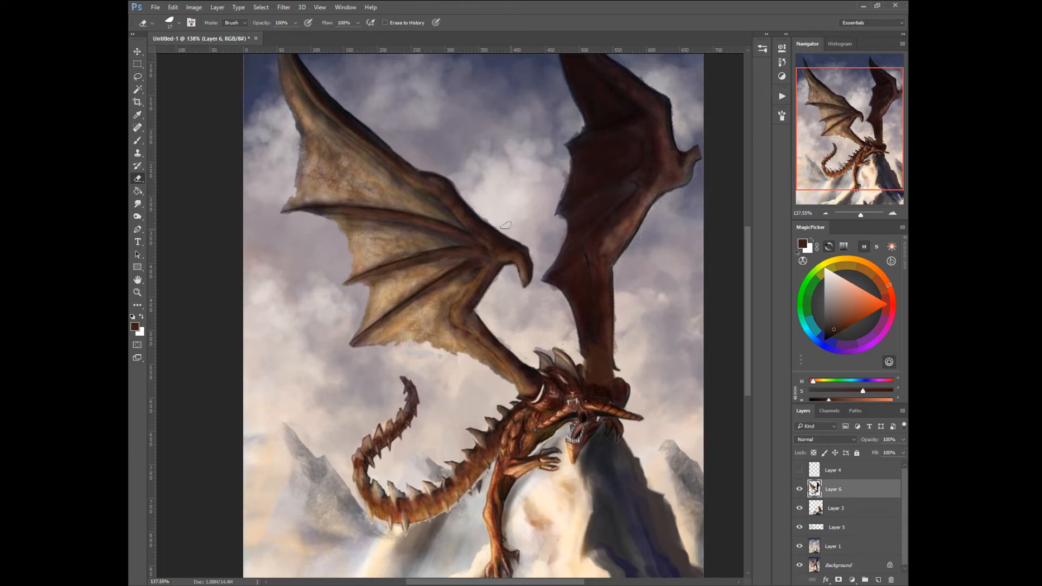
drag(506, 225, 471, 203)
right_click(472, 203)
click(471, 202)
mouse_move(562, 172)
mouse_down()
mouse_move(552, 215)
mouse_move(558, 144)
mouse_move(585, 113)
mouse_move(573, 134)
mouse_move(565, 91)
mouse_move(529, 123)
mouse_move(514, 216)
mouse_up()
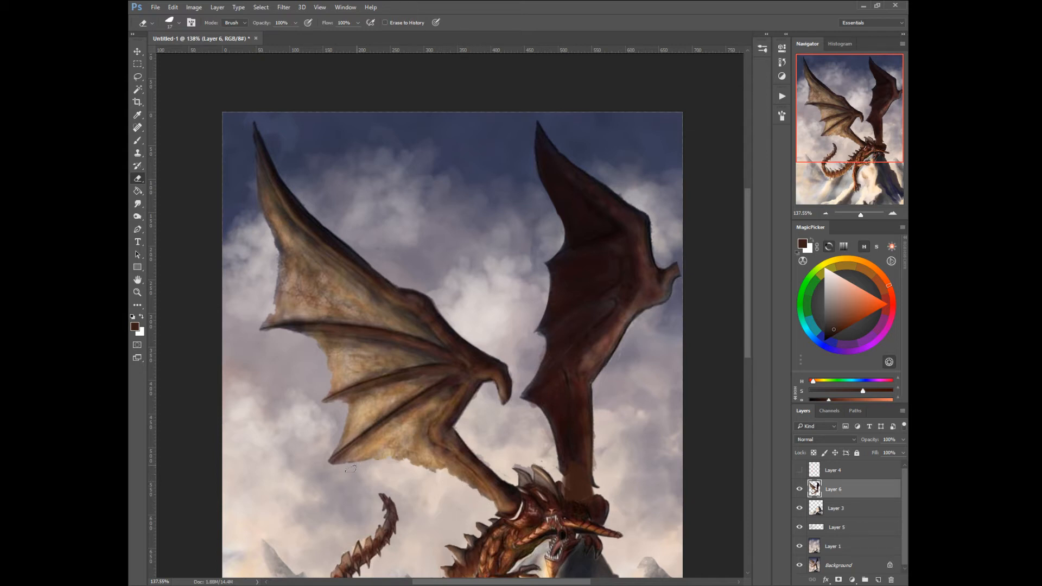
Step: Delete the hidden Layer 4, add a new layer above Layer 6, and choose bright red as the brush colour
right_click(398, 426)
click(395, 392)
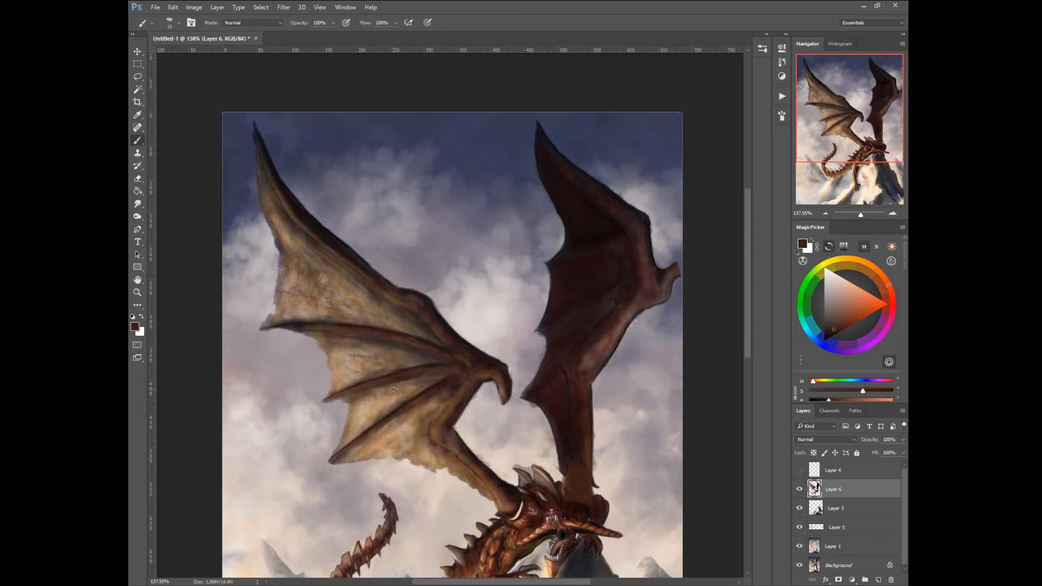
drag(451, 453, 421, 383)
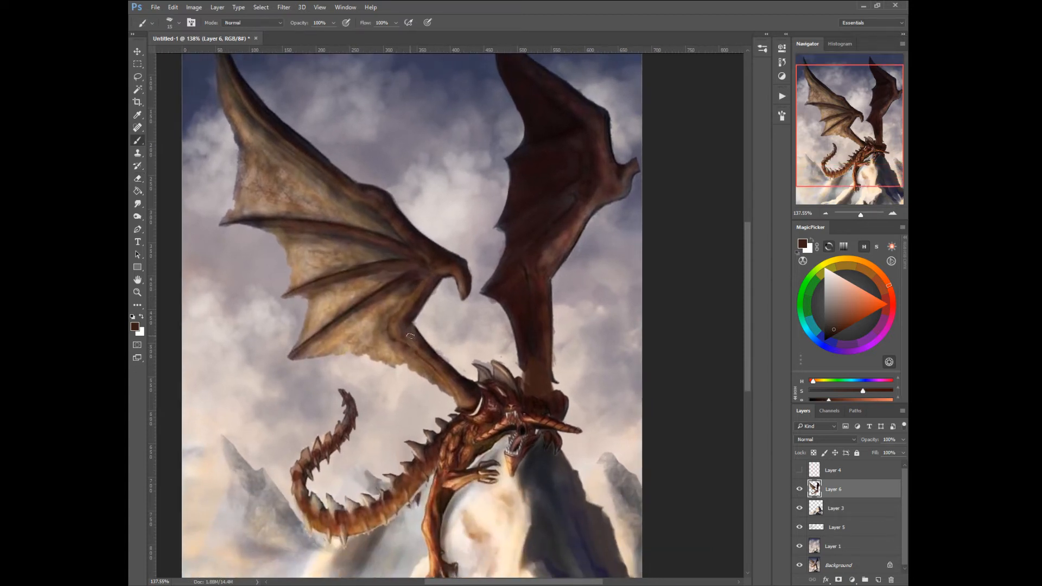
click(799, 471)
drag(822, 472, 891, 580)
click(876, 579)
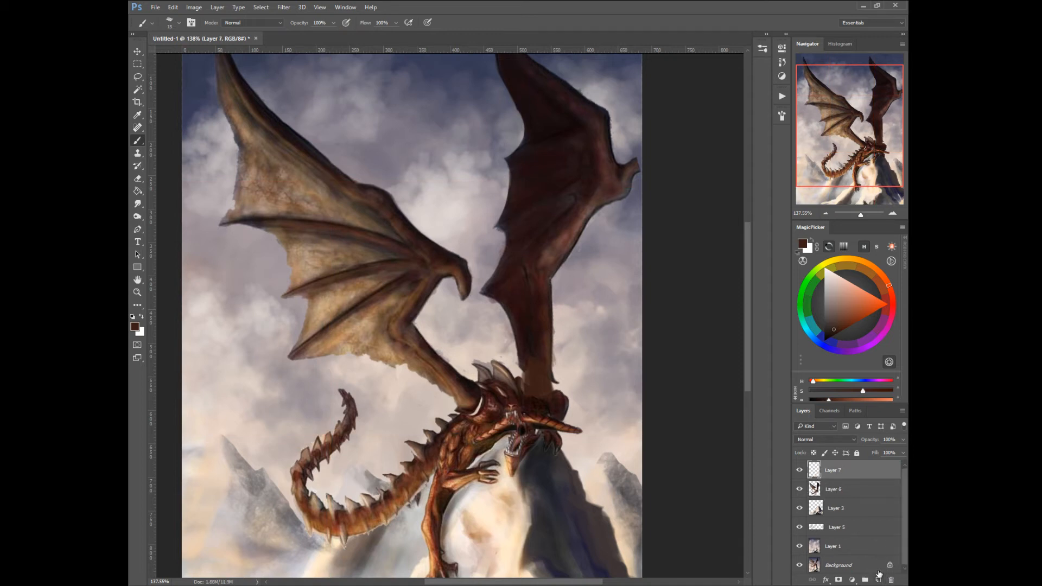
drag(878, 303, 887, 306)
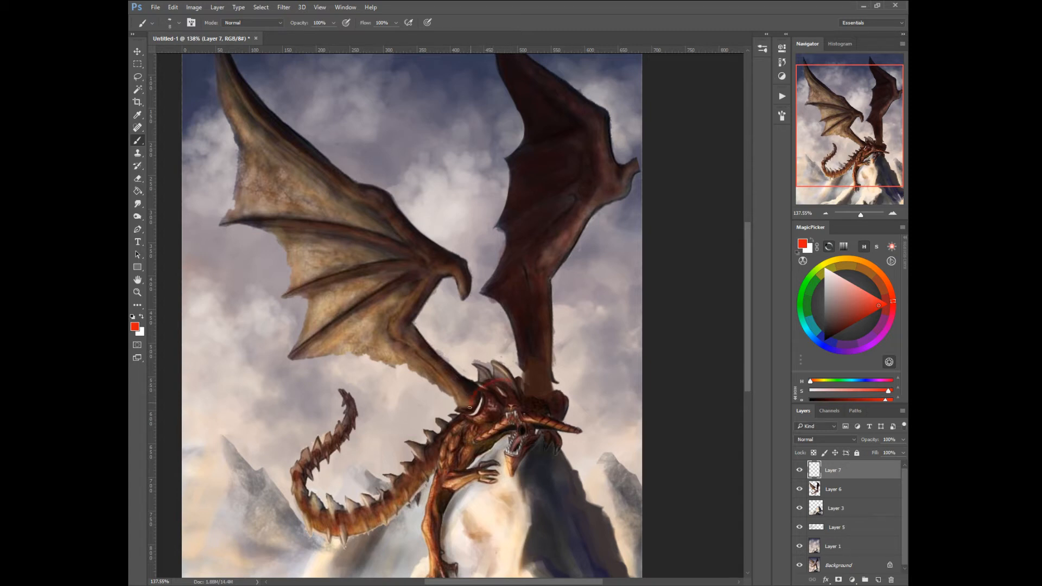
Step: Circle the dragon's chest in red and draw the upper arm and forearm bones of the tan wing
mouse_move(470, 407)
mouse_down()
mouse_move(498, 378)
mouse_move(525, 385)
mouse_move(464, 413)
mouse_up()
drag(484, 391, 466, 423)
mouse_move(534, 394)
mouse_down()
mouse_move(500, 445)
mouse_move(488, 389)
mouse_move(465, 414)
mouse_move(395, 315)
mouse_up()
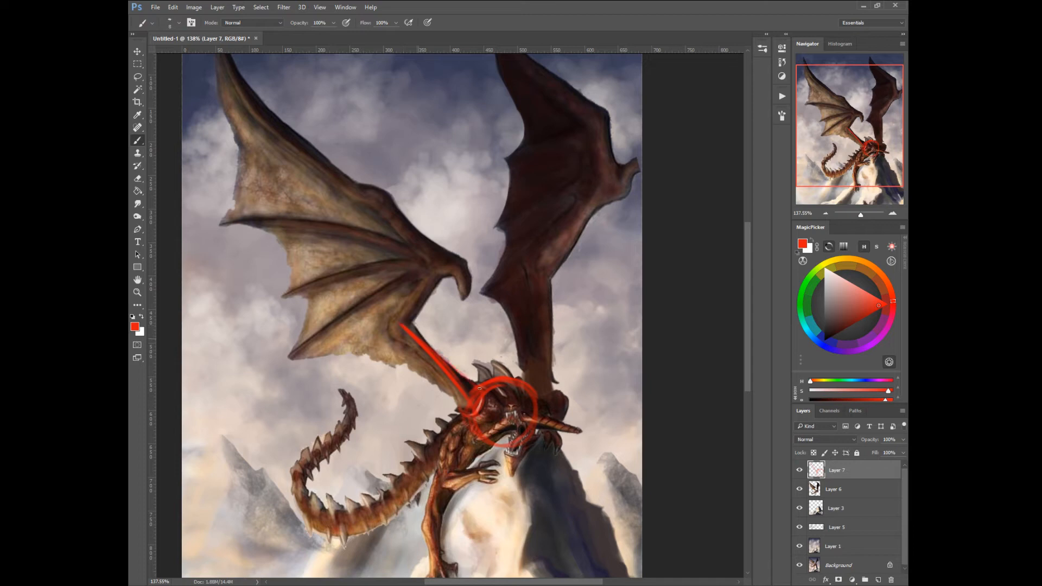
drag(437, 271, 400, 315)
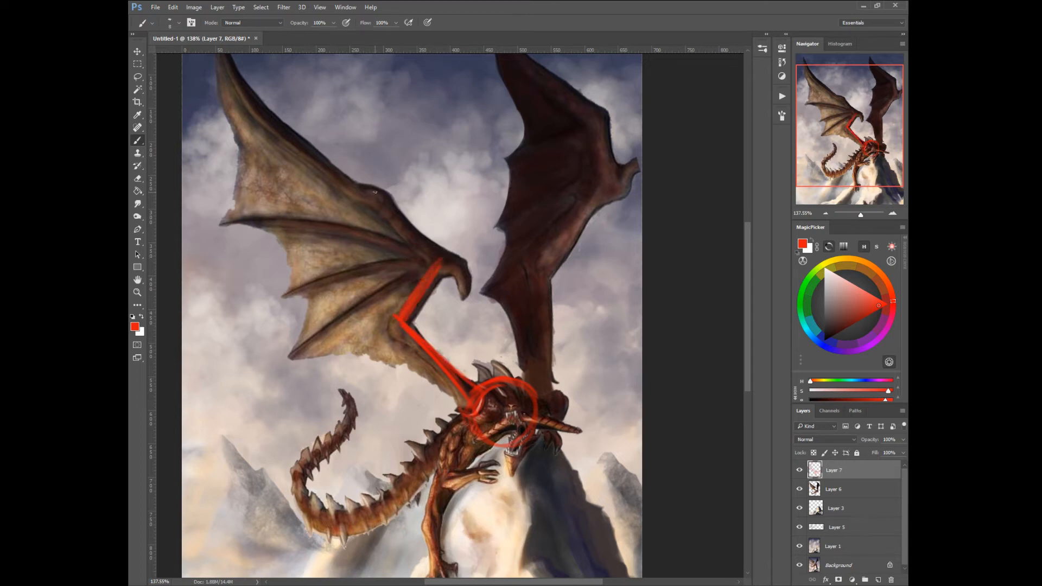
Step: Mark the bump on the tan wing's upper edge and draw four red finger bones fanning out from its wrist
mouse_move(374, 192)
mouse_down()
mouse_move(395, 255)
mouse_move(416, 274)
mouse_up()
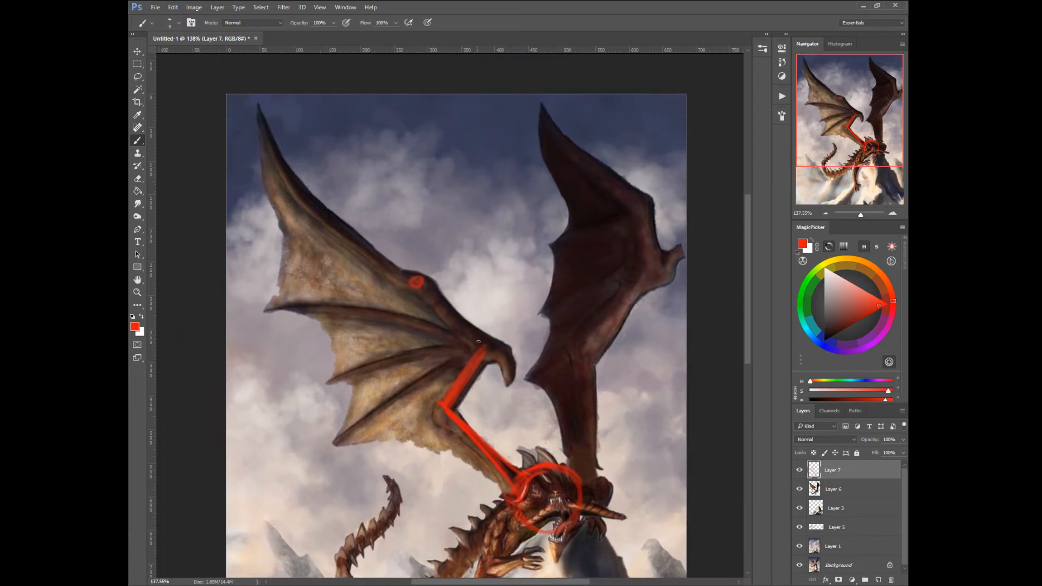
mouse_move(488, 346)
mouse_down()
mouse_move(366, 257)
mouse_move(252, 113)
mouse_up()
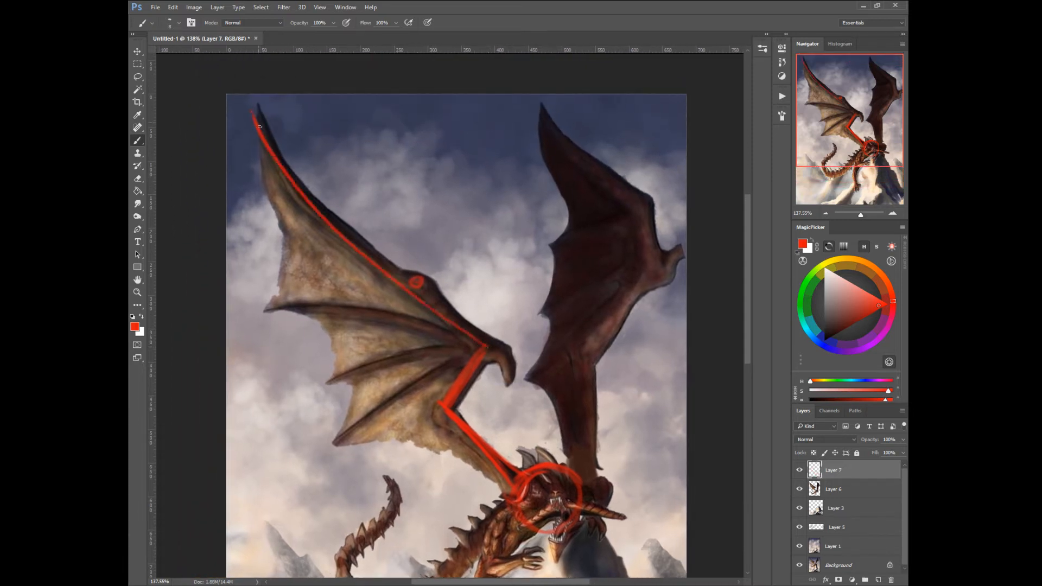
drag(482, 346, 268, 292)
mouse_move(481, 351)
mouse_down()
mouse_move(366, 370)
mouse_move(323, 385)
mouse_up()
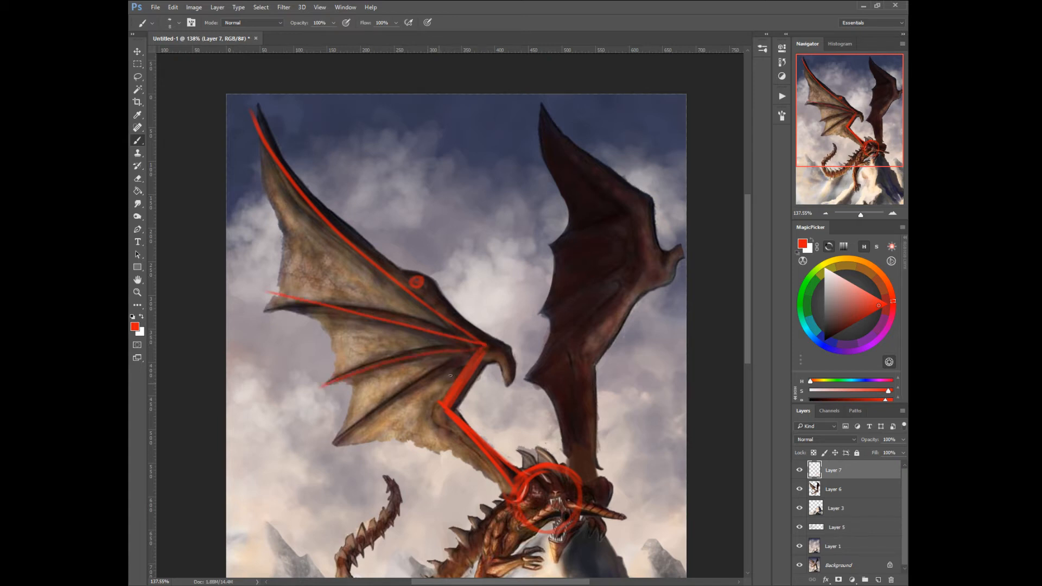
mouse_move(478, 354)
mouse_down()
mouse_move(380, 412)
mouse_move(328, 467)
mouse_up()
Step: Draw the red arm bones of the dark wing and its leading finger bone up to the wing tip
drag(590, 358, 569, 466)
drag(665, 278, 576, 362)
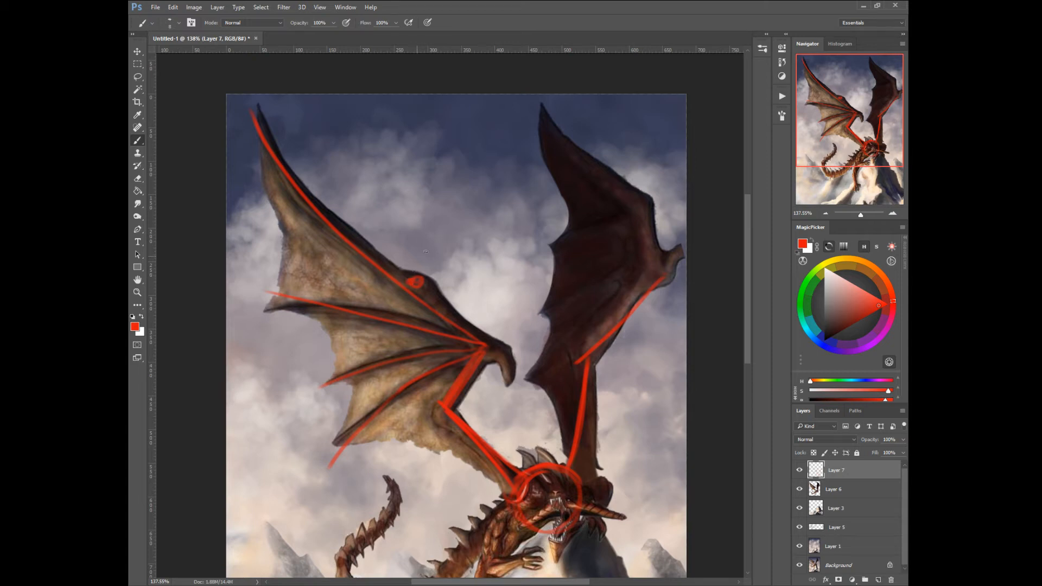
drag(645, 203, 664, 279)
drag(645, 199, 526, 101)
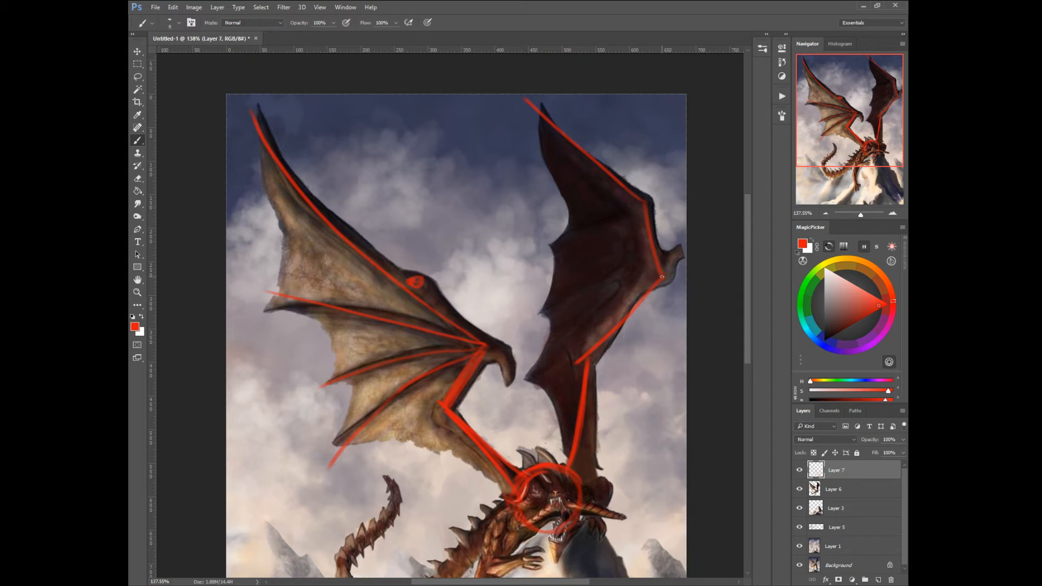
mouse_move(658, 273)
mouse_down()
mouse_move(624, 190)
mouse_move(540, 111)
mouse_up()
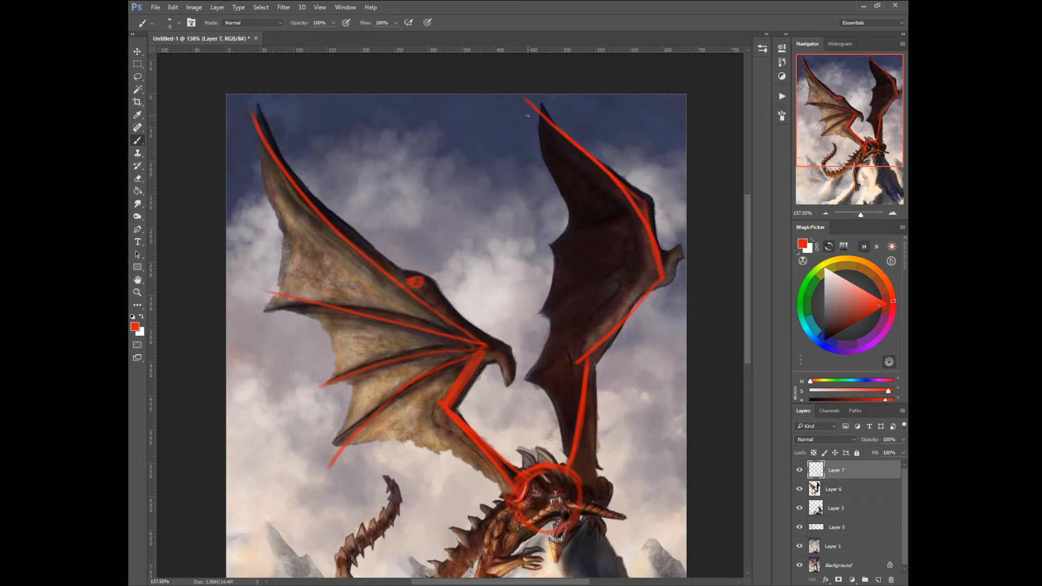
Step: Replace the dark wing's upward claw stroke with a red hook curving downward, and trace the matching claw on the tan wing
drag(673, 257, 663, 271)
right_click(666, 275)
click(697, 247)
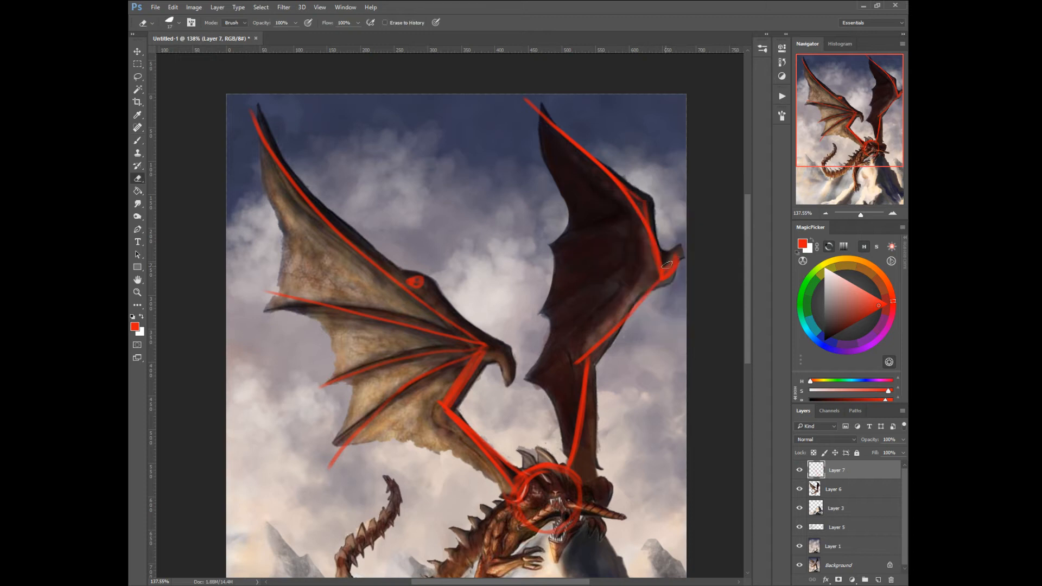
right_click(660, 280)
click(661, 262)
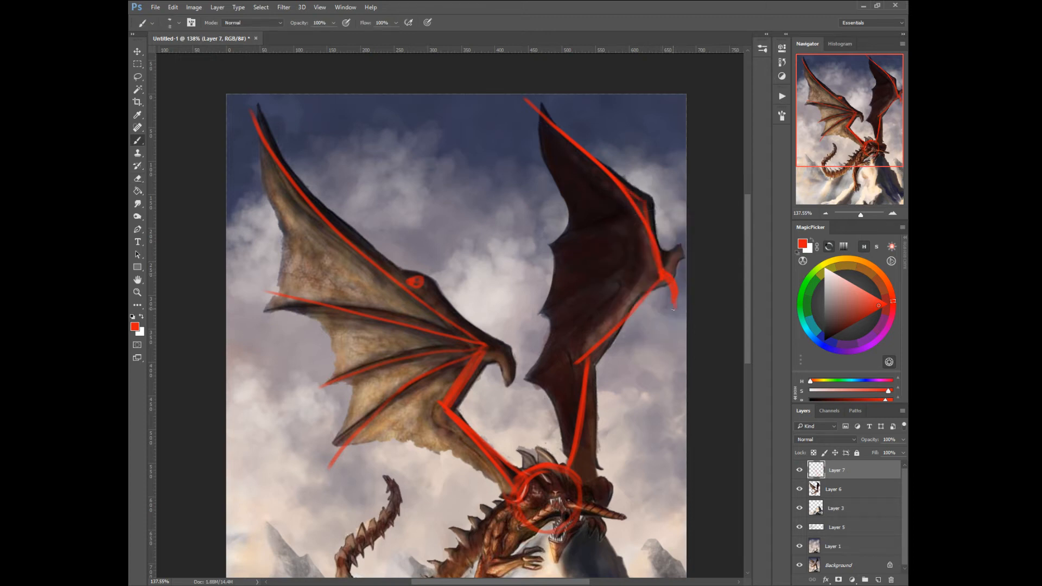
drag(486, 348, 506, 380)
Step: Circle the dragon's head in red and draw the bones and paws of both front arms
drag(408, 421, 422, 201)
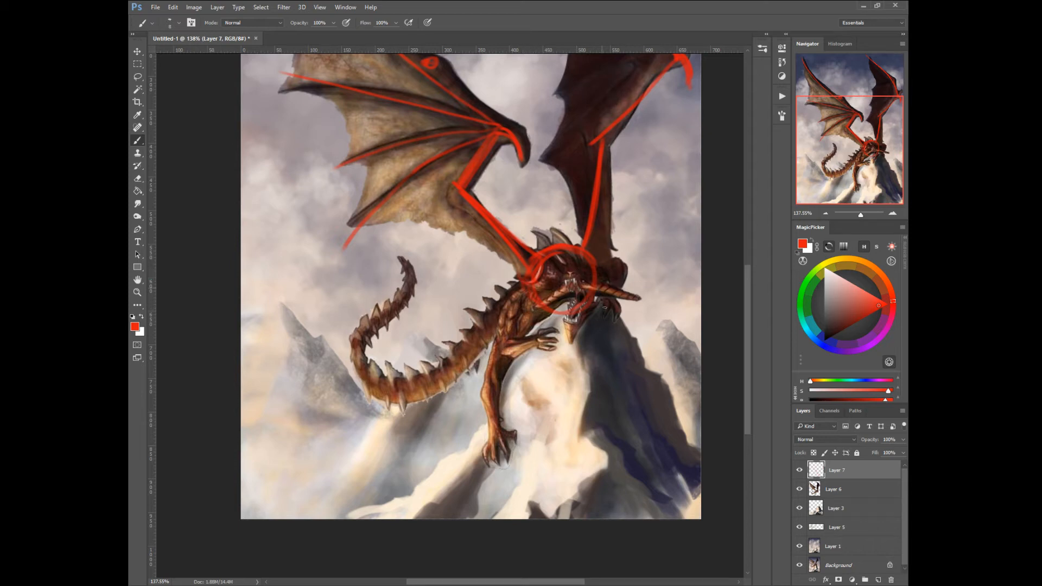
mouse_move(601, 311)
mouse_down()
mouse_move(557, 279)
mouse_move(582, 334)
mouse_move(594, 278)
mouse_move(554, 301)
mouse_move(593, 314)
mouse_up()
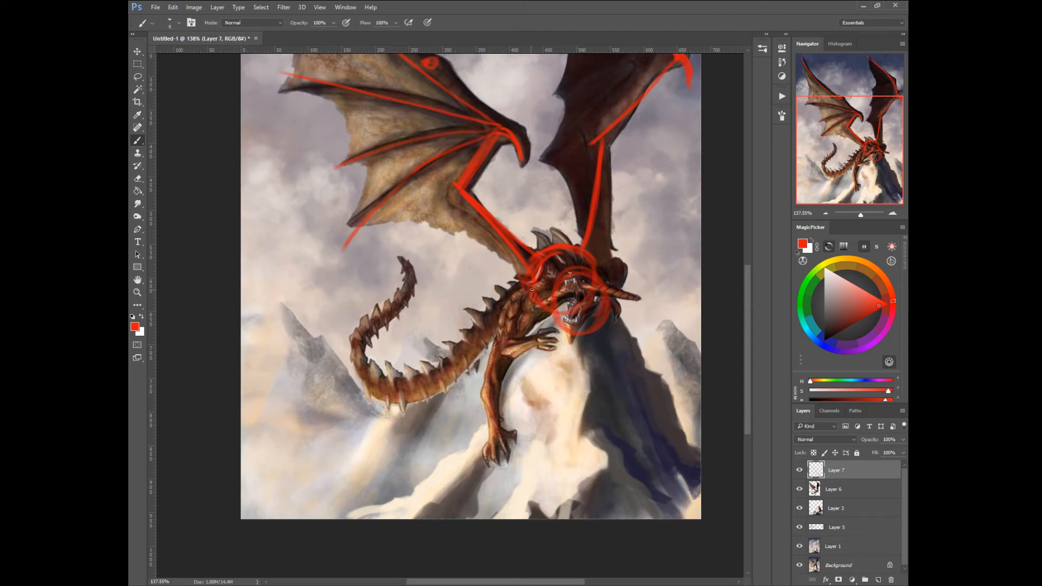
mouse_move(535, 290)
mouse_down()
mouse_move(518, 337)
mouse_move(546, 339)
mouse_move(513, 343)
mouse_move(547, 342)
mouse_move(510, 347)
mouse_move(548, 336)
mouse_up()
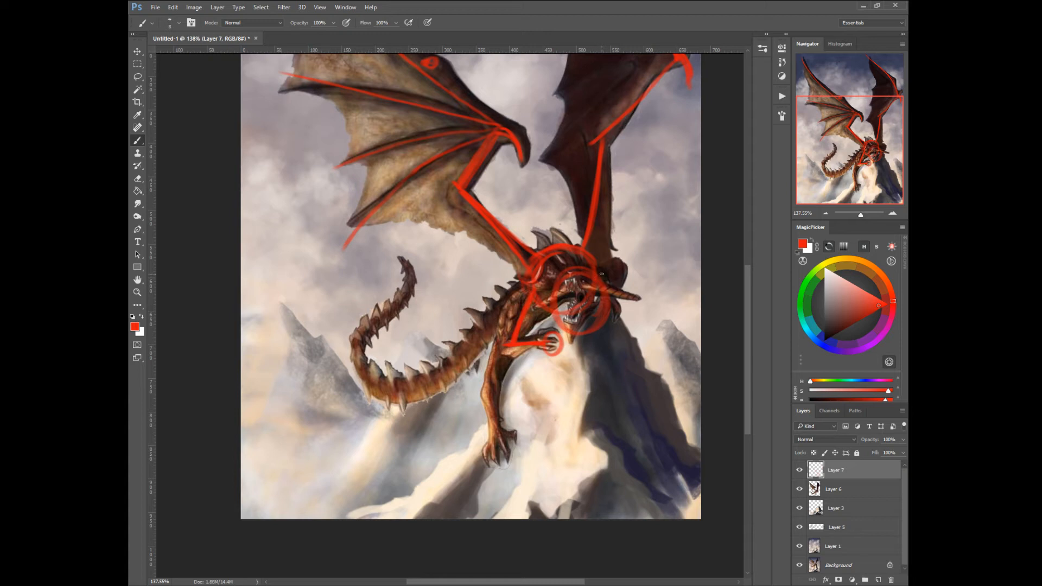
mouse_move(602, 274)
mouse_down()
mouse_move(646, 287)
mouse_move(626, 329)
mouse_up()
mouse_move(643, 291)
mouse_down()
mouse_move(620, 353)
mouse_move(613, 341)
mouse_up()
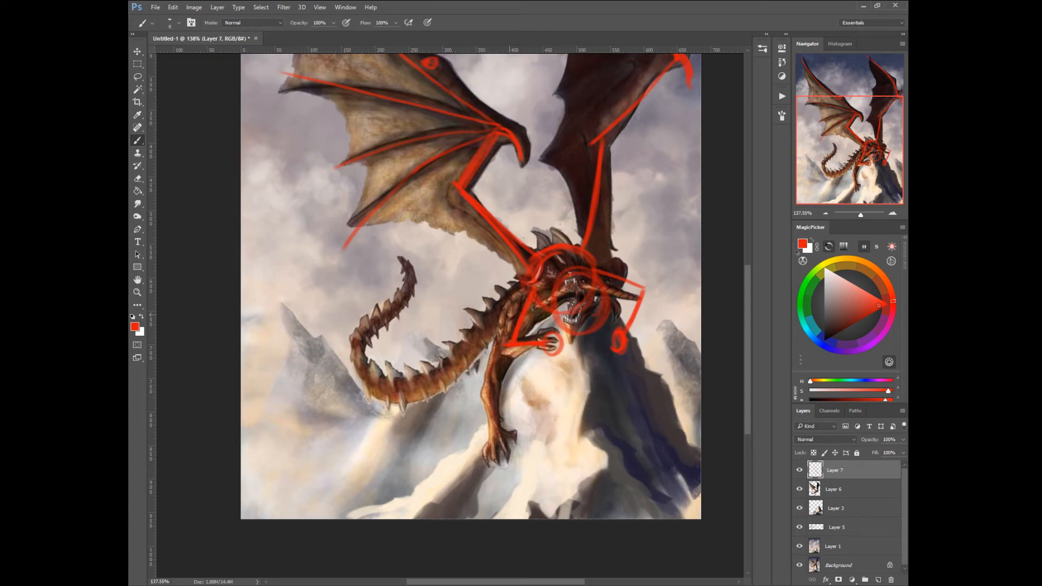
Step: Trace the hind leg and the curve of the tail in red, and hide the Layer 7 sketch
mouse_move(520, 308)
mouse_down()
mouse_move(469, 318)
mouse_move(495, 390)
mouse_up()
mouse_move(494, 396)
mouse_down()
mouse_move(487, 418)
mouse_move(507, 420)
mouse_up()
mouse_move(476, 360)
mouse_down()
mouse_move(361, 396)
mouse_move(406, 260)
mouse_up()
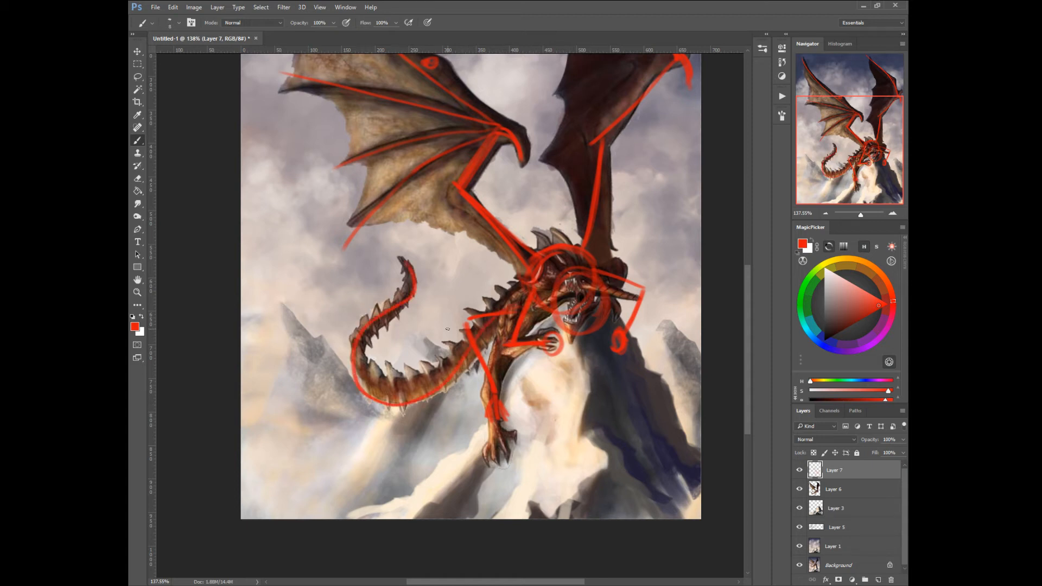
click(800, 470)
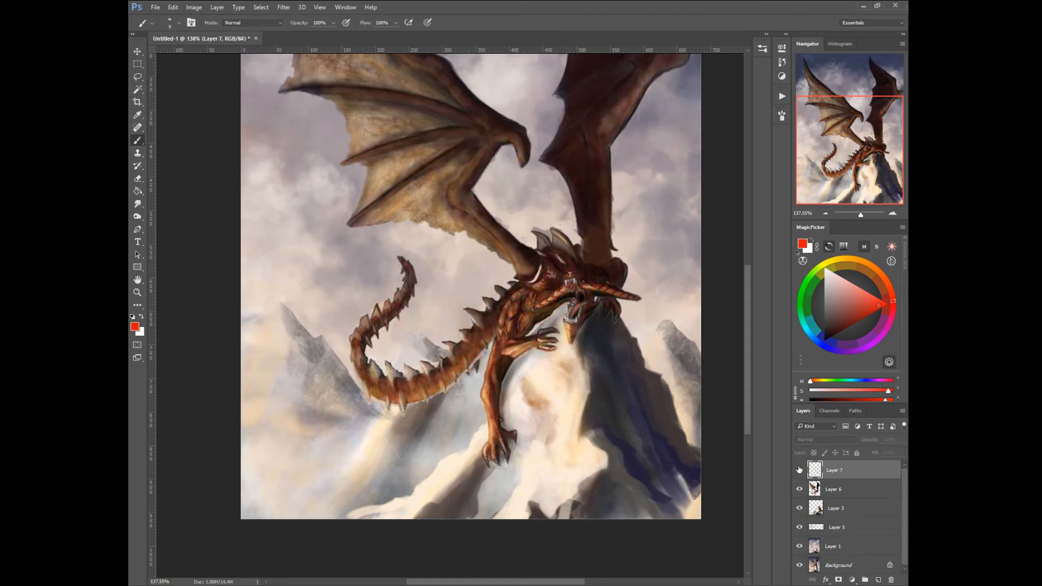
Step: Lasso the dragon's head with its horns and jaw on Layer 6 and cut it onto its own layer
click(815, 491)
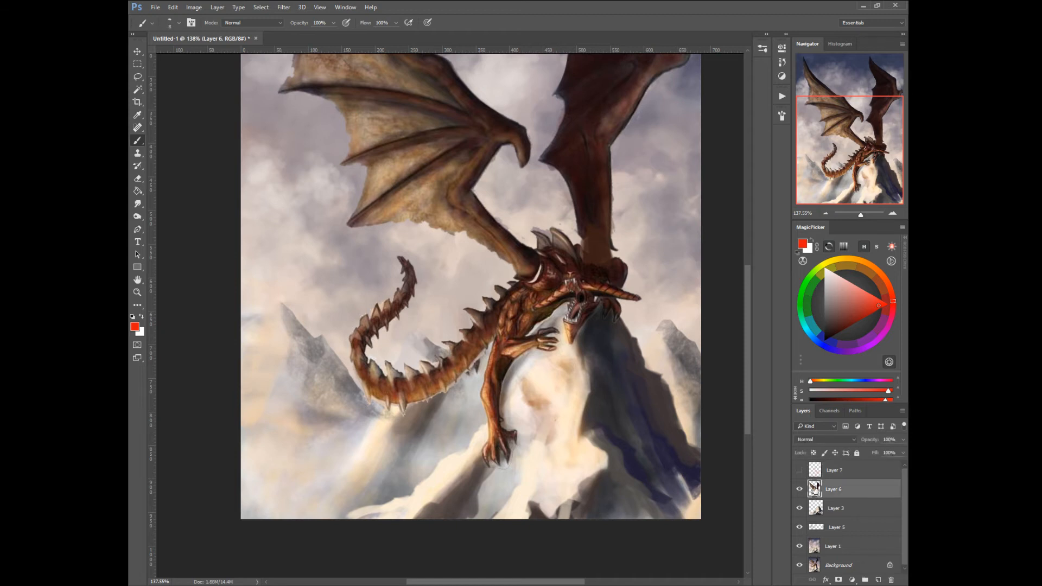
right_click(539, 296)
click(517, 270)
click(547, 281)
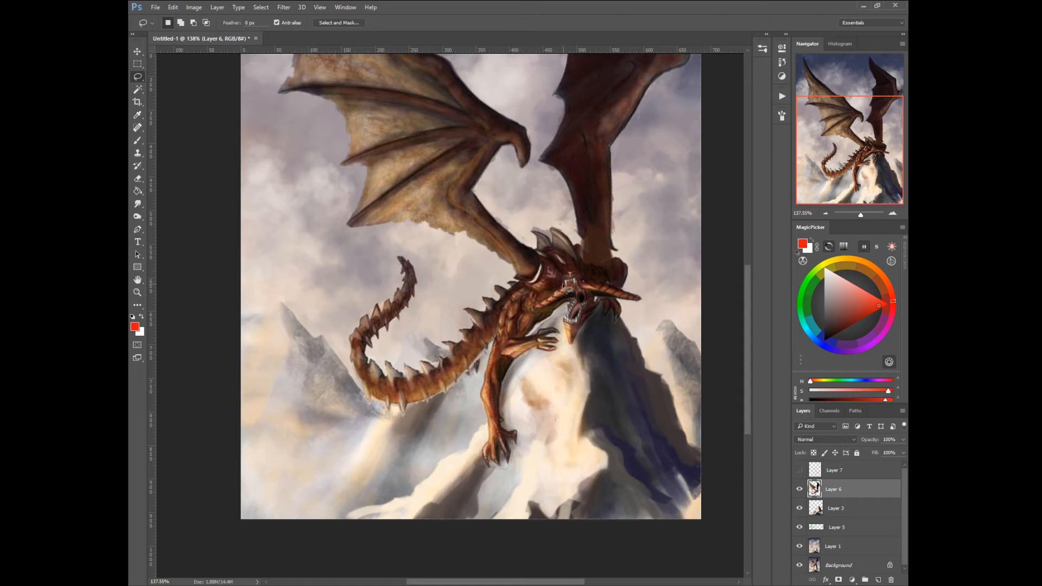
mouse_move(568, 290)
mouse_down()
mouse_move(531, 311)
mouse_move(576, 300)
mouse_move(562, 327)
mouse_move(580, 361)
mouse_move(601, 303)
mouse_move(647, 298)
mouse_move(574, 251)
mouse_move(577, 272)
mouse_move(608, 284)
mouse_move(562, 239)
mouse_move(571, 278)
mouse_up()
key(shift)
key(alt)
right_click(578, 300)
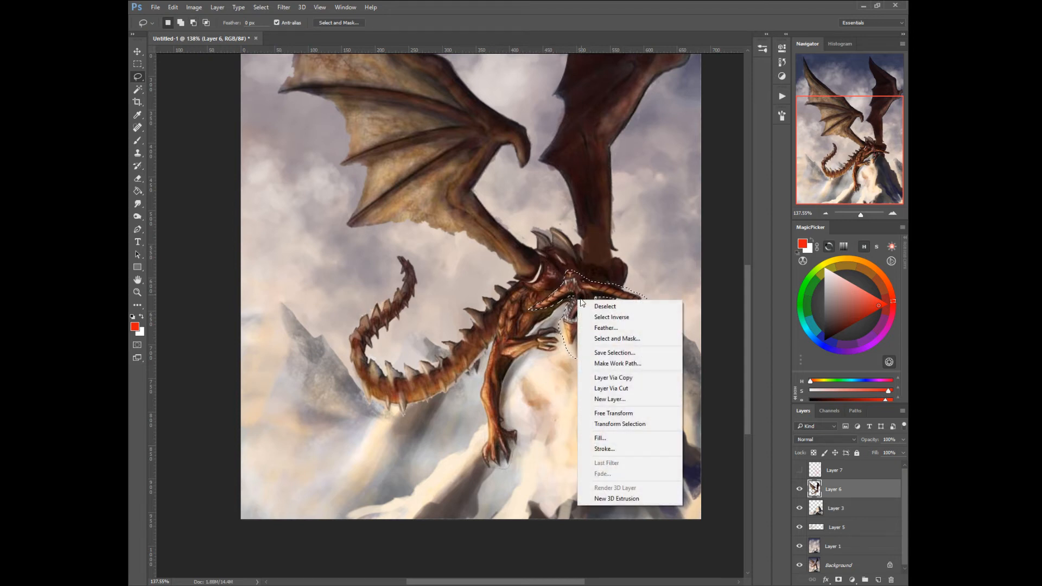
click(599, 387)
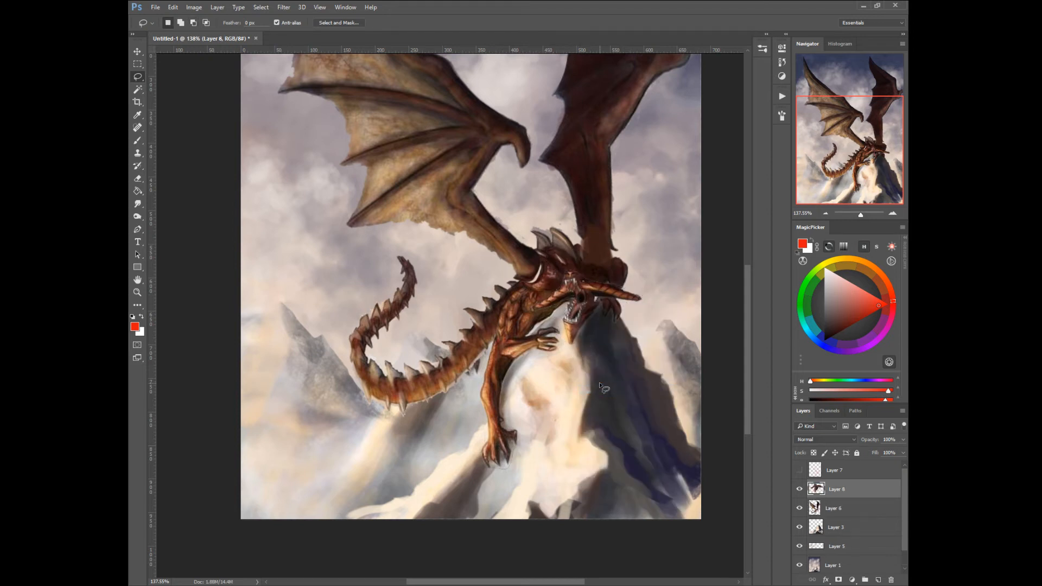
Step: Lasso the dragon's hind leg and cut it from Layer 6 onto its own layer
right_click(567, 307)
click(564, 304)
mouse_move(527, 335)
mouse_down()
mouse_move(559, 332)
mouse_move(560, 352)
mouse_move(542, 356)
mouse_move(538, 343)
mouse_up()
click(799, 470)
click(799, 470)
mouse_move(503, 386)
mouse_down()
mouse_move(530, 432)
mouse_move(465, 430)
mouse_move(474, 375)
mouse_move(505, 358)
mouse_move(516, 363)
mouse_move(506, 384)
mouse_up()
right_click(487, 389)
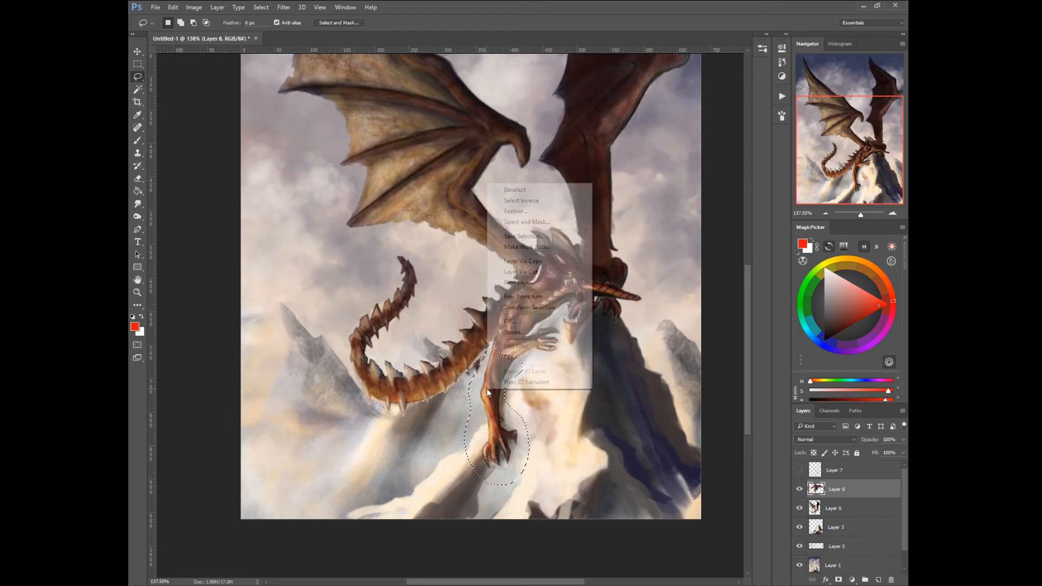
click(517, 269)
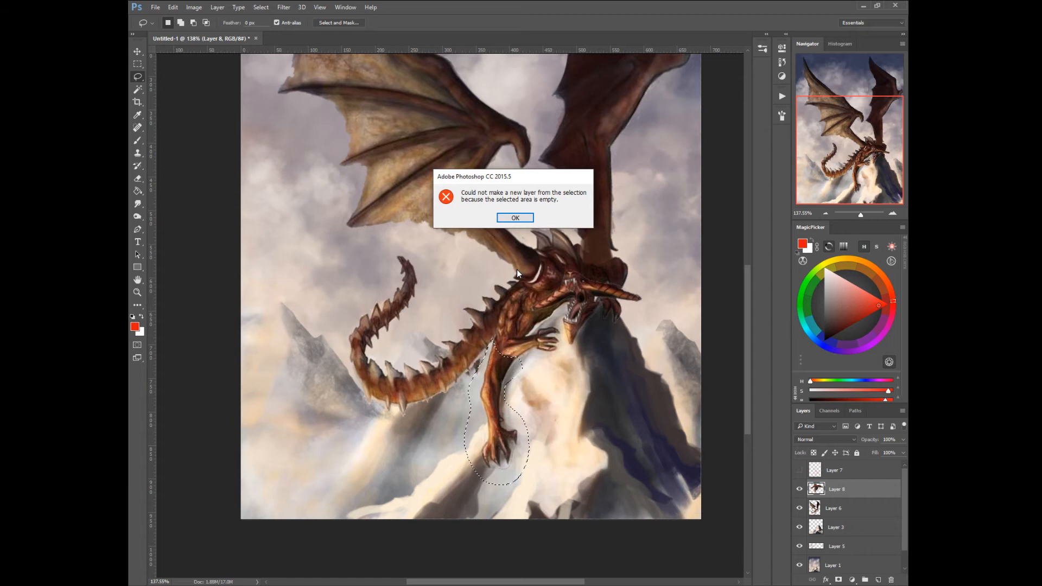
click(515, 218)
click(815, 509)
right_click(507, 371)
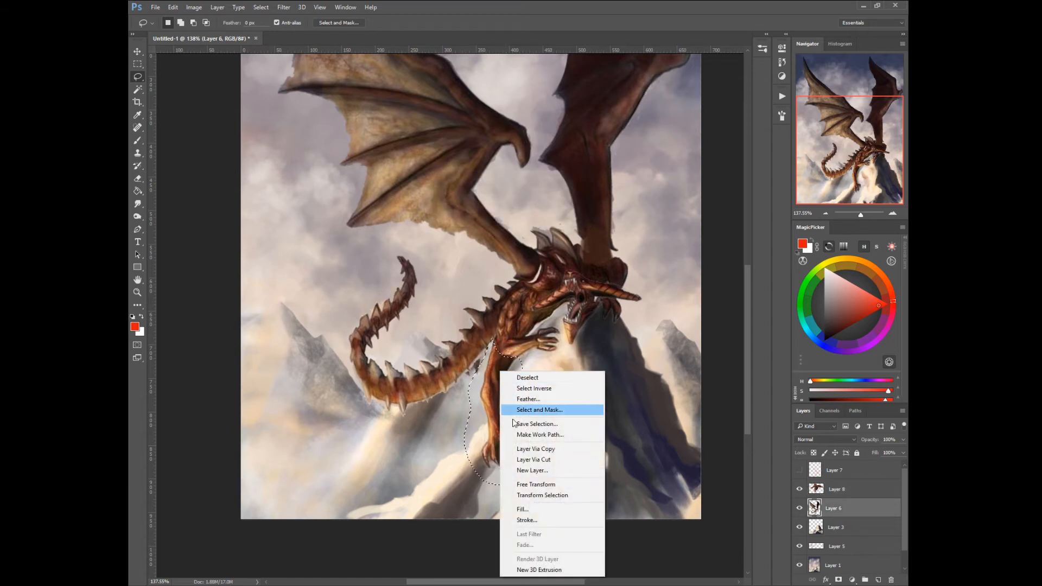
click(525, 459)
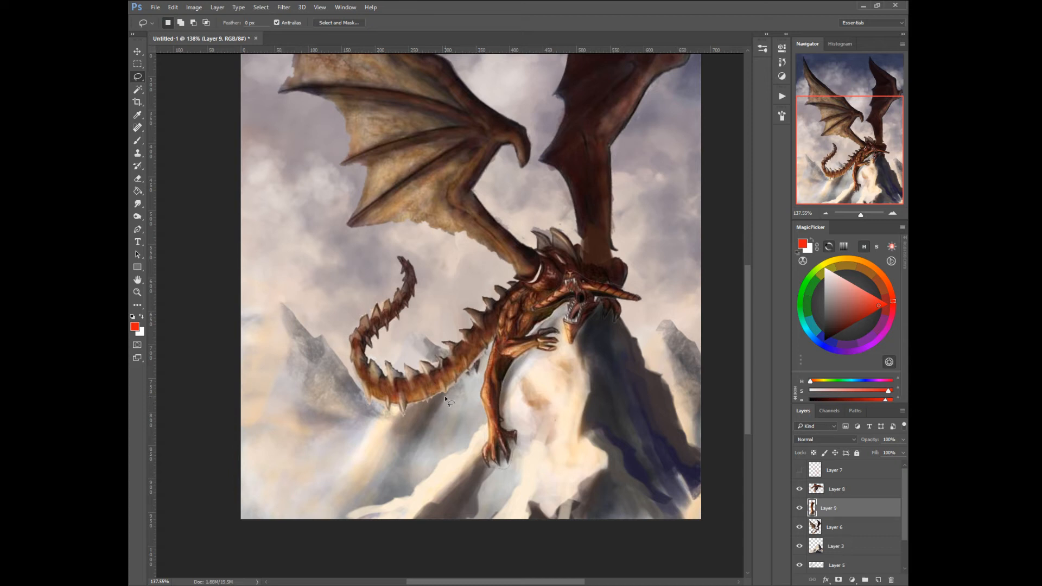
Step: Move the hind leg up beside the hip and tail base, and rotate it about -15 degrees
drag(499, 408, 464, 343)
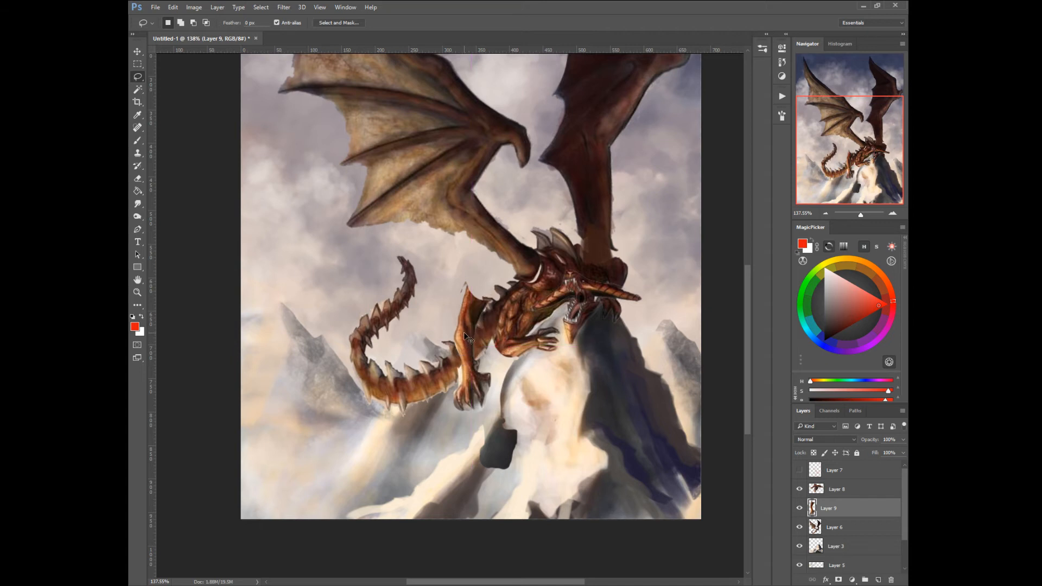
right_click(454, 397)
click(423, 367)
click(408, 322)
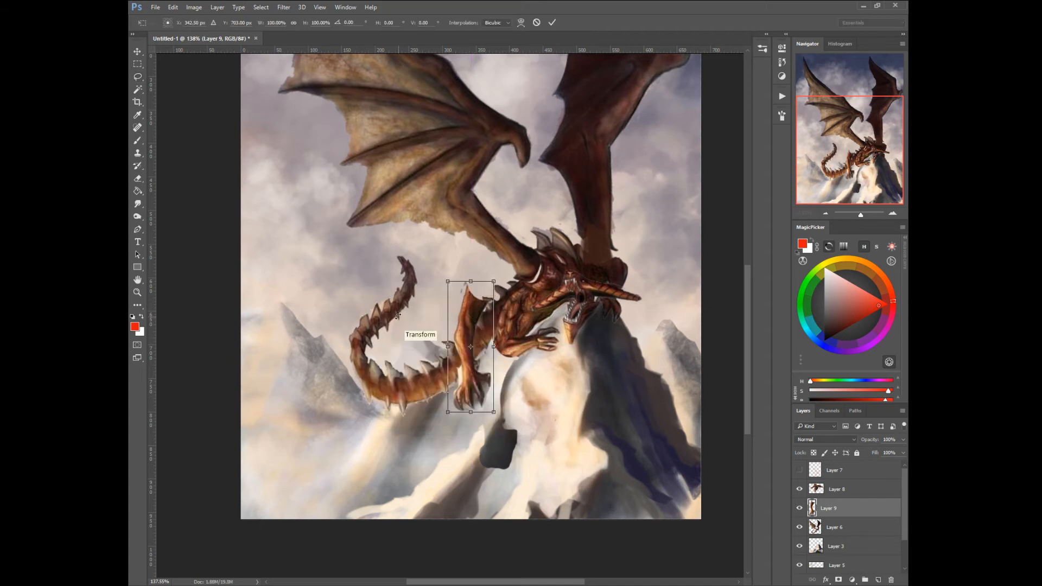
drag(400, 320, 387, 332)
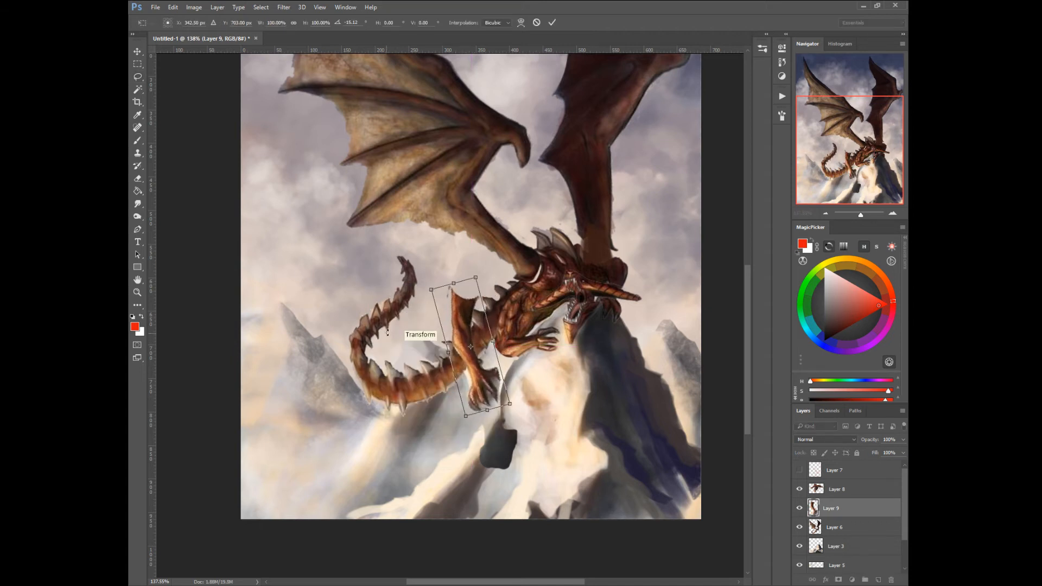
key(Return)
Step: Lasso the thigh part of the moved hind leg, rotate it to nearly horizontal against the hip, and deselect it
key(l)
mouse_move(476, 341)
mouse_down()
mouse_move(440, 324)
mouse_move(450, 277)
mouse_move(484, 298)
mouse_move(477, 329)
mouse_move(424, 300)
mouse_move(448, 276)
mouse_up()
right_click(454, 330)
click(423, 301)
click(430, 282)
drag(458, 320, 481, 329)
drag(425, 295, 424, 299)
key(Return)
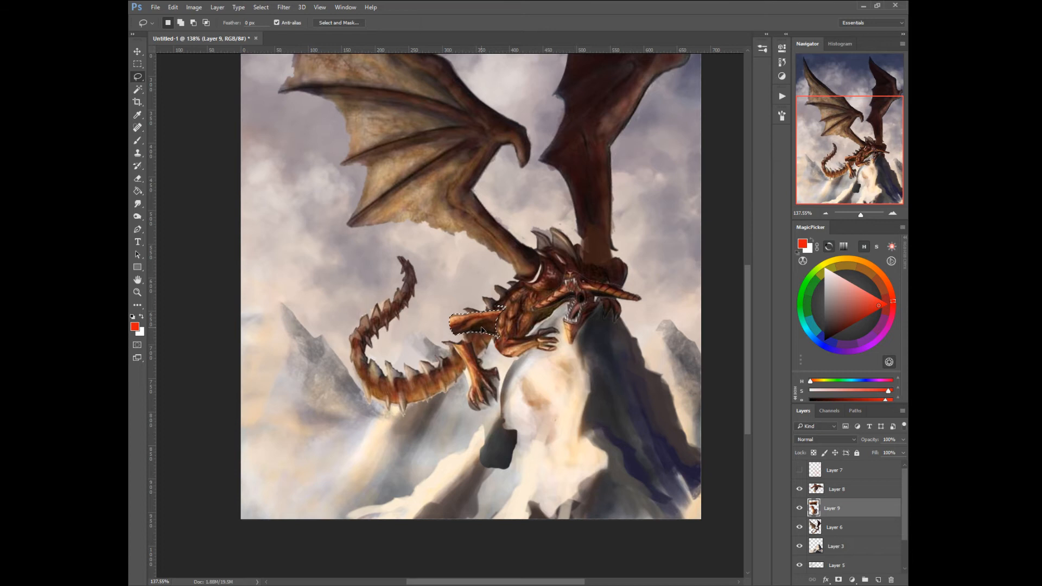
right_click(475, 338)
click(450, 307)
click(432, 294)
right_click(432, 297)
click(430, 252)
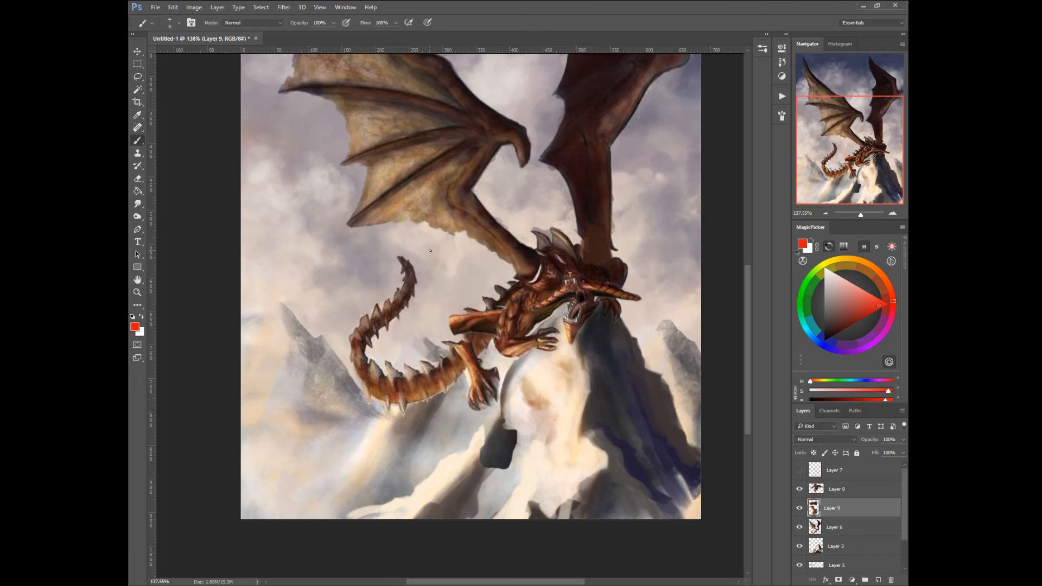
Step: Enlarge the head on Layer 8 to about 116%, rotate it about -7.4 degrees, and reposition it over the neck
ctrl+click(577, 320)
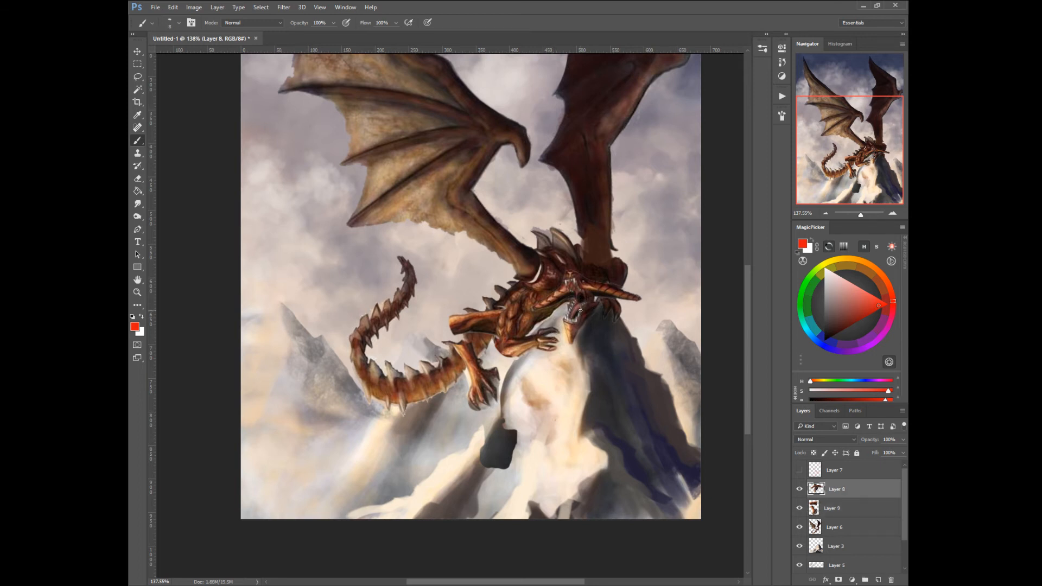
right_click(578, 308)
click(551, 286)
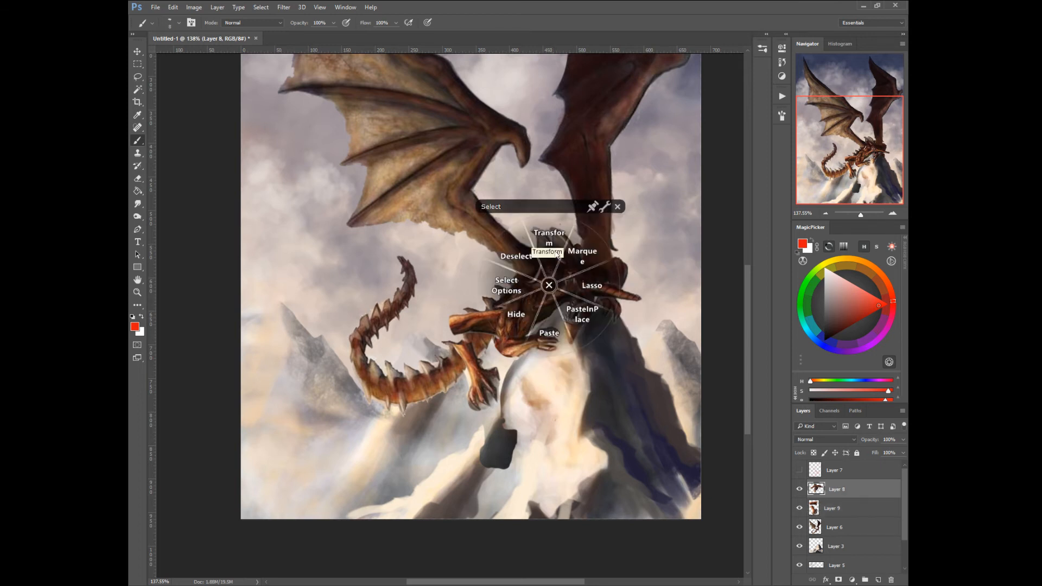
click(547, 254)
drag(530, 271, 512, 260)
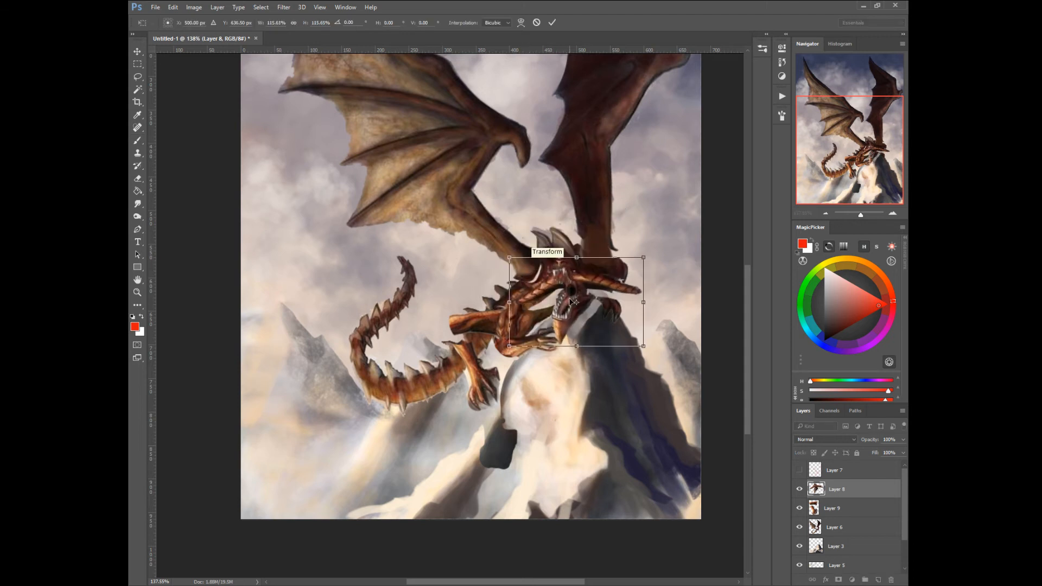
drag(571, 302, 577, 309)
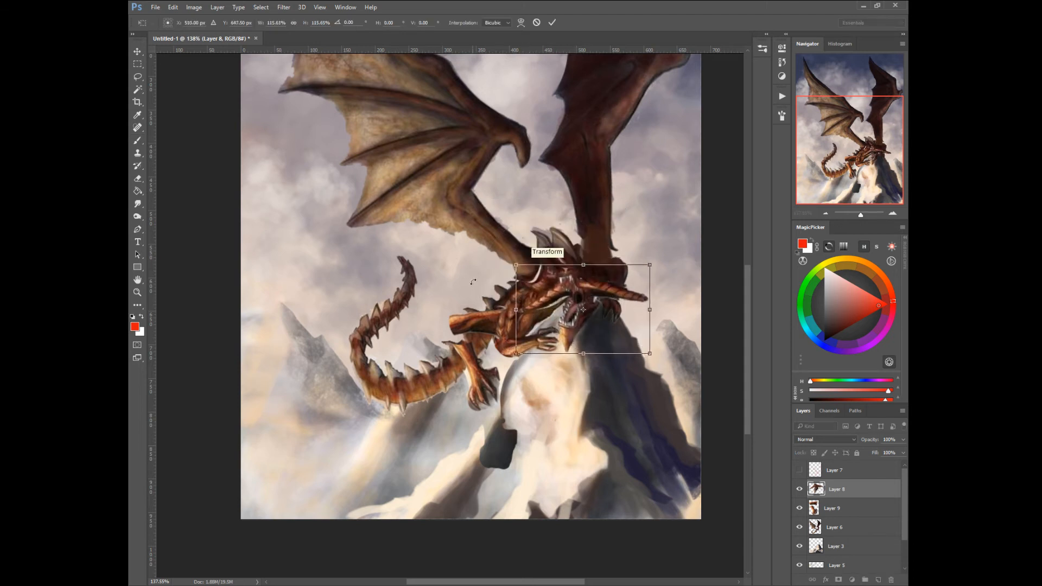
drag(473, 282, 476, 293)
drag(568, 321, 574, 318)
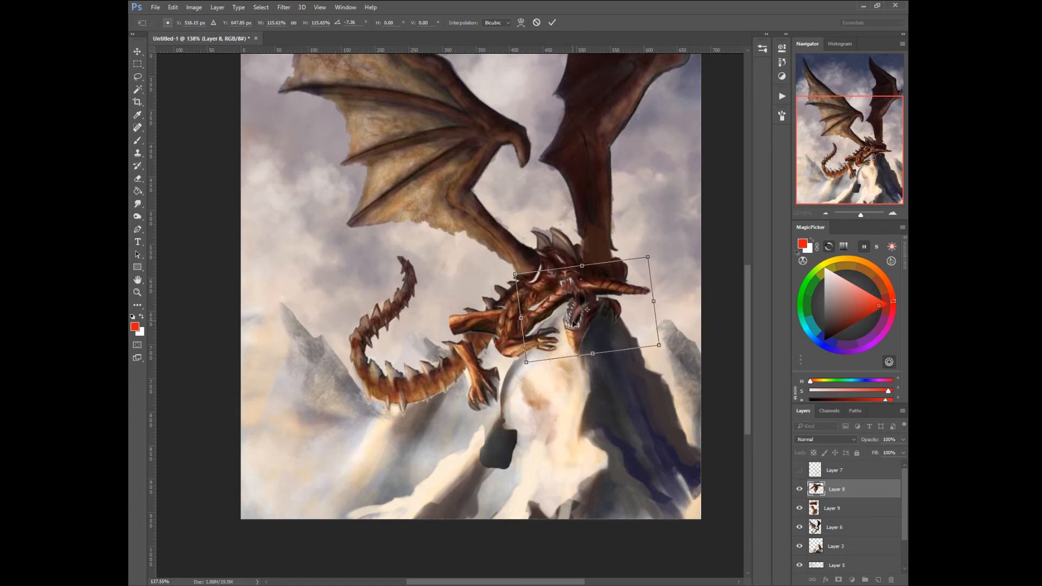
key(Return)
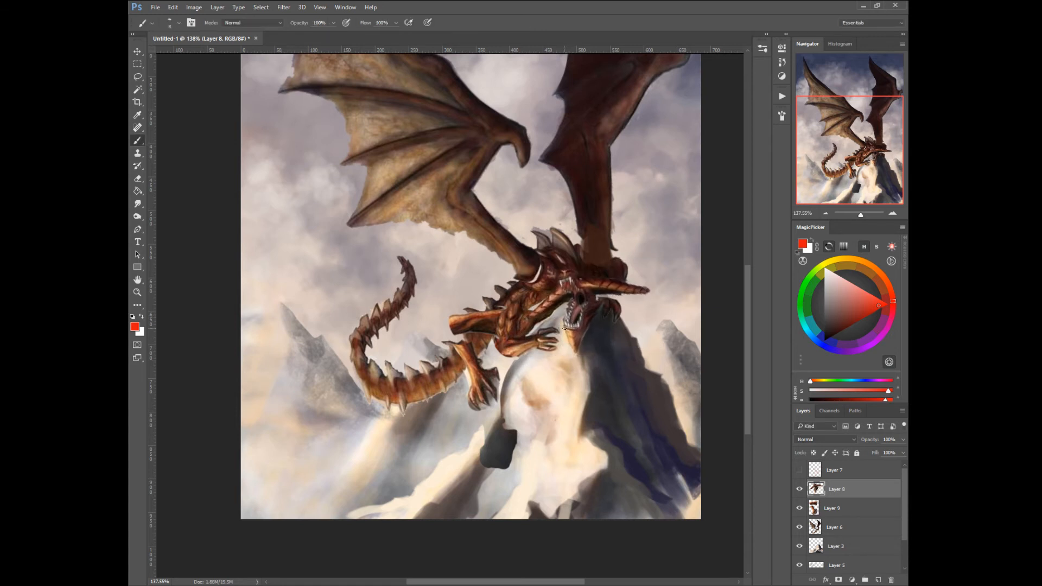
Step: Slim the dark wing's lower arm by erasing its outer edge on Layer 6 down to the shoulder
ctrl+click(592, 246)
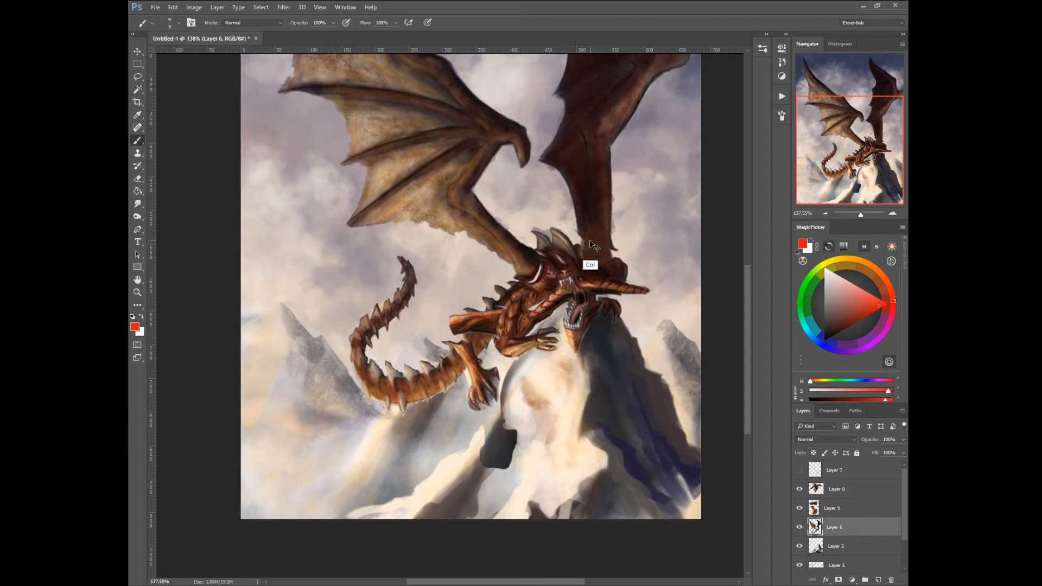
right_click(604, 193)
click(629, 167)
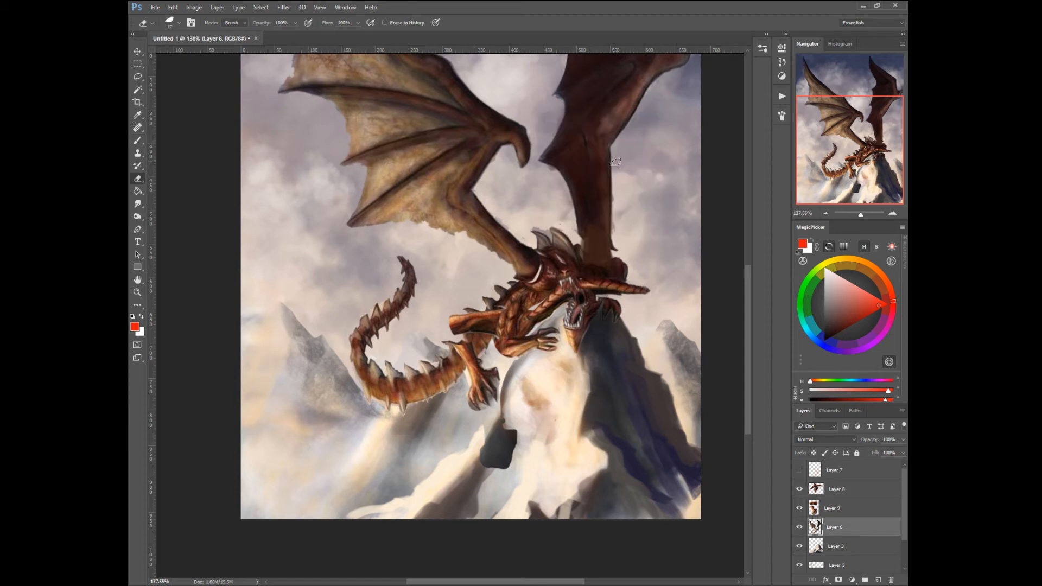
drag(614, 161, 601, 245)
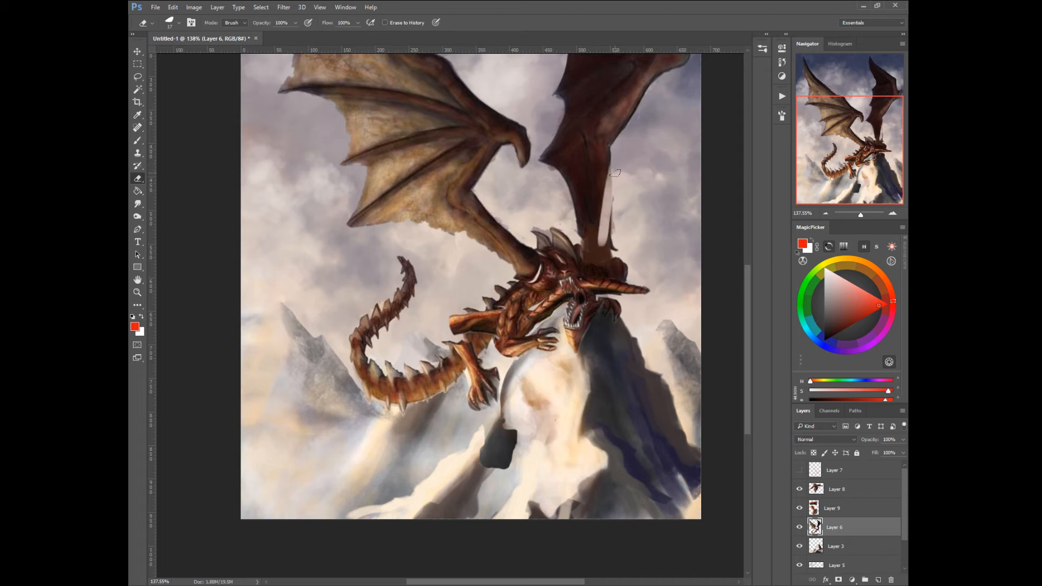
drag(610, 183, 600, 260)
drag(612, 209, 607, 258)
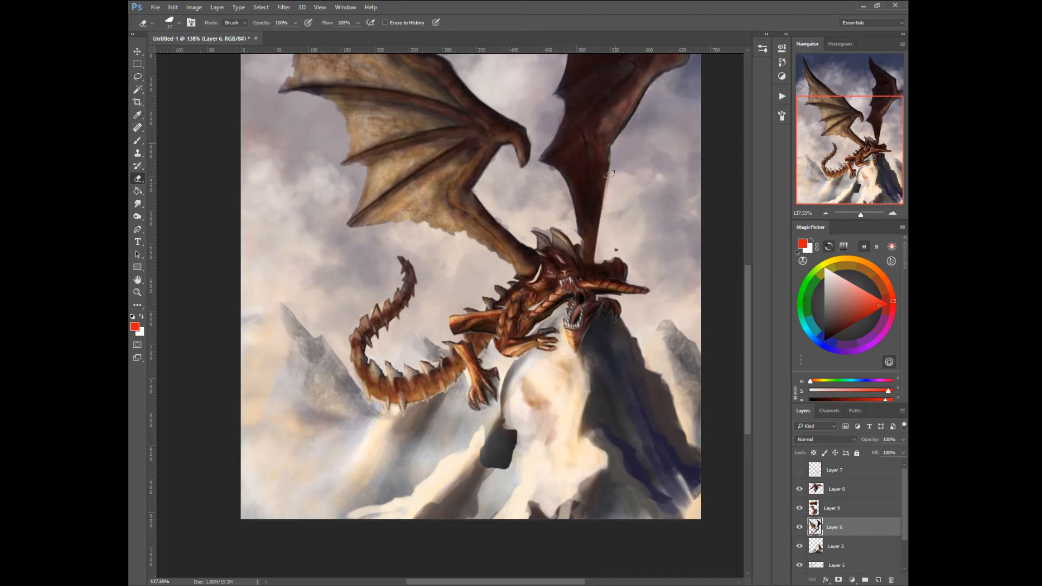
Step: Sample the wing's dark brown and paint along the dark wing's base and upper outer edge
right_click(568, 195)
click(569, 162)
alt+click(586, 184)
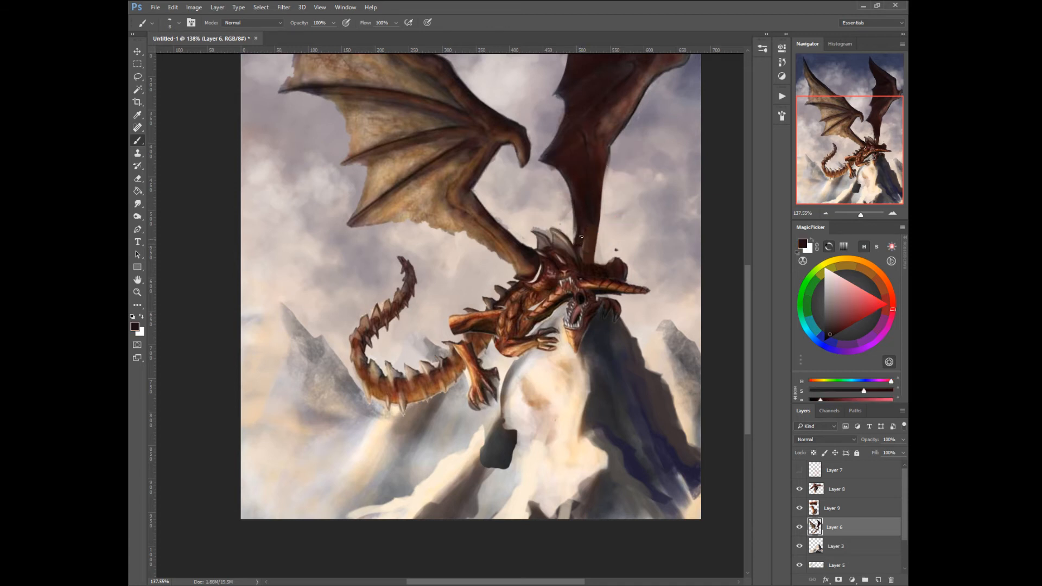
drag(584, 257, 587, 253)
drag(578, 164, 537, 302)
mouse_move(635, 192)
mouse_down()
mouse_move(642, 232)
mouse_move(647, 206)
mouse_move(635, 202)
mouse_move(651, 174)
mouse_move(648, 185)
mouse_move(594, 101)
mouse_up()
Step: Trim the outer edge of the dark wing and the leading edge of the tan wing with the Eraser
right_click(642, 178)
click(667, 163)
right_click(639, 162)
click(640, 162)
drag(631, 152, 598, 107)
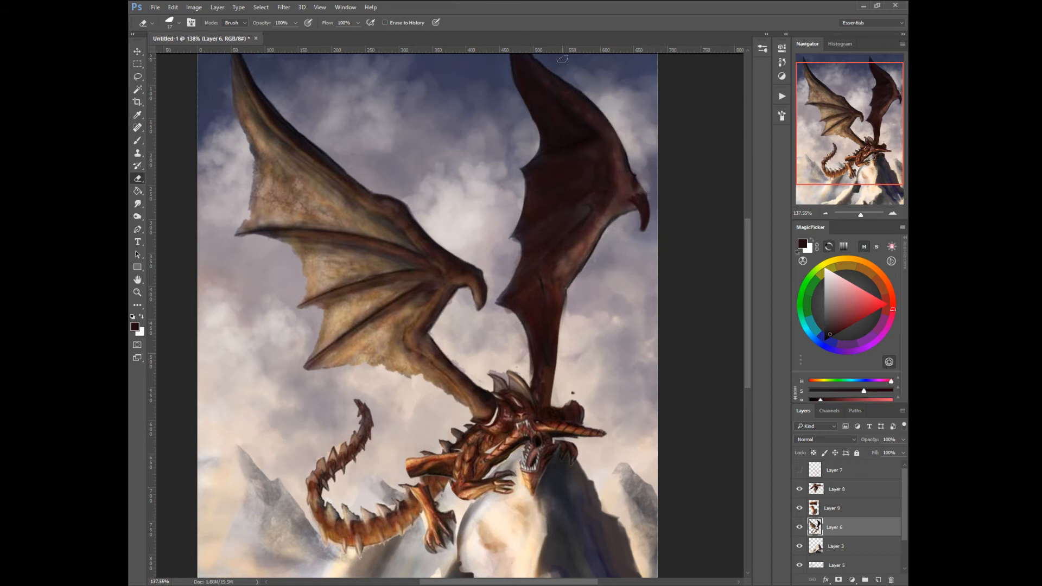
drag(426, 403, 432, 383)
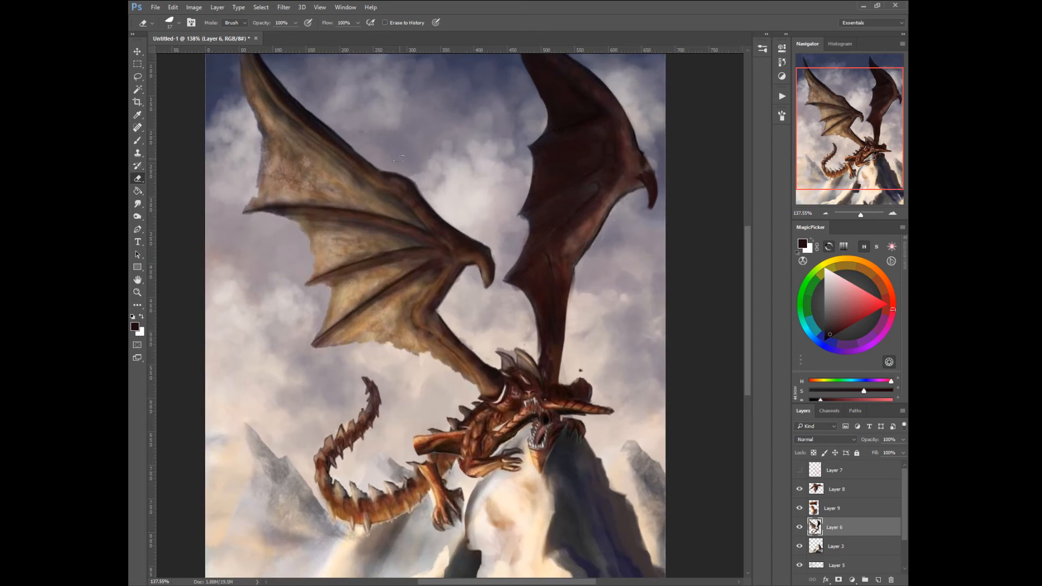
drag(450, 215, 345, 135)
drag(396, 400, 390, 268)
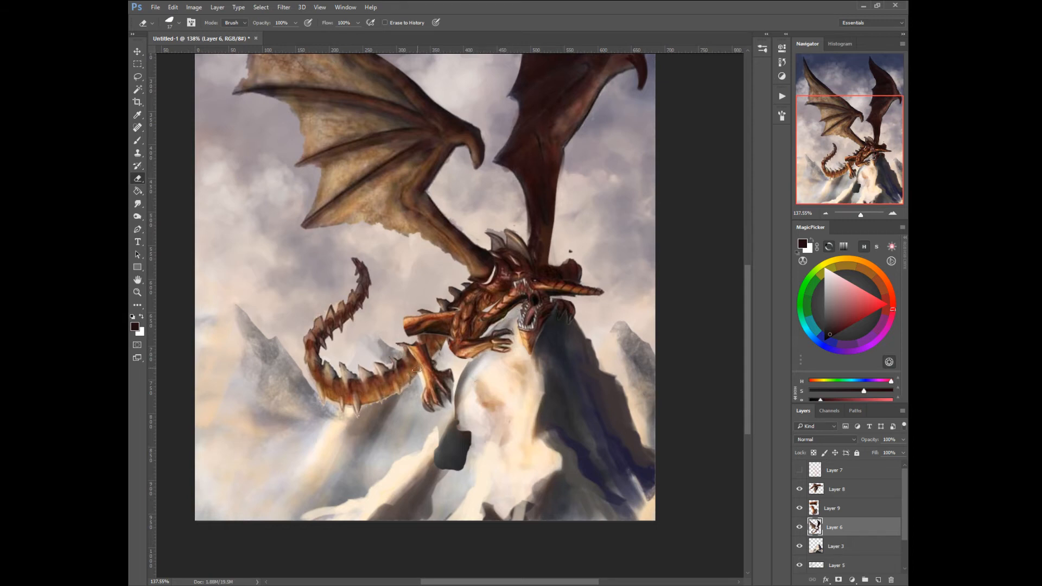
Step: Paint a dark brown bent far arm behind the head on Layer 6, using colour sampled from the shoulder
key(ctrl)
right_click(548, 272)
click(553, 237)
key(alt)
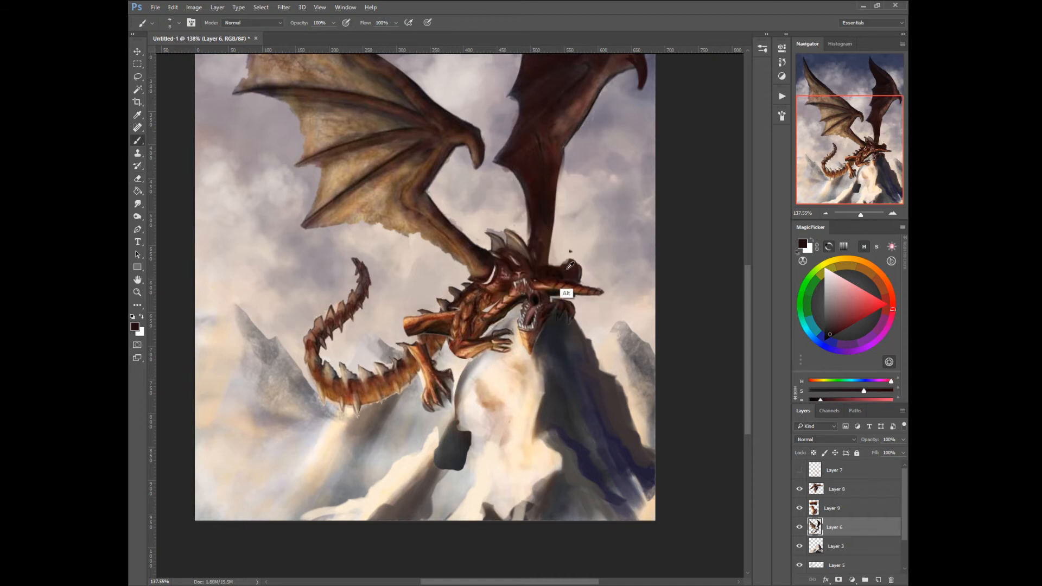
alt+click(572, 271)
mouse_move(576, 274)
mouse_down()
mouse_move(565, 241)
mouse_move(577, 254)
mouse_move(541, 260)
mouse_move(584, 252)
mouse_move(565, 297)
mouse_up()
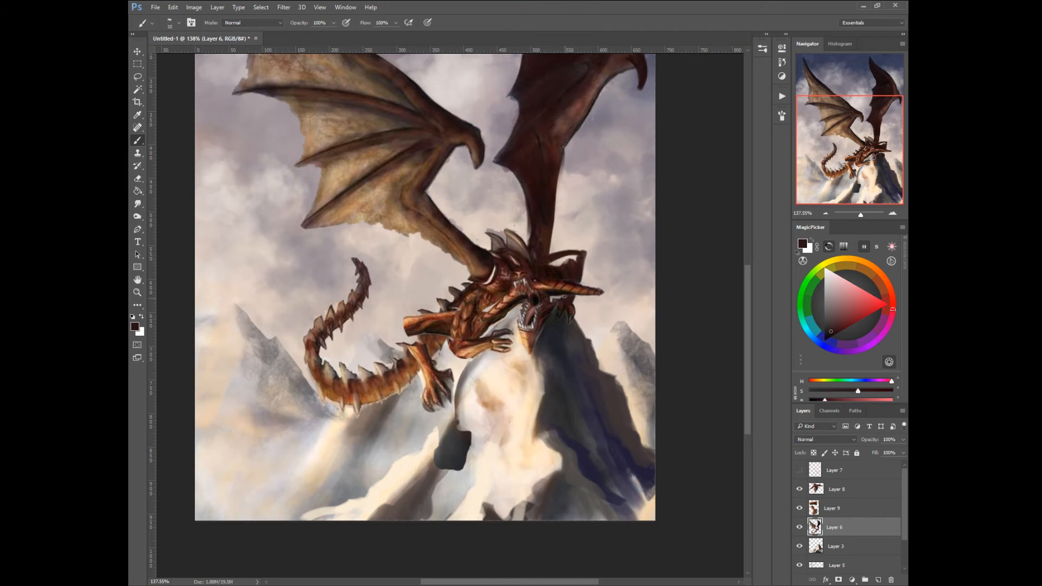
drag(578, 255, 552, 263)
Step: Erase the gap between the far arm and the horn, and shift the head on Layer 8 slightly toward the body
right_click(558, 265)
click(580, 247)
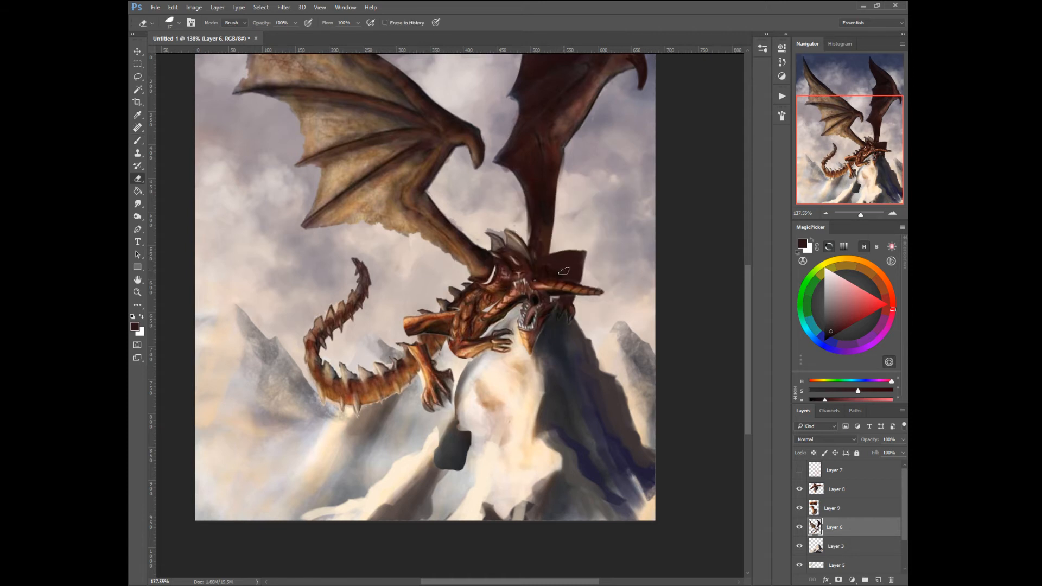
mouse_move(563, 271)
mouse_down()
mouse_move(544, 259)
mouse_move(558, 286)
mouse_move(529, 316)
mouse_up()
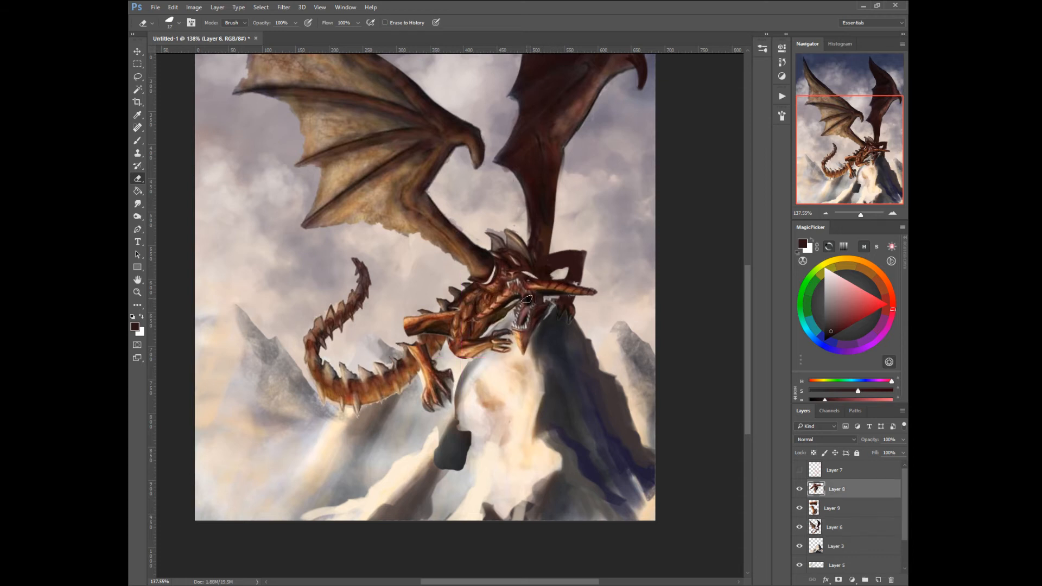
Step: Sample dark browns around the head and repaint the far arm and its shoulder on Layer 6, joining them to the wing base
right_click(525, 300)
click(521, 282)
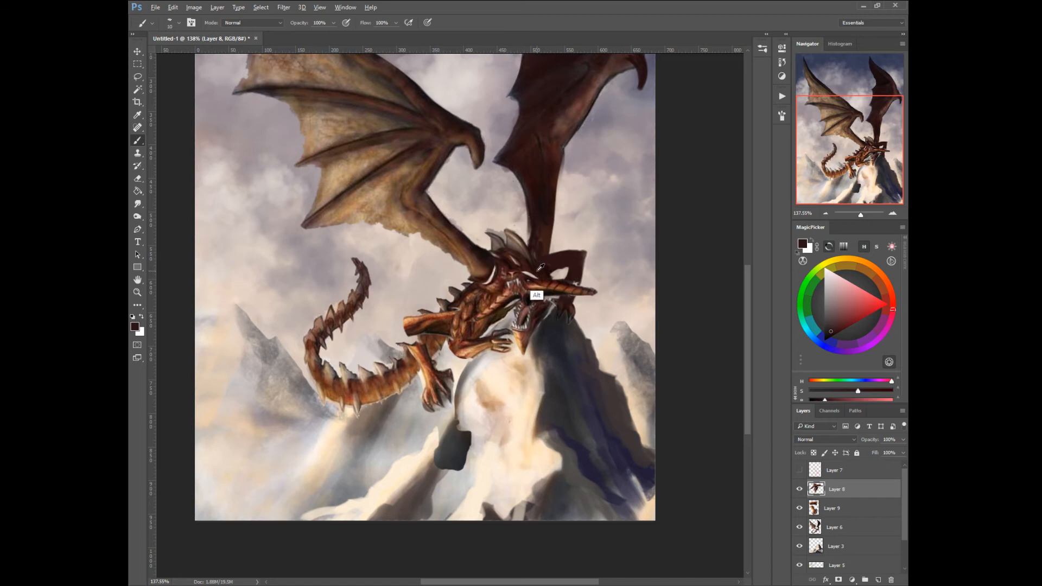
alt+click(537, 271)
ctrl+click(537, 271)
alt+click(532, 267)
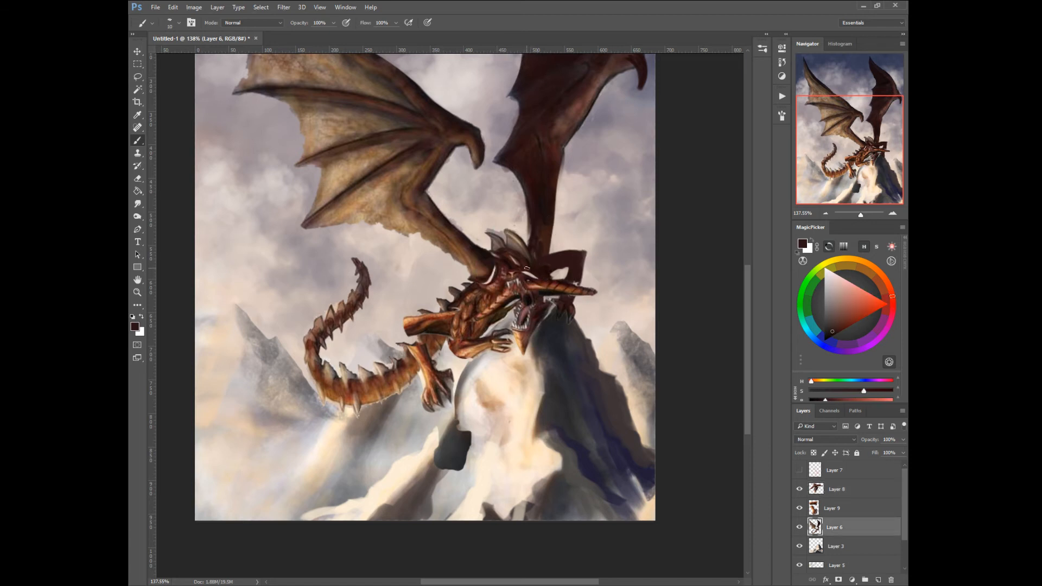
alt+click(551, 317)
alt+click(572, 295)
mouse_move(585, 263)
mouse_down()
mouse_move(575, 244)
mouse_move(539, 254)
mouse_up()
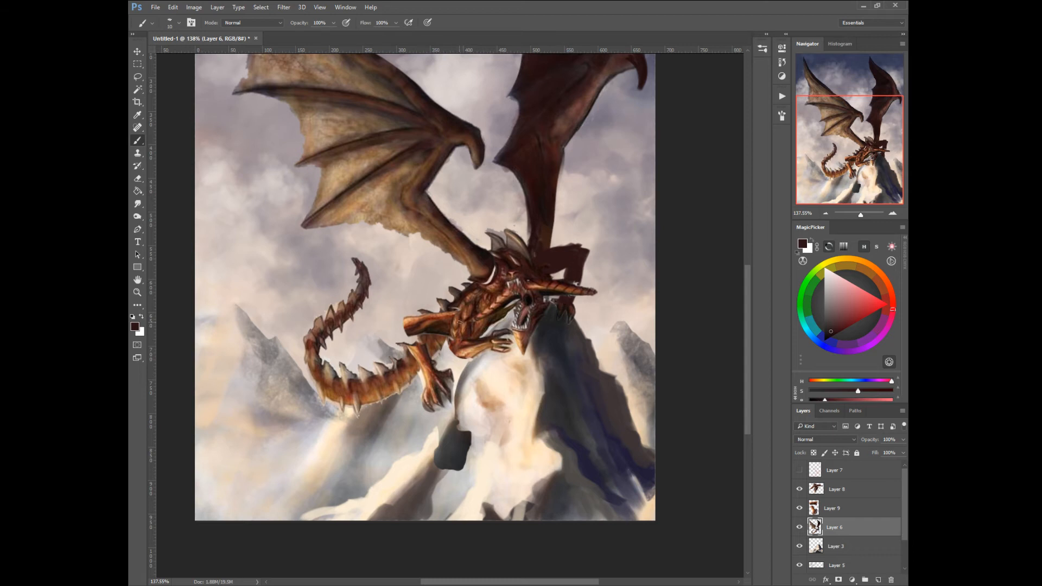
Step: Brush light orange highlights over the near upper arm on Layer 6, using a colour sampled from the body
alt+click(411, 324)
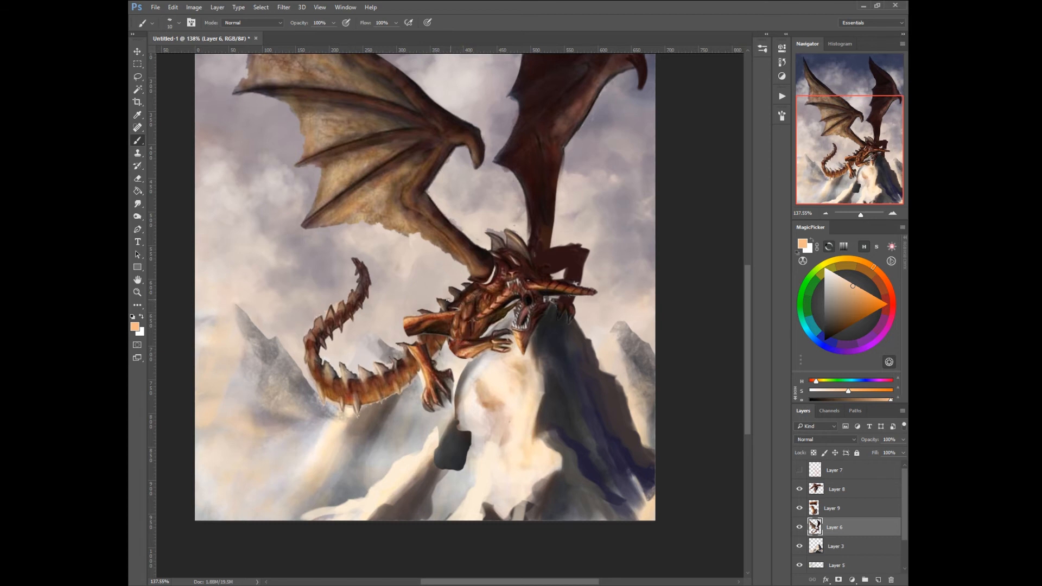
mouse_move(474, 294)
mouse_down()
mouse_move(456, 324)
mouse_move(457, 353)
mouse_move(456, 338)
mouse_up()
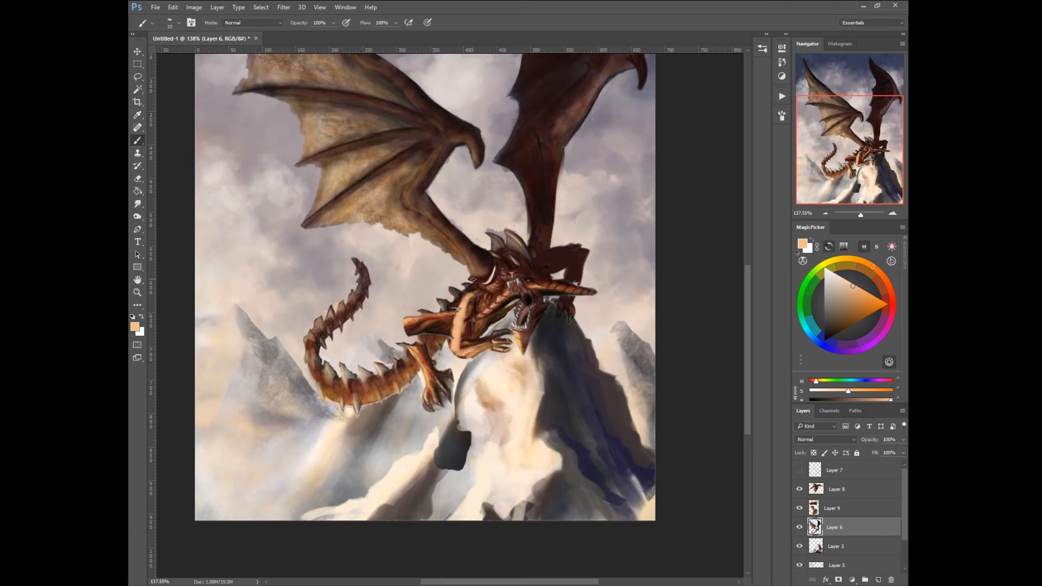
drag(477, 288, 459, 335)
Step: Erase the old lower hind leg and foot on Layer 9 and shift the remaining thigh slightly up toward the tail side
key(alt+bracketright)
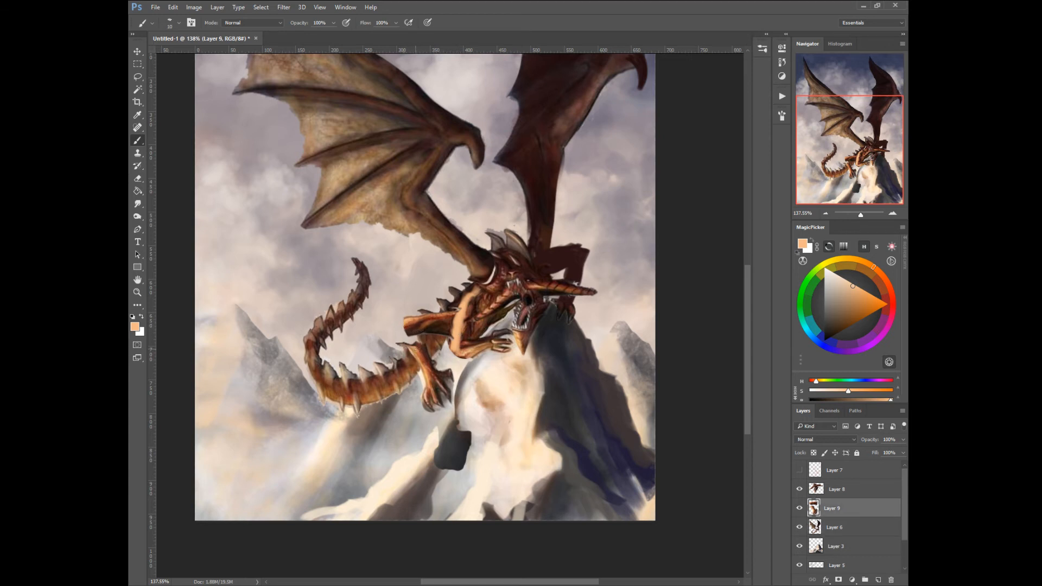
drag(433, 371, 428, 386)
right_click(431, 385)
click(446, 365)
key(bracketright)
key(bracketright)
drag(444, 370, 423, 411)
right_click(425, 386)
click(425, 341)
drag(439, 326, 431, 321)
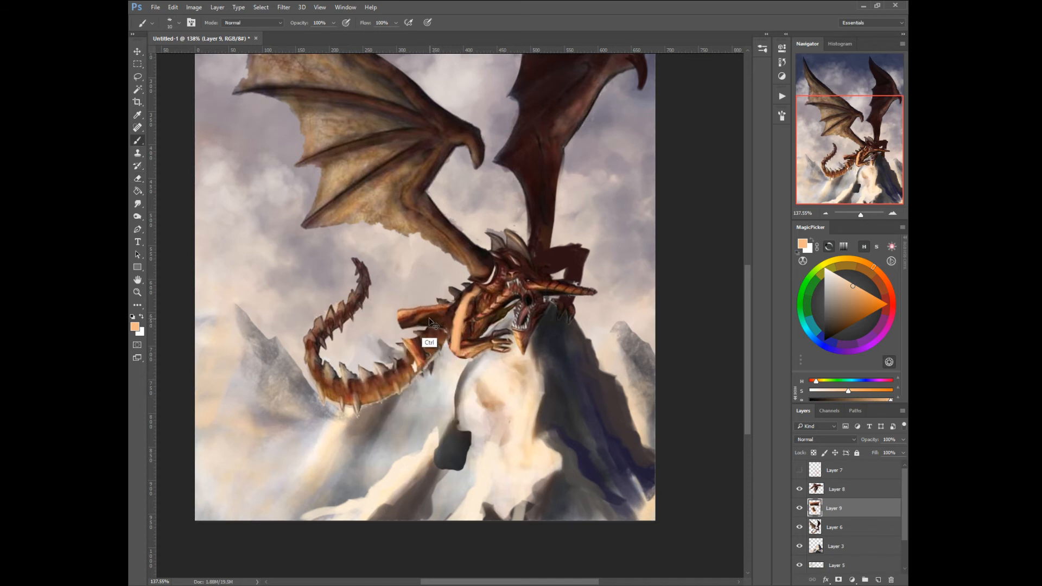
Step: Paint a new bent hind leg with an orange knee and shin and a dark clawed foot on Layer 9
right_click(422, 349)
click(393, 318)
click(396, 325)
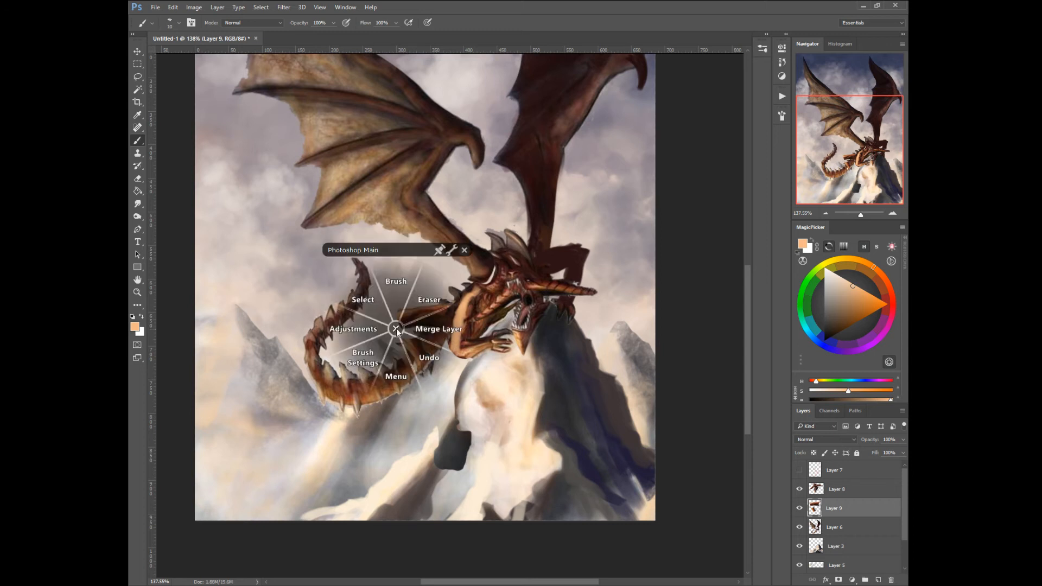
click(396, 329)
key(d)
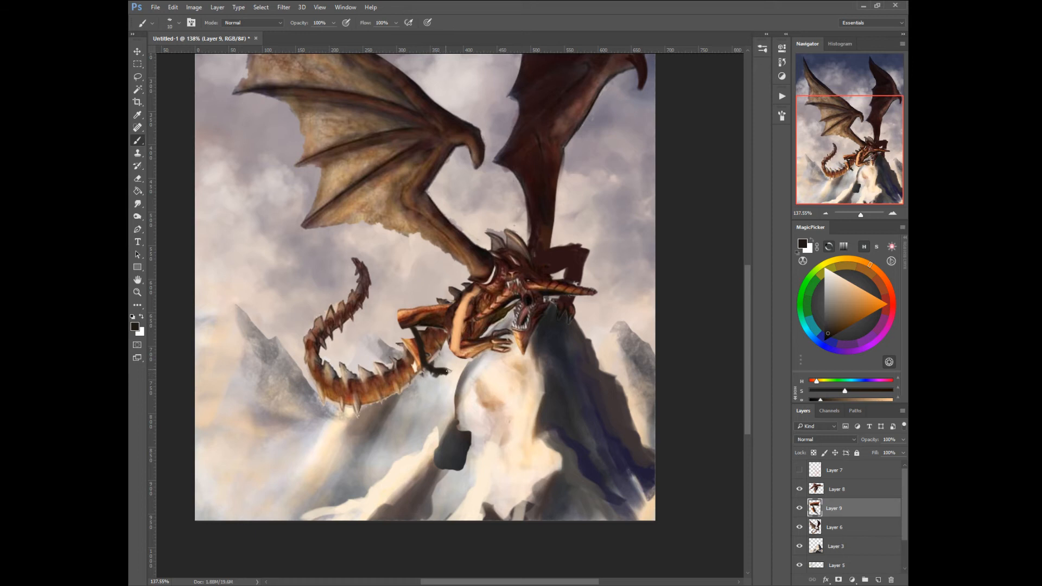
mouse_move(432, 388)
mouse_down()
mouse_move(414, 405)
mouse_move(422, 386)
mouse_move(389, 322)
mouse_move(406, 348)
mouse_move(399, 306)
mouse_move(444, 304)
mouse_move(413, 305)
mouse_move(417, 334)
mouse_move(398, 327)
mouse_move(404, 309)
mouse_move(395, 315)
mouse_move(421, 371)
mouse_move(390, 320)
mouse_move(416, 356)
mouse_move(403, 320)
mouse_move(430, 371)
mouse_up()
alt+click(402, 312)
alt+click(411, 313)
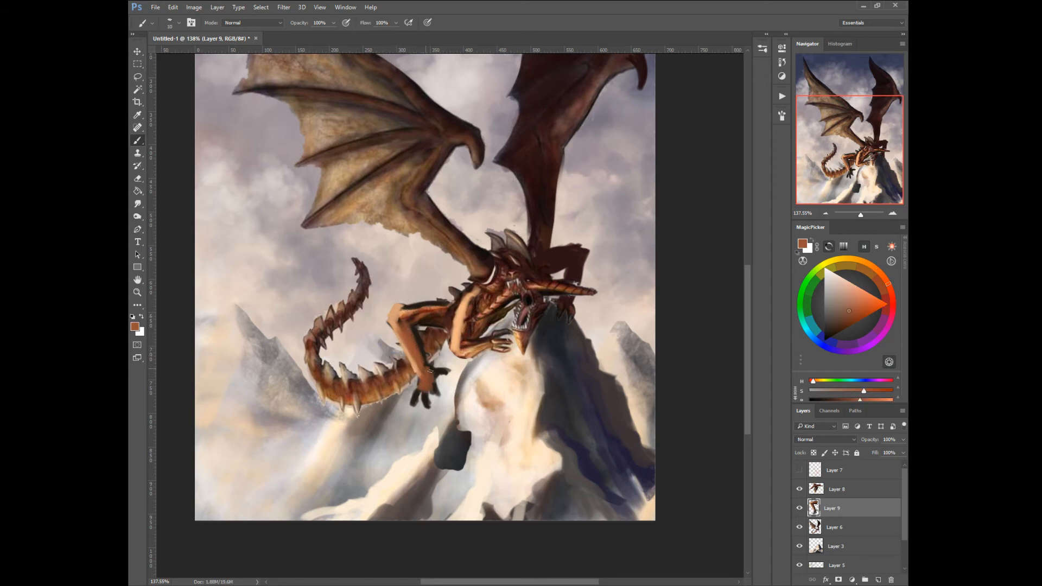
Step: Sample orange-brown tones and repaint the thigh and the back of the hind foot with lighter strokes
key(alt)
alt+click(432, 305)
mouse_move(414, 308)
mouse_down()
mouse_move(446, 305)
mouse_move(457, 334)
mouse_move(462, 324)
mouse_up()
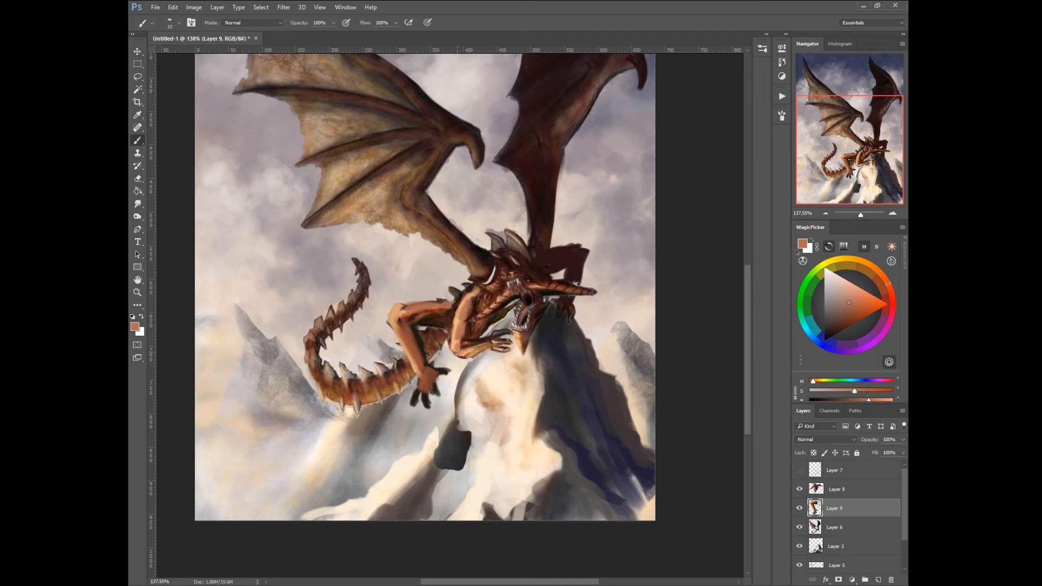
Step: Rework the near arm on Layer 9 with sampled dark and light orange tones, defining the shoulder, elbow and forearm
alt+click(459, 354)
alt+click(466, 291)
mouse_move(464, 297)
mouse_down()
mouse_move(455, 319)
mouse_move(474, 306)
mouse_move(465, 342)
mouse_up()
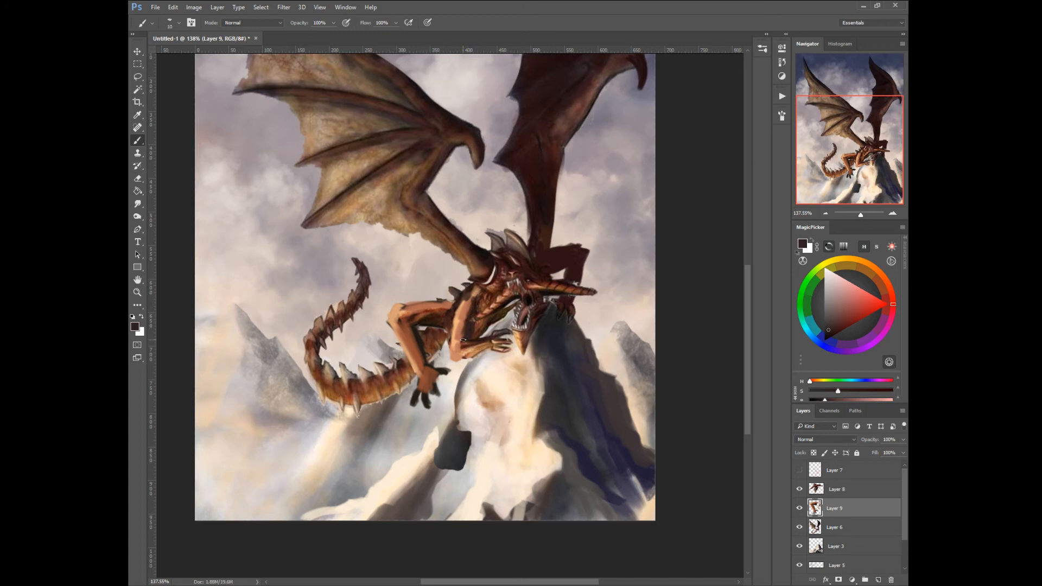
alt+click(463, 341)
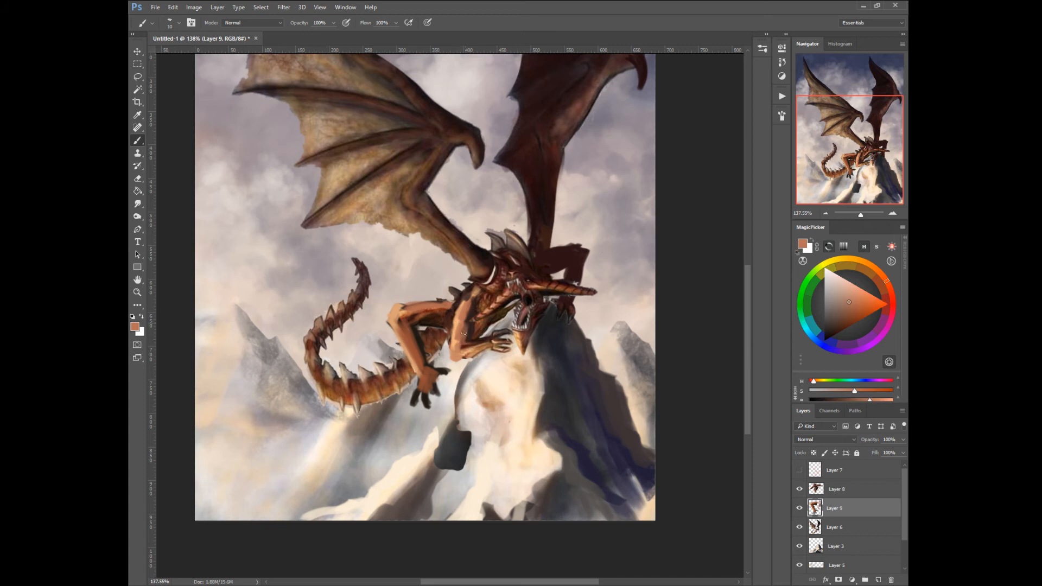
drag(460, 315, 473, 302)
Step: Cover the pale gap between the neck and the tan wing base on Layer 6 with sampled dark browns
alt+click(490, 266)
drag(492, 263, 490, 254)
ctrl+click(493, 265)
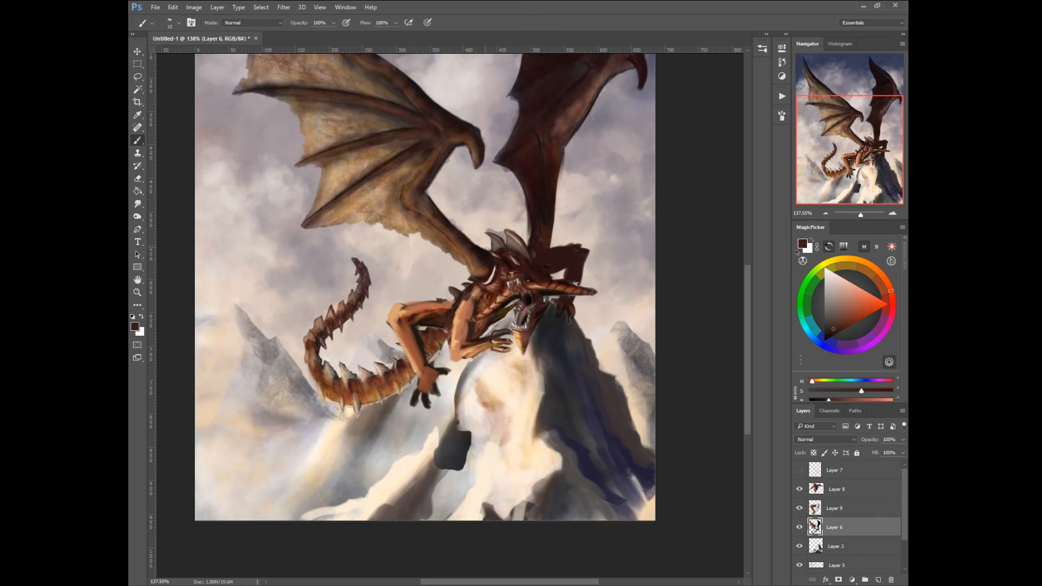
alt+click(491, 261)
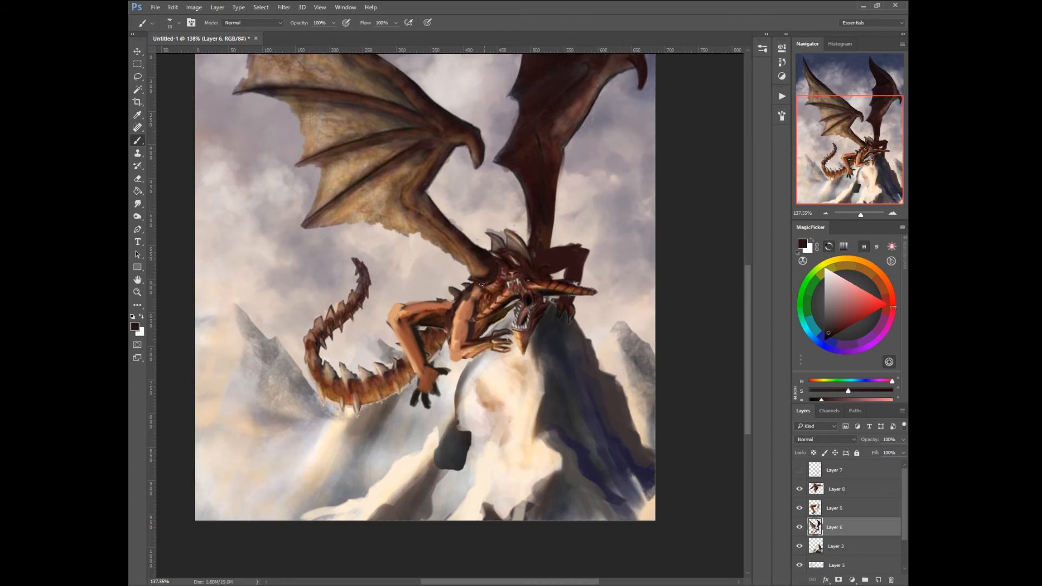
alt+click(477, 272)
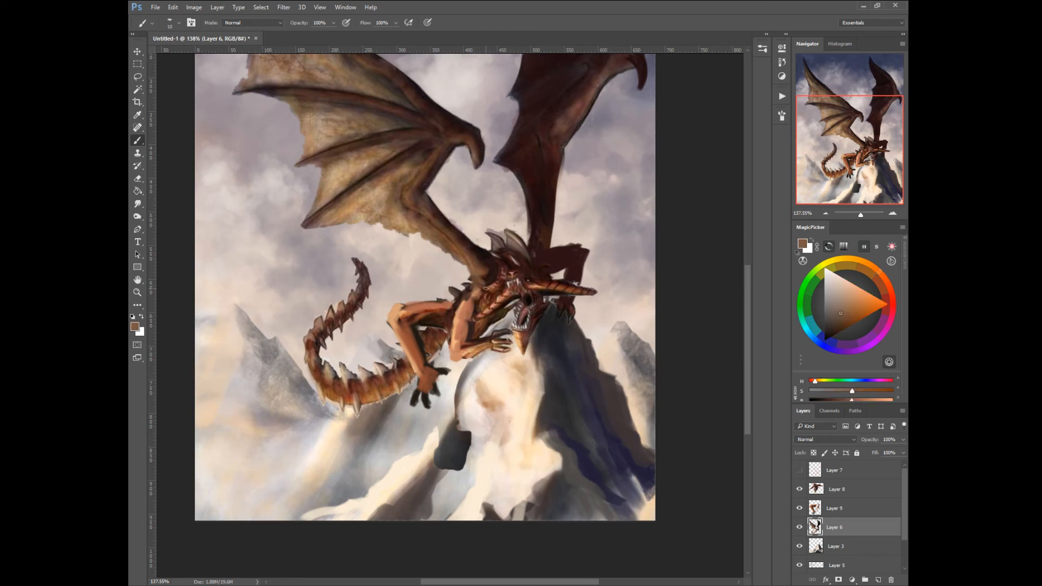
Step: Paint a light tan horn from the near side of the head toward the arm on Layer 8
alt+click(454, 324)
ctrl+click(505, 301)
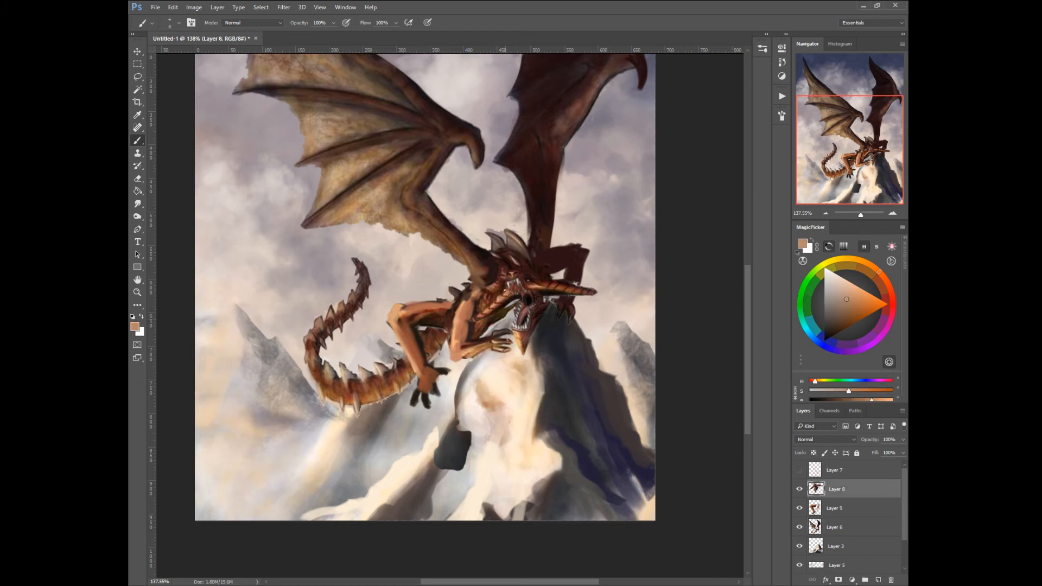
drag(499, 298, 464, 318)
click(846, 286)
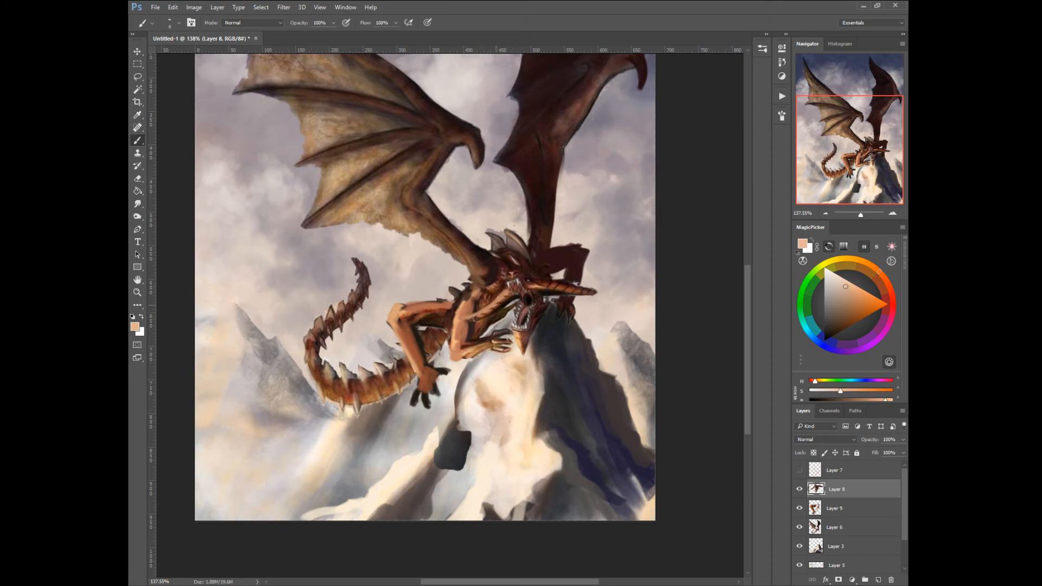
drag(505, 291, 463, 319)
Step: Lengthen the chin into a sharp spike with a light near edge and a dark red-brown far side
drag(519, 345, 523, 358)
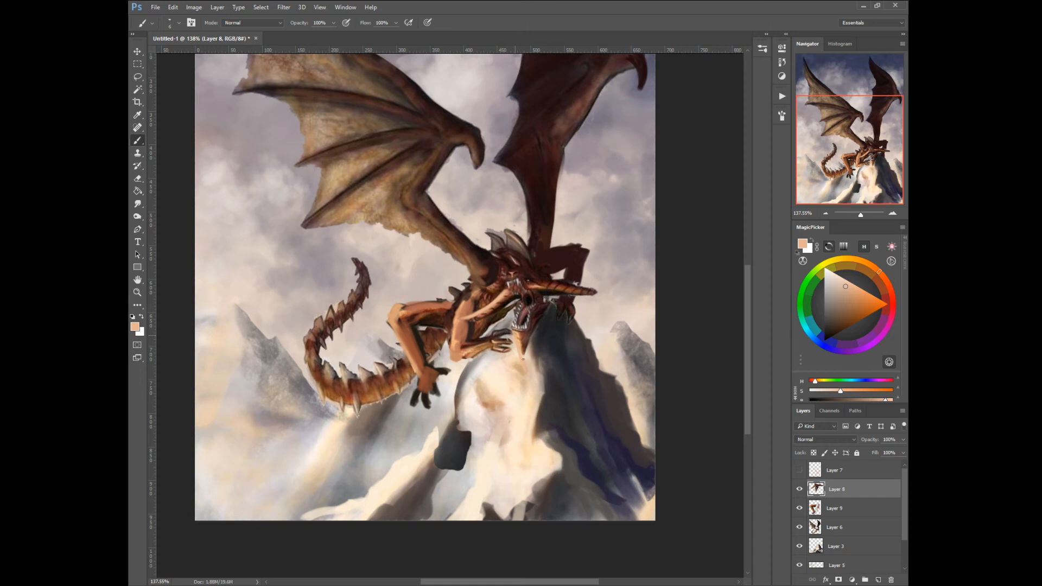
alt+click(533, 324)
drag(530, 334, 525, 373)
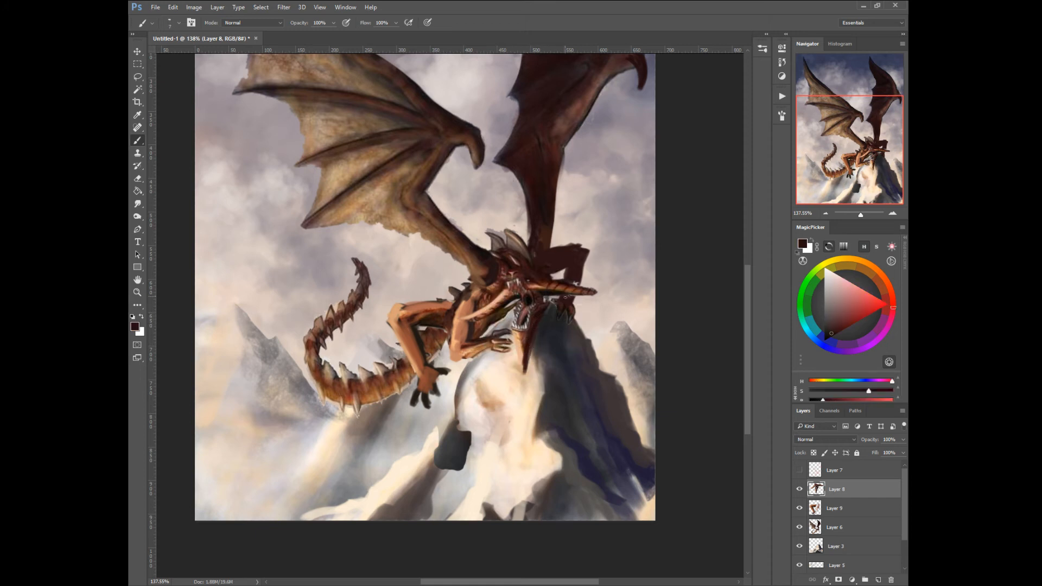
Step: Extend the far horn into a dark, upward-curving point and trim its shape with the Eraser
mouse_move(563, 292)
mouse_down()
mouse_move(604, 288)
mouse_move(622, 272)
mouse_move(598, 304)
mouse_move(608, 301)
mouse_move(597, 299)
mouse_up()
right_click(597, 295)
click(630, 267)
key(bracketleft)
key(bracketleft)
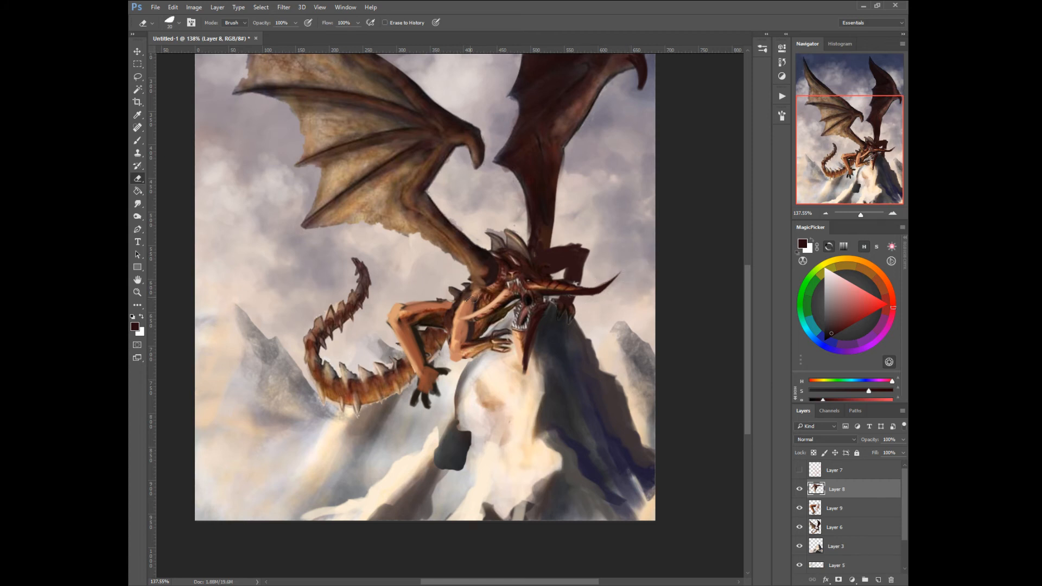
Step: Lengthen the near horn across the arm with the Brush, adding sampled light tan and dark shading
right_click(497, 305)
click(498, 260)
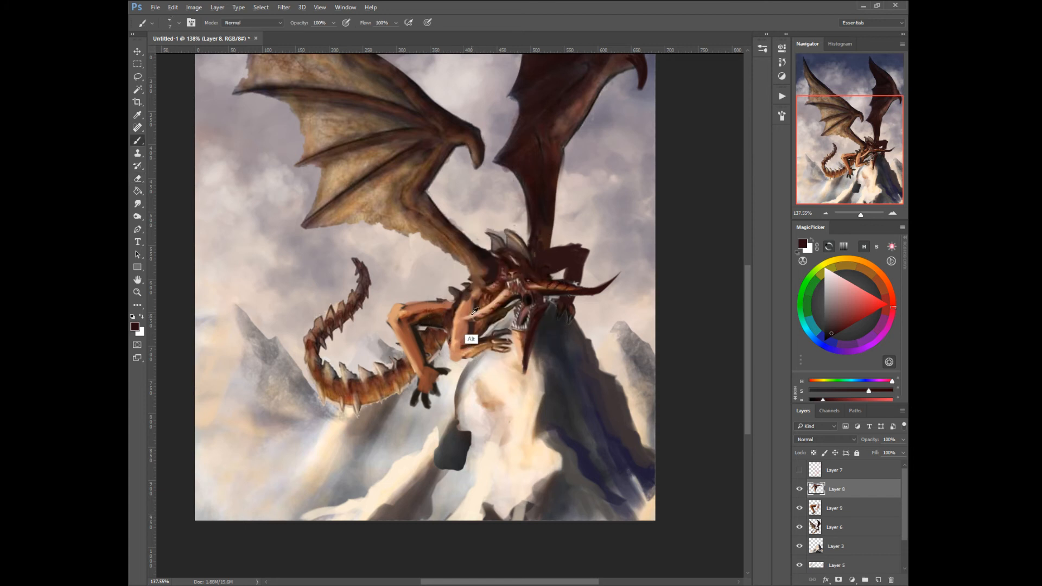
alt+click(471, 313)
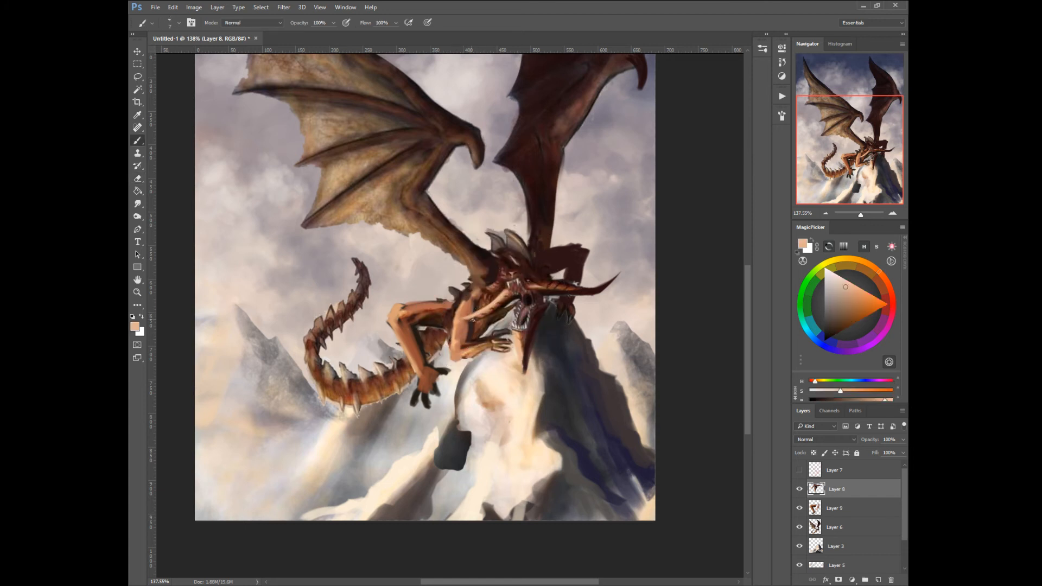
alt+click(495, 307)
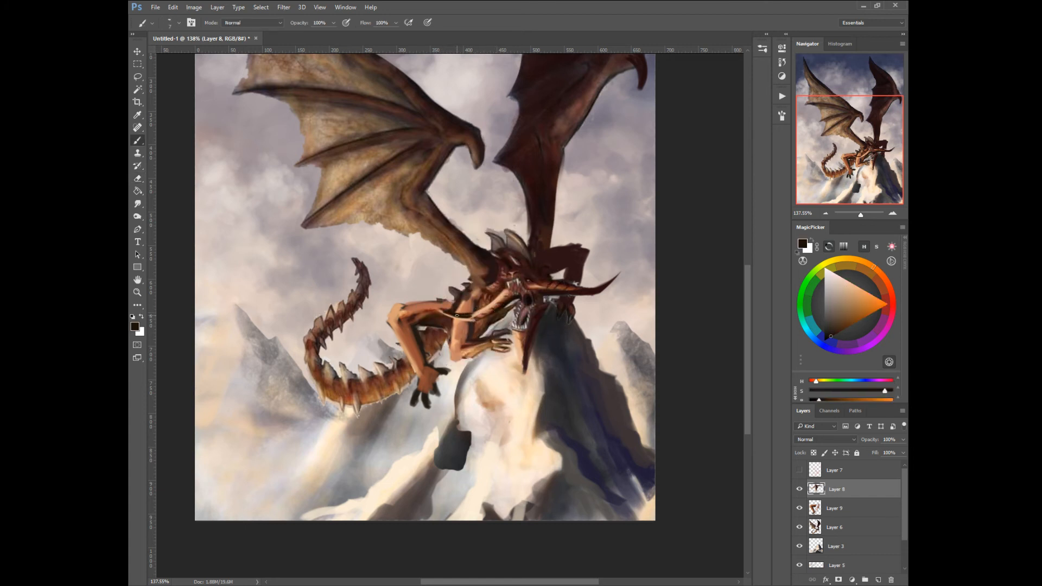
alt+click(479, 311)
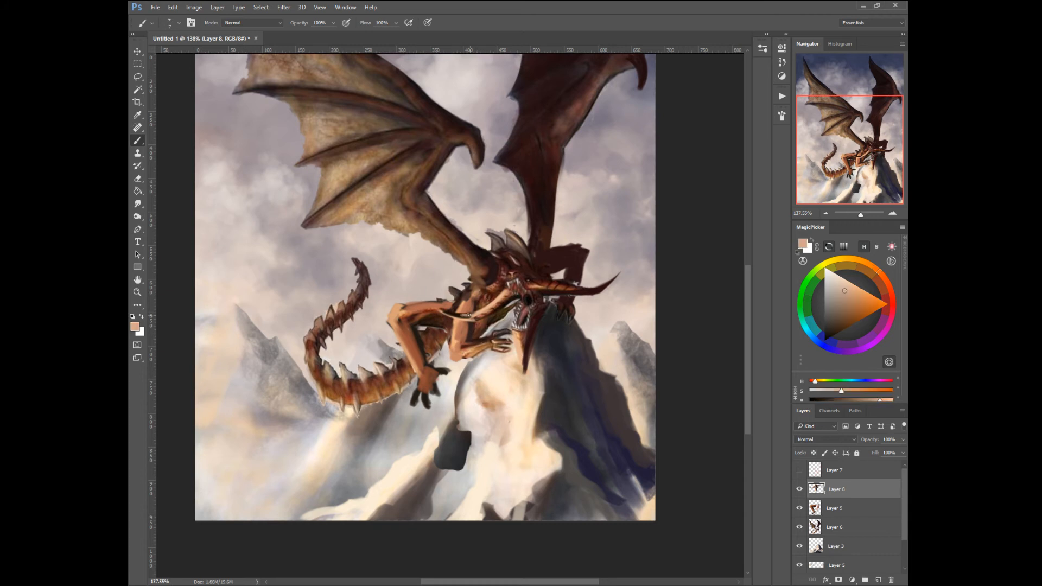
alt+click(509, 291)
drag(473, 320, 452, 316)
Step: Sample a light tan and dab a pale eye on the head beside the base of the far horn
scroll(507, 285, up, 4)
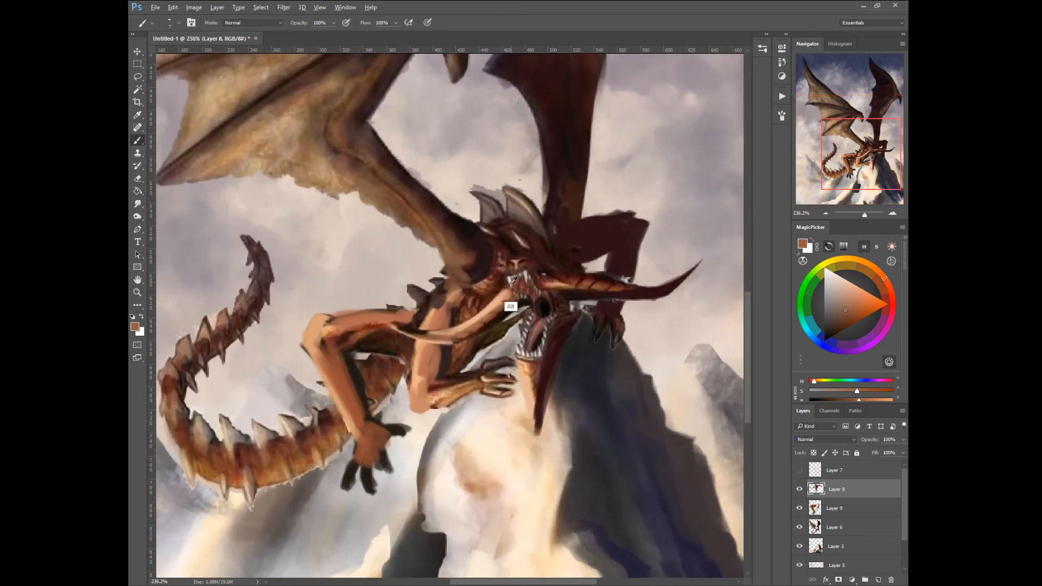
alt+click(503, 316)
drag(543, 274, 548, 273)
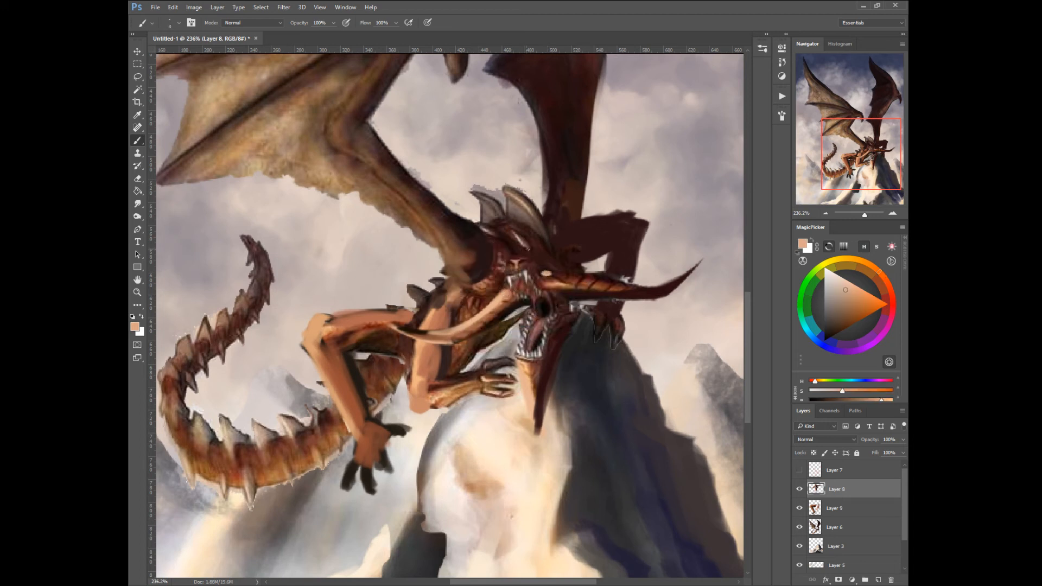
alt+click(543, 267)
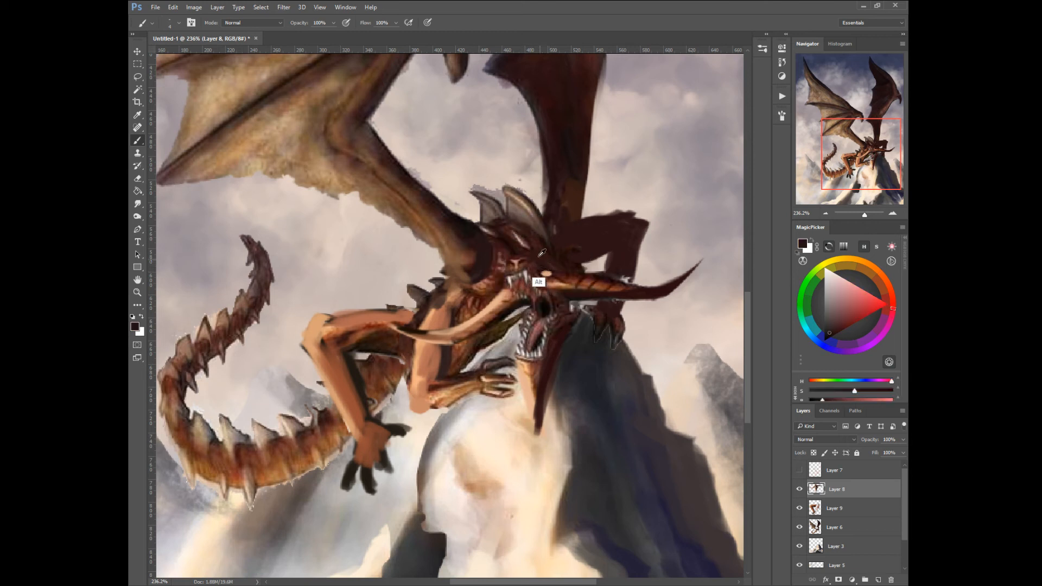
Step: Paint a light tan horn rising from the snout and sharpen its edge with a sampled dark colour
alt+click(464, 324)
mouse_move(509, 255)
mouse_down()
mouse_move(510, 275)
mouse_move(529, 219)
mouse_move(513, 255)
mouse_up()
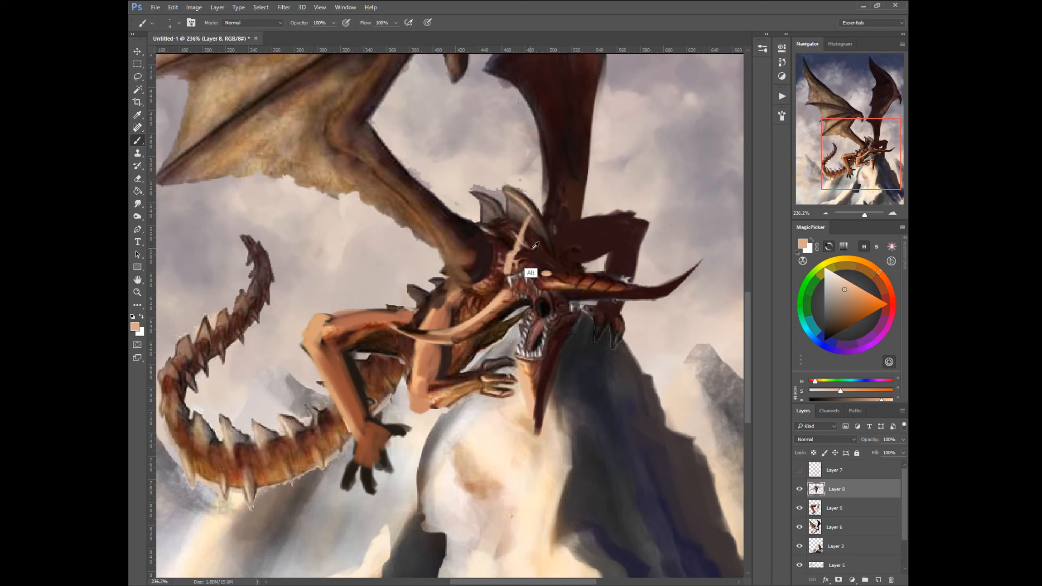
alt+click(546, 310)
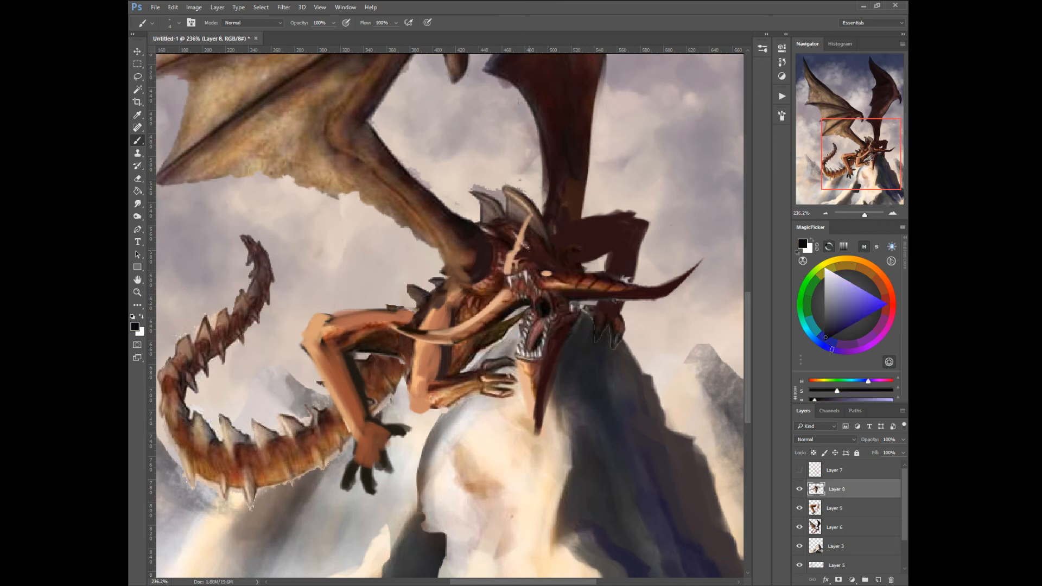
mouse_move(526, 248)
mouse_down()
mouse_move(529, 216)
mouse_move(519, 255)
mouse_up()
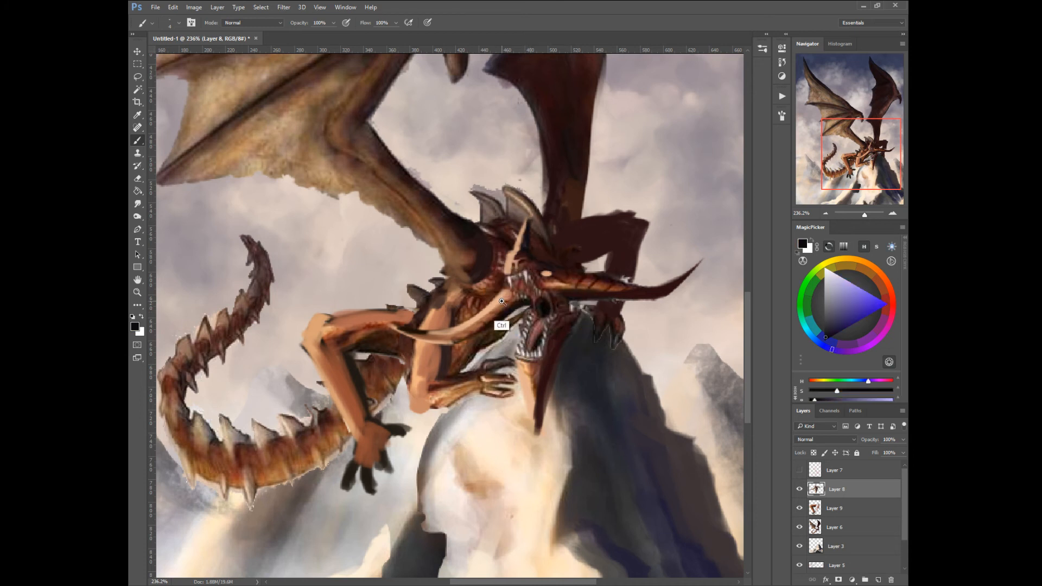
Step: Enlarge the brush and paint sampled light orange strokes along the lower curve of the tail
drag(489, 298, 455, 287)
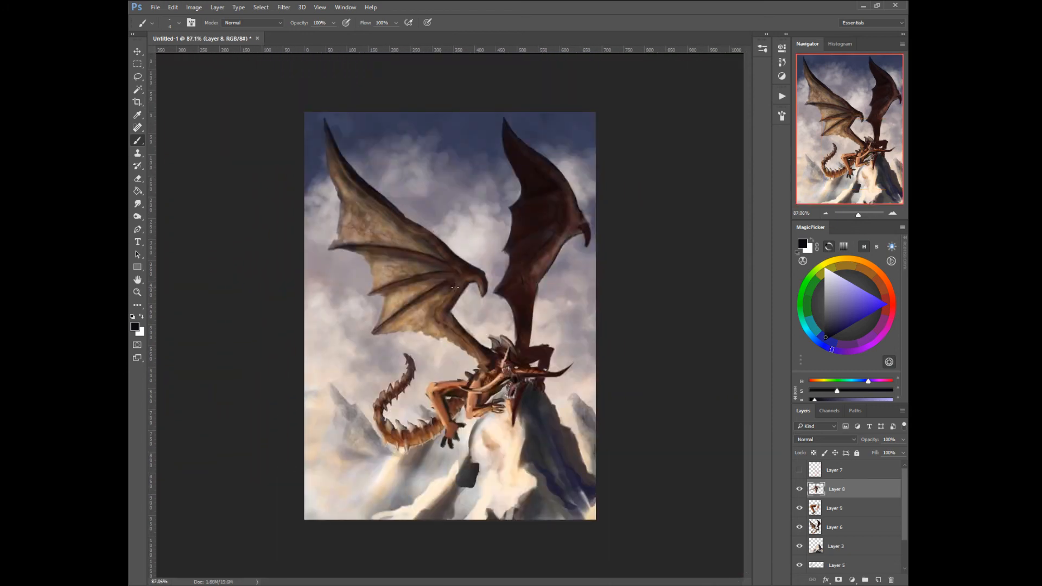
alt+click(429, 389)
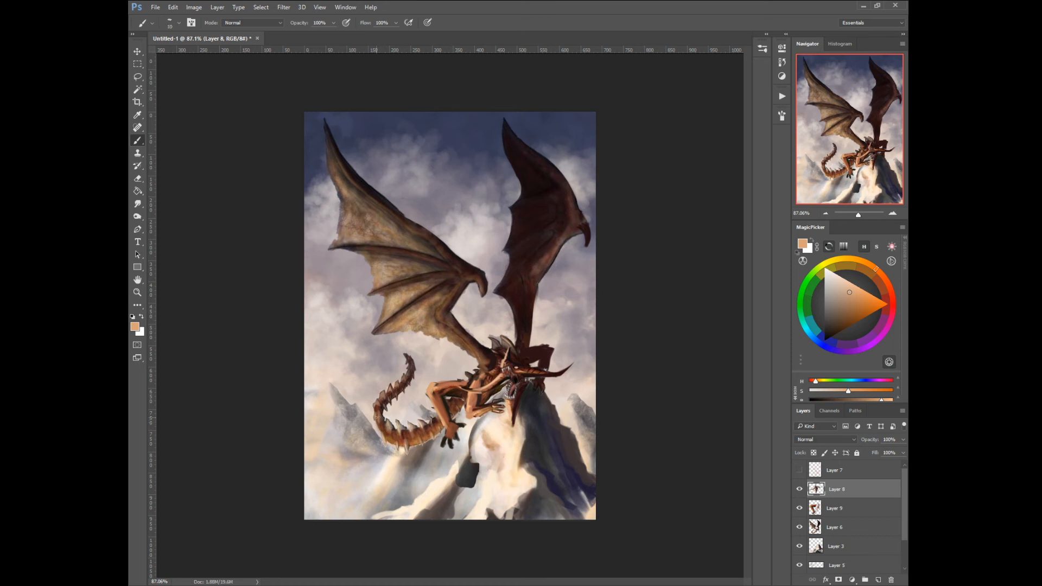
key(])
mouse_move(376, 417)
mouse_down()
mouse_move(385, 433)
mouse_move(410, 439)
mouse_up()
alt+click(396, 389)
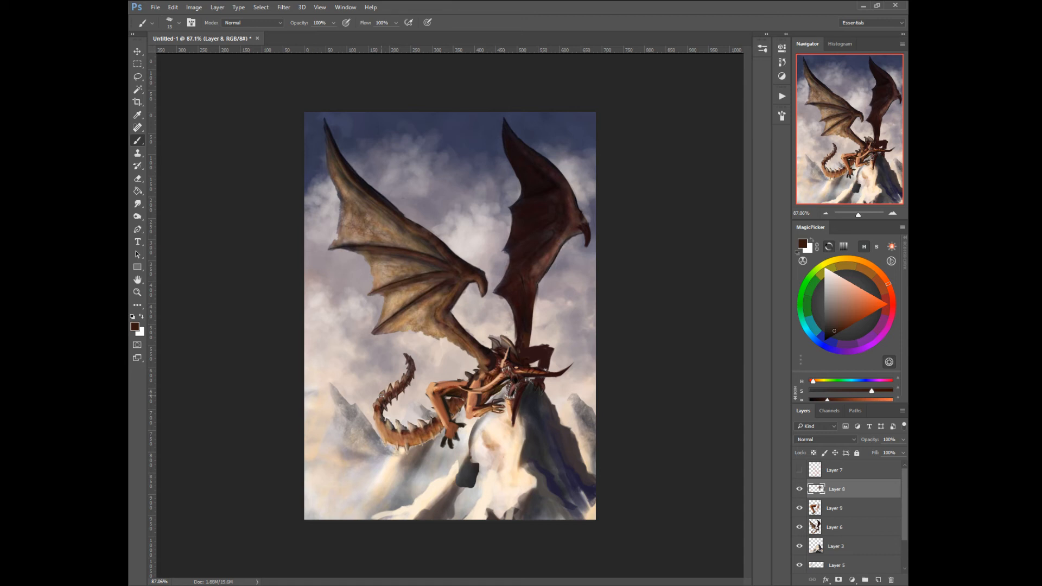
Step: Shrink the brush and refine the mouth and jaw on Layer 8 with tones sampled from the head
key(bracketleft)
key(bracketleft)
key(bracketleft)
key(bracketleft)
key(bracketleft)
alt+click(516, 378)
drag(516, 375, 517, 385)
alt+click(514, 380)
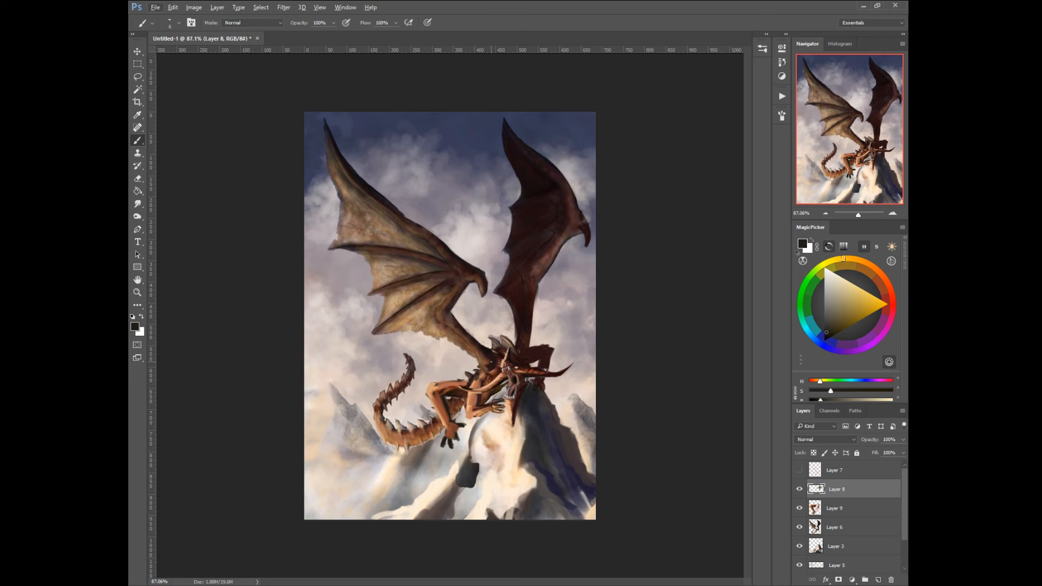
Step: Toggle Layer 8's visibility off and on to compare, and select all layers from Layer 8 down to the bottom one
key(ctrl+0)
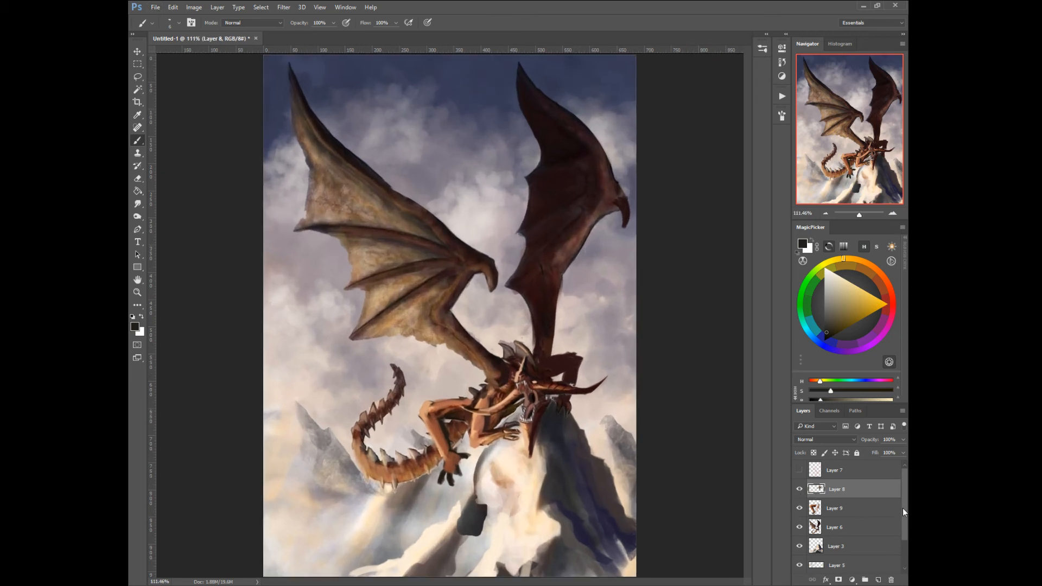
drag(904, 508, 908, 525)
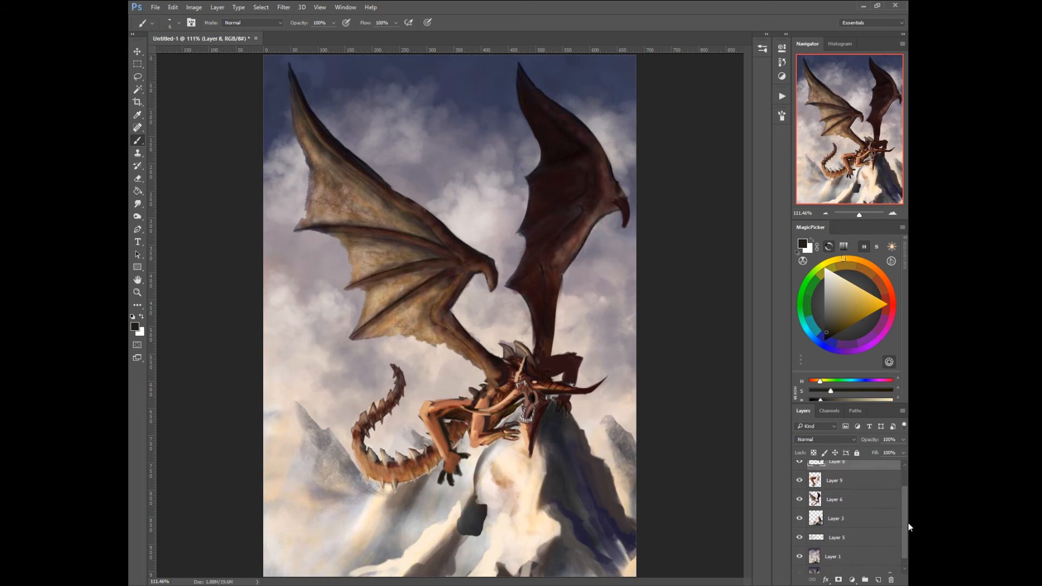
click(799, 466)
click(798, 465)
shift+click(831, 569)
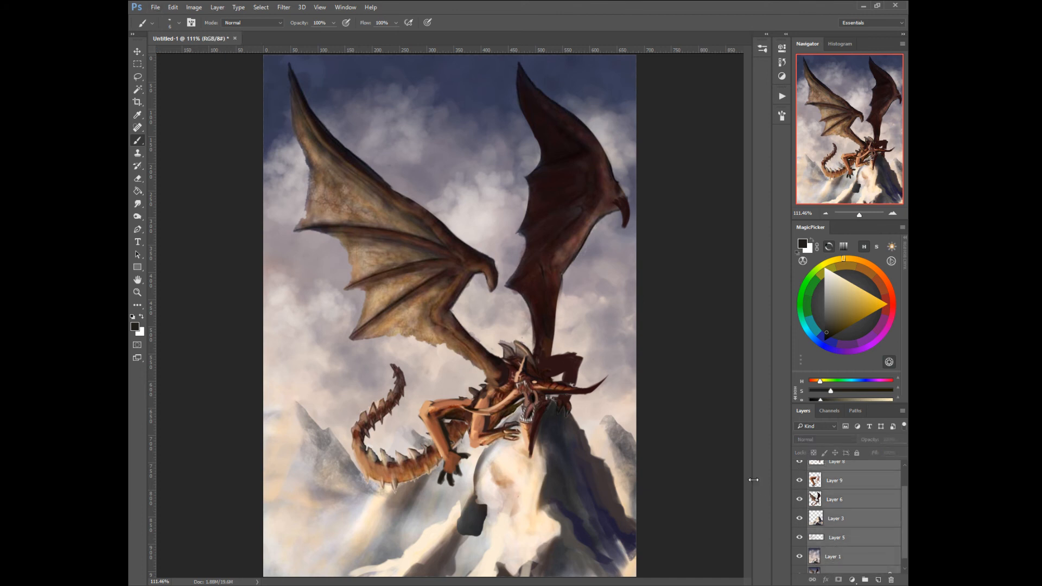
Step: Select Layer 1 up through Layer 8, excluding the Background, and merge them into a single layer
drag(900, 543, 901, 559)
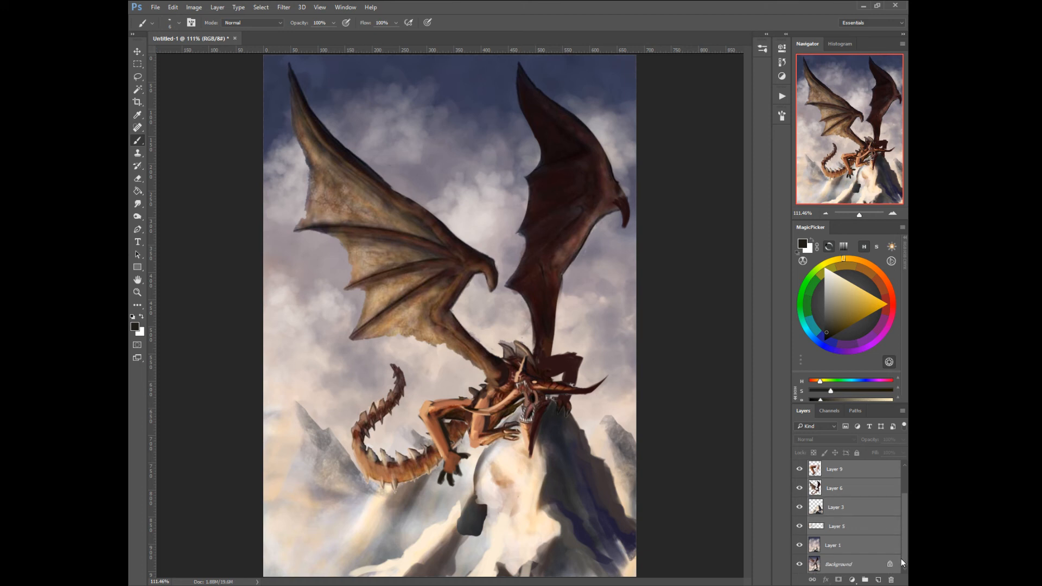
click(830, 546)
drag(907, 517, 902, 465)
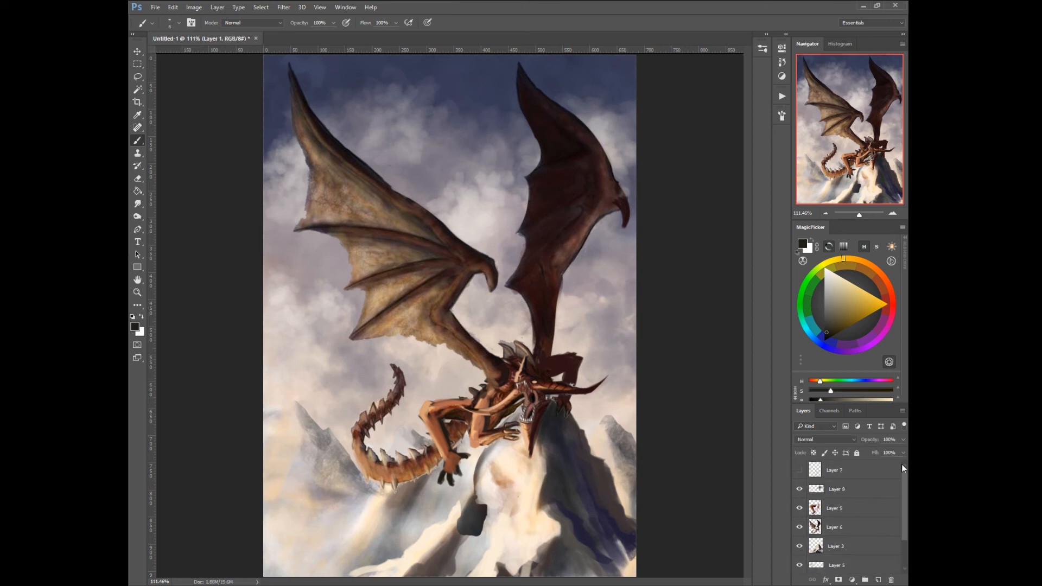
shift+click(819, 490)
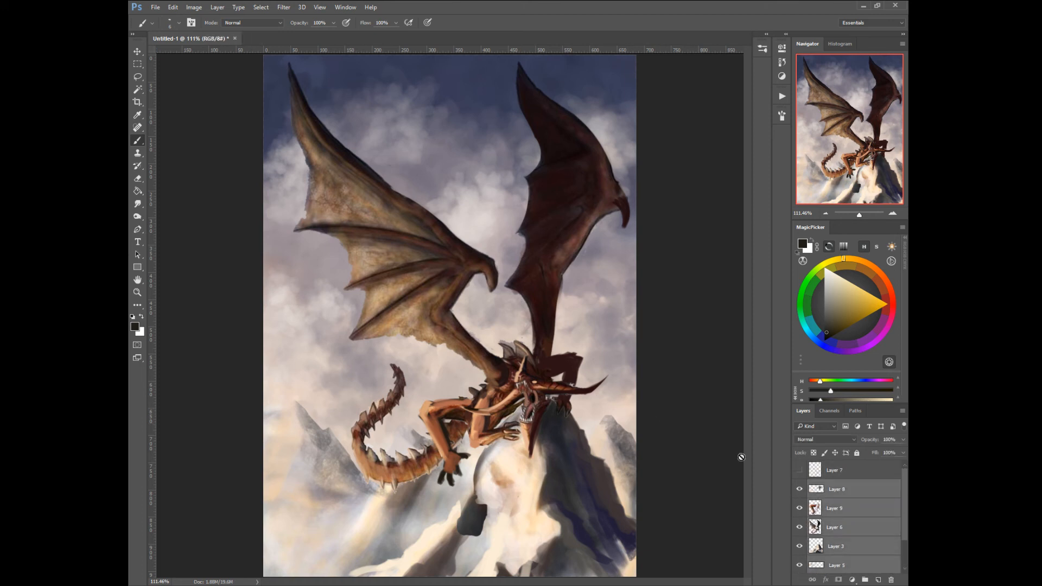
right_click(533, 388)
click(566, 390)
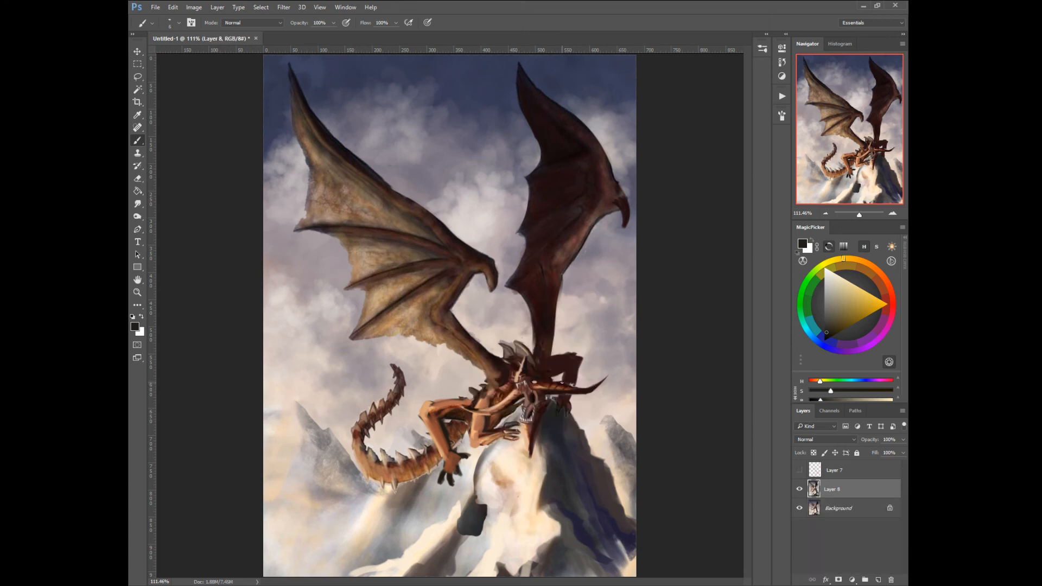
Step: Toggle the merged Layer 8's visibility off and on to compare the repaint with the original painting
click(800, 491)
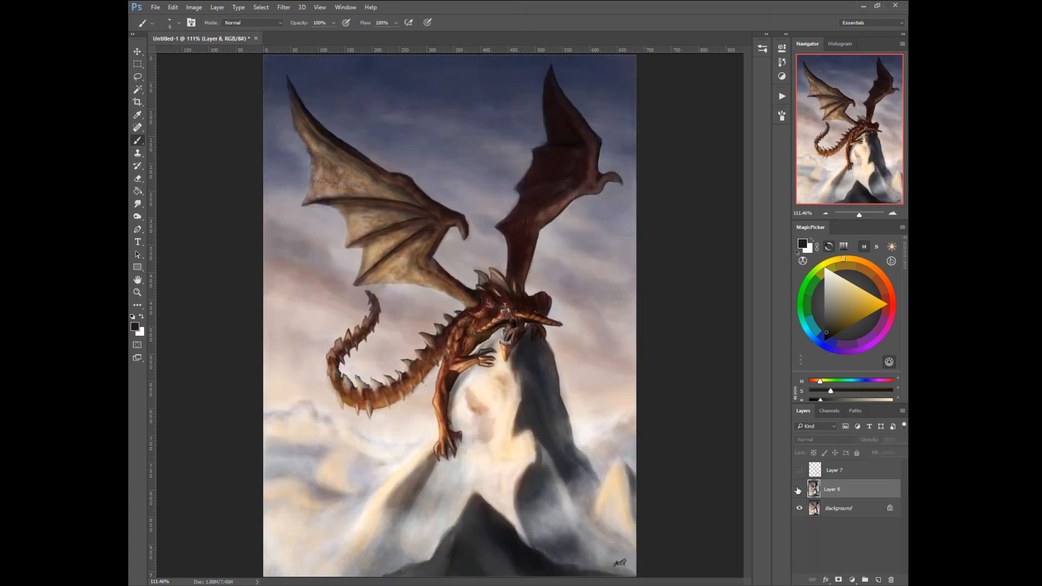
click(799, 490)
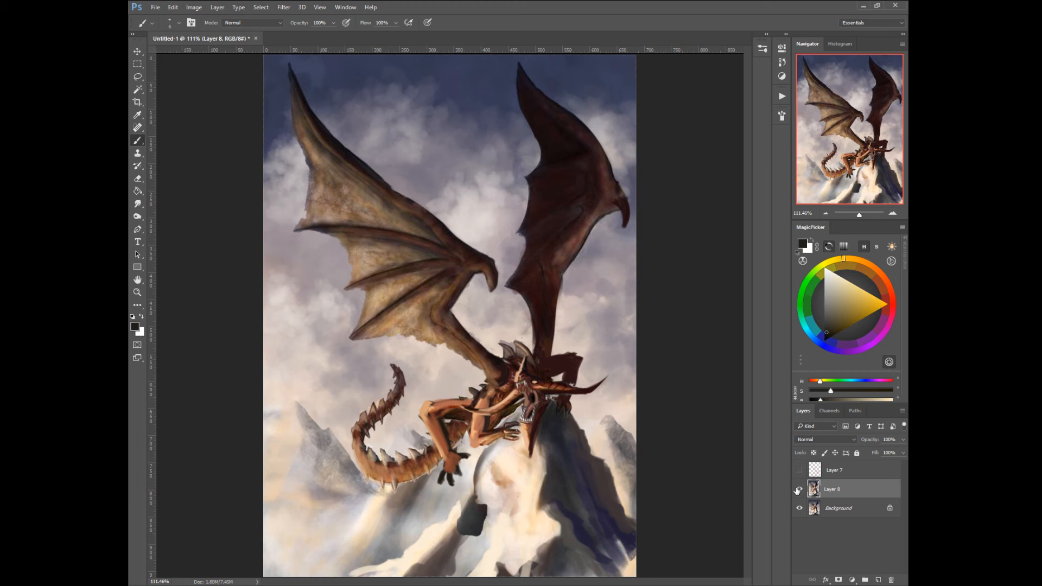
click(799, 492)
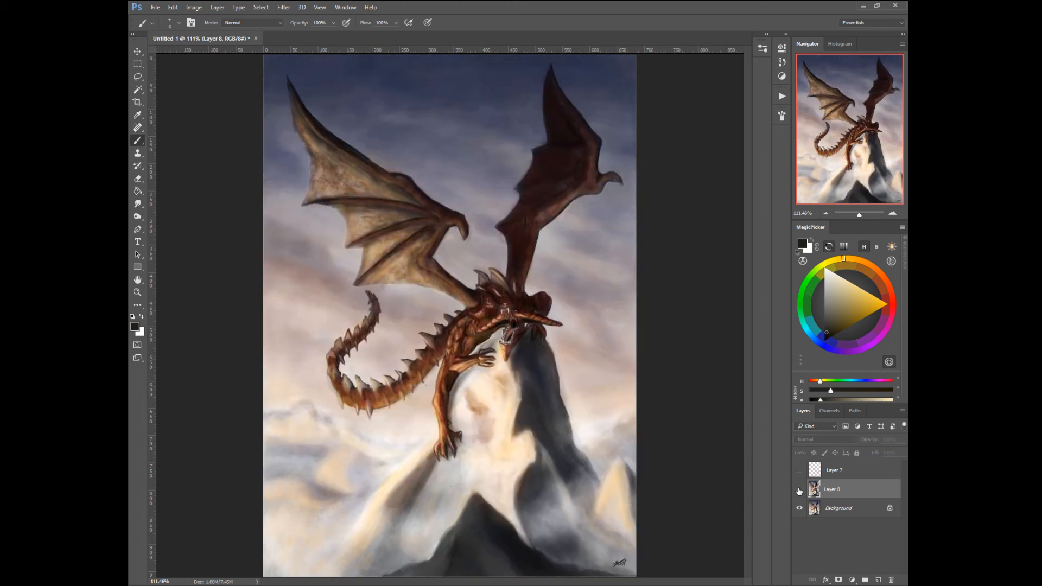
click(799, 491)
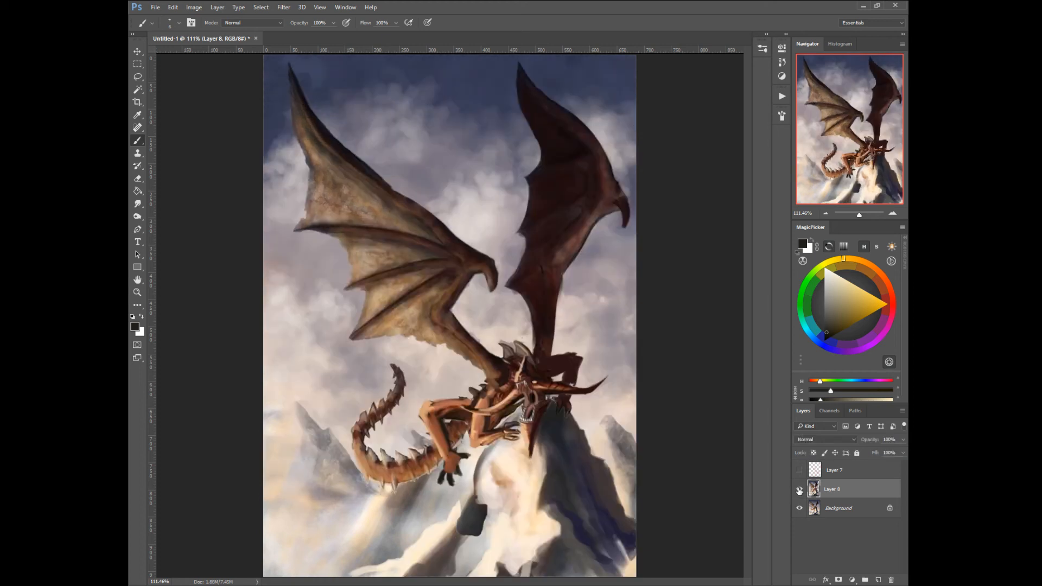
click(800, 491)
click(800, 491)
Step: Paint light orange highlights, sampled from the hind leg, along the ribs and outer edge of the tan wing
alt+click(425, 406)
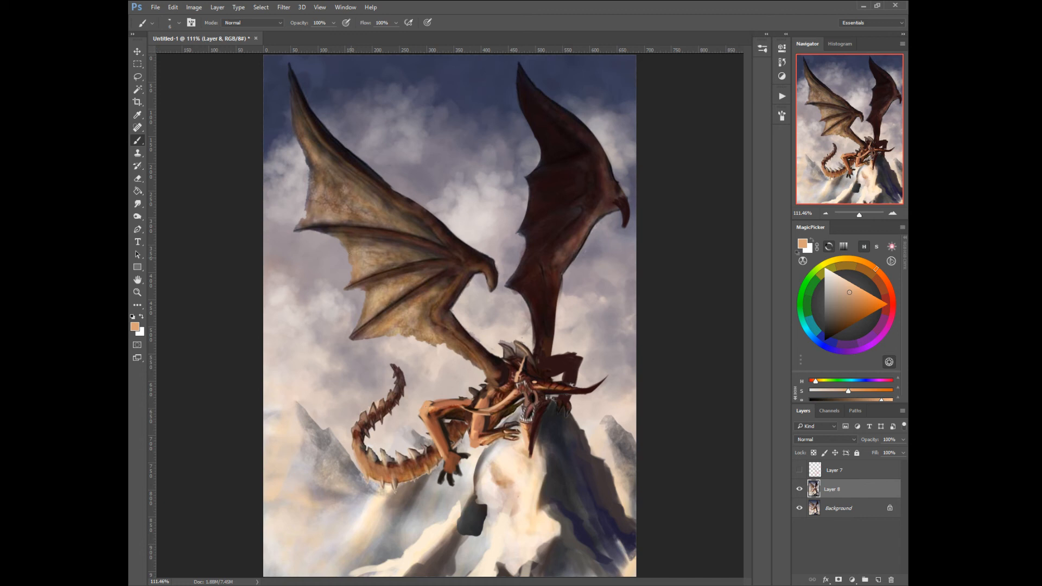
drag(310, 228, 413, 229)
key(])
mouse_move(309, 227)
mouse_down()
mouse_move(428, 238)
mouse_move(401, 298)
mouse_move(361, 329)
mouse_up()
key([)
key([)
drag(433, 279, 361, 331)
mouse_move(353, 283)
mouse_down()
mouse_move(444, 263)
mouse_move(429, 263)
mouse_up()
drag(348, 286, 450, 264)
drag(311, 225, 430, 246)
mouse_move(296, 90)
mouse_down()
mouse_move(354, 164)
mouse_move(433, 233)
mouse_move(406, 219)
mouse_move(384, 225)
mouse_move(317, 169)
mouse_up()
Step: Enlarge the brush and brush the light orange broadly over the tan wing's membrane between the ribs
key(])
key(])
key(])
key(])
key(])
key(])
key(])
key(])
key(])
key(])
mouse_move(353, 236)
mouse_down()
mouse_move(381, 257)
mouse_move(410, 241)
mouse_move(448, 258)
mouse_up()
mouse_move(389, 288)
mouse_down()
mouse_move(376, 310)
mouse_move(391, 288)
mouse_move(428, 274)
mouse_move(421, 322)
mouse_move(448, 340)
mouse_move(436, 321)
mouse_move(485, 369)
mouse_up()
Step: Shrink the brush and paint a light orange stroke along the tan wing's arm down to the shoulder
key(bracketleft)
key(bracketleft)
key(bracketleft)
key(bracketleft)
key(bracketleft)
key(bracketleft)
key(bracketleft)
key(bracketleft)
key(bracketleft)
key(bracketleft)
key(bracketleft)
mouse_move(435, 320)
mouse_down()
mouse_move(489, 375)
mouse_move(479, 363)
mouse_move(485, 384)
mouse_up()
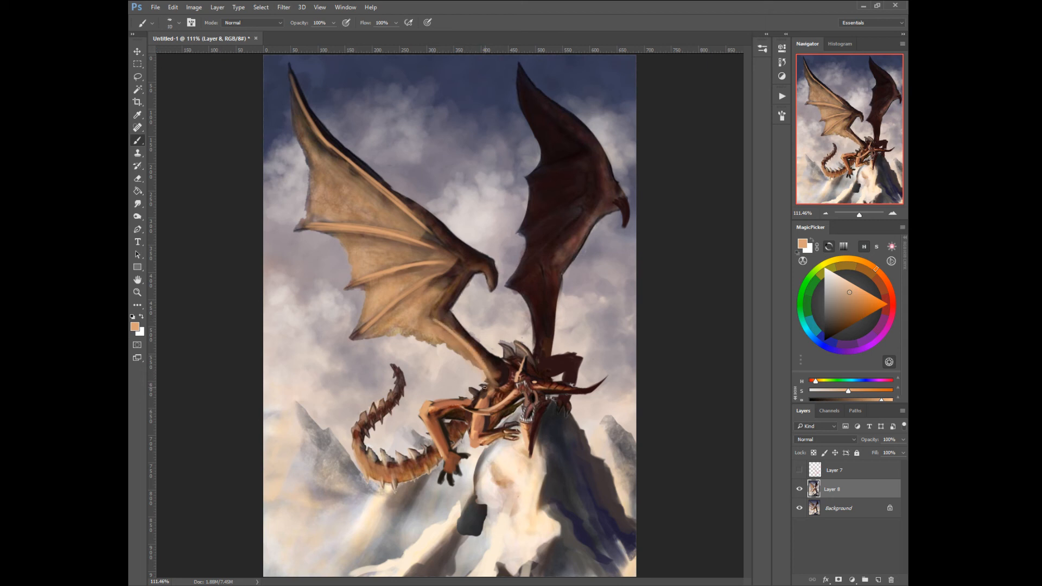
Step: Sample a reddish orange from the leg and paint the tan wing's arm and leading bone from shoulder to tip
alt+click(472, 436)
key(bracketright)
key(bracketright)
key(bracketright)
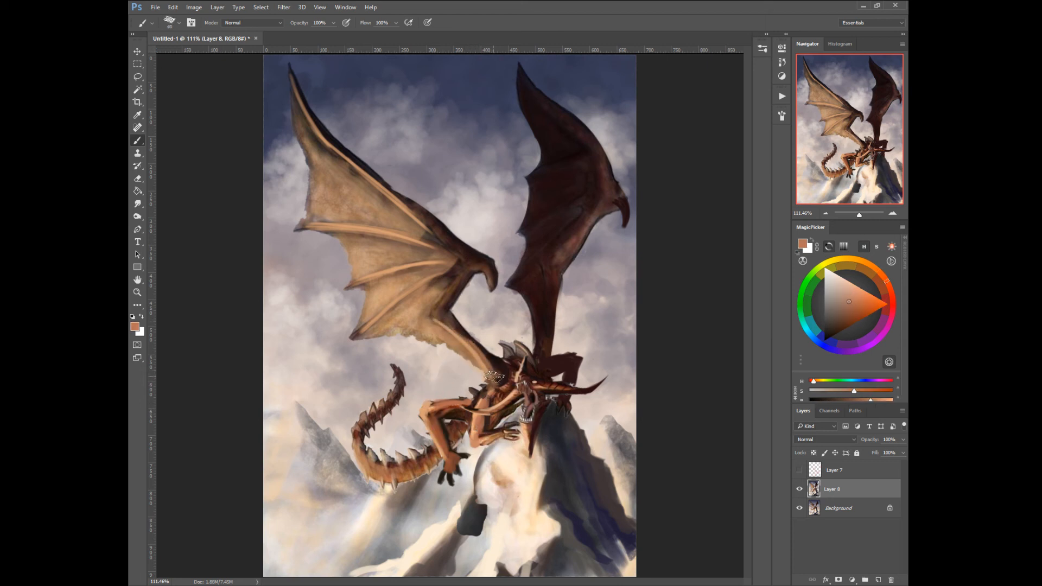
drag(494, 377, 441, 319)
key(bracketleft)
key(bracketleft)
key(bracketleft)
key(bracketleft)
key(bracketleft)
mouse_move(462, 272)
mouse_down()
mouse_move(441, 316)
mouse_move(464, 261)
mouse_move(331, 141)
mouse_move(296, 68)
mouse_up()
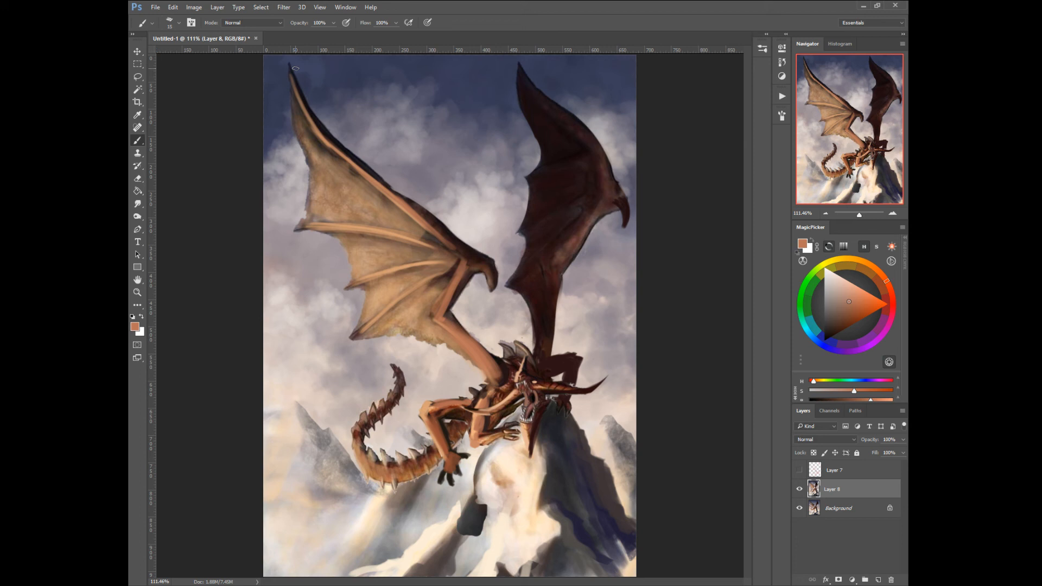
Step: Select the dark far wing with the Magic Wand, adding its remaining areas to the selection
click(138, 78)
click(137, 89)
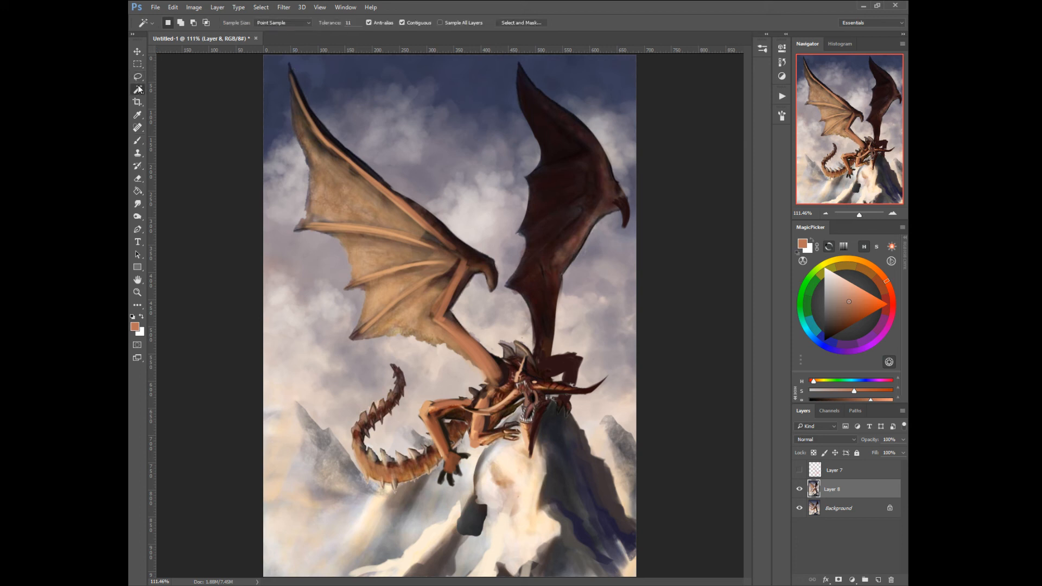
click(561, 151)
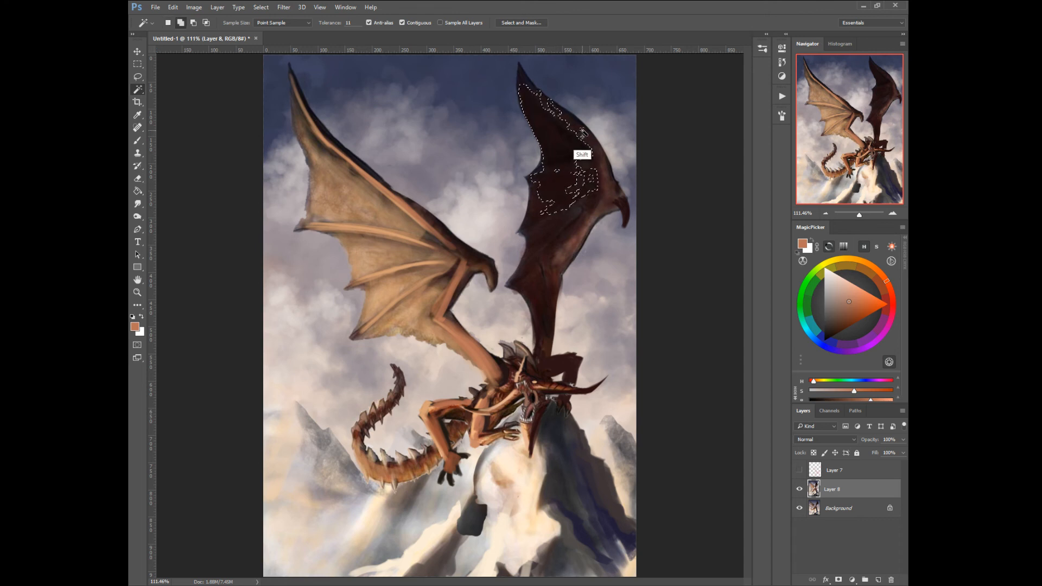
shift+click(569, 136)
shift+click(614, 181)
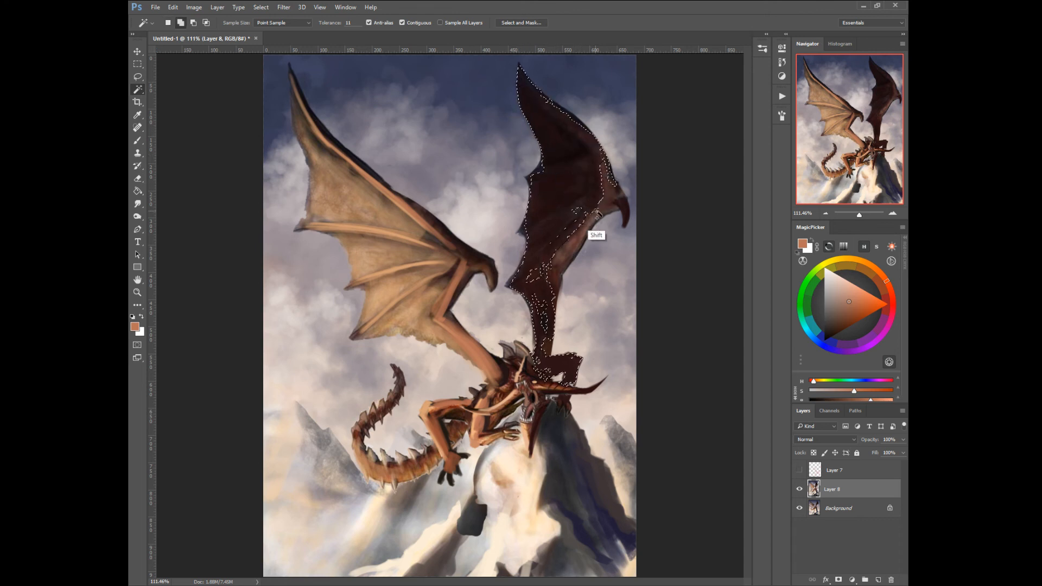
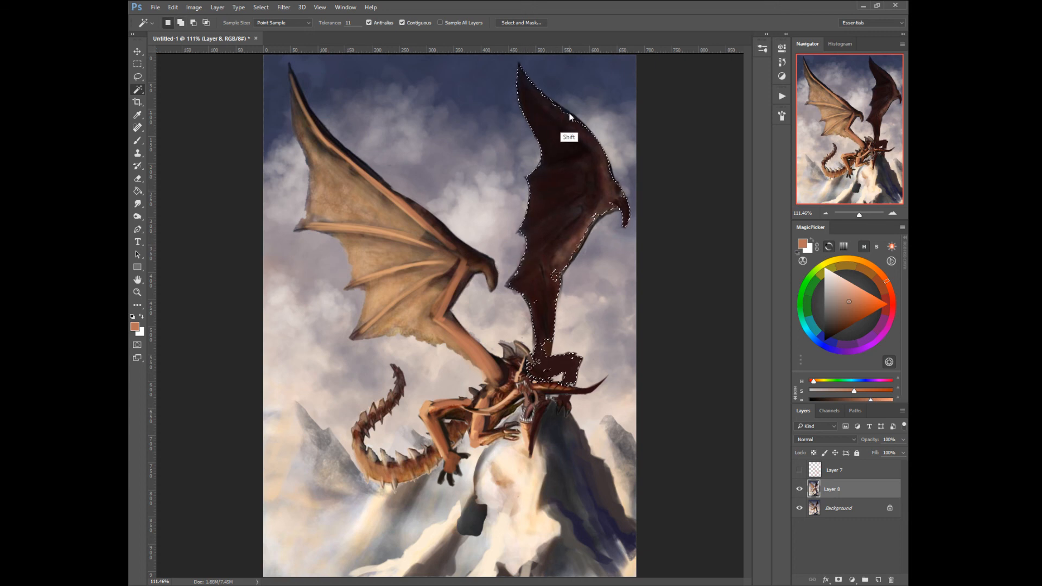
Step: Sample tan from the near wing and paint the selected far wing's outer membrane up to its tip
right_click(343, 221)
click(343, 182)
alt+click(342, 193)
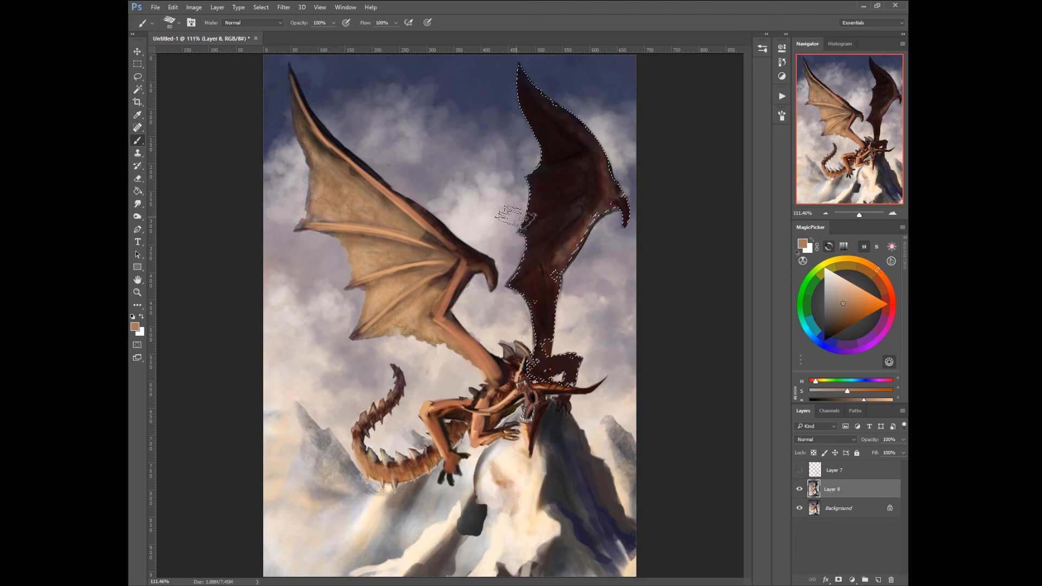
drag(518, 228, 543, 183)
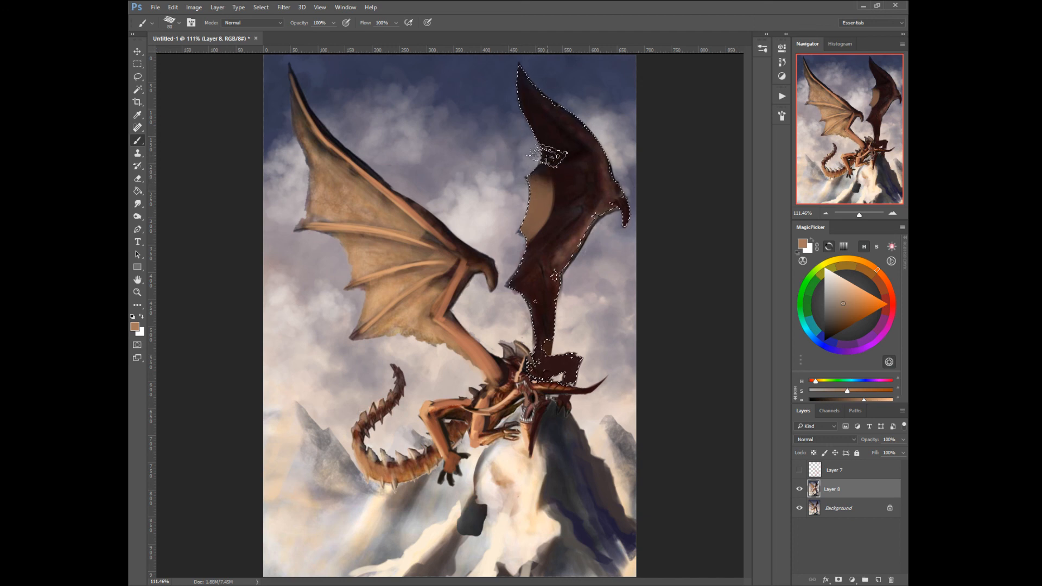
mouse_move(560, 160)
mouse_down()
mouse_move(557, 113)
mouse_move(549, 173)
mouse_move(578, 115)
mouse_up()
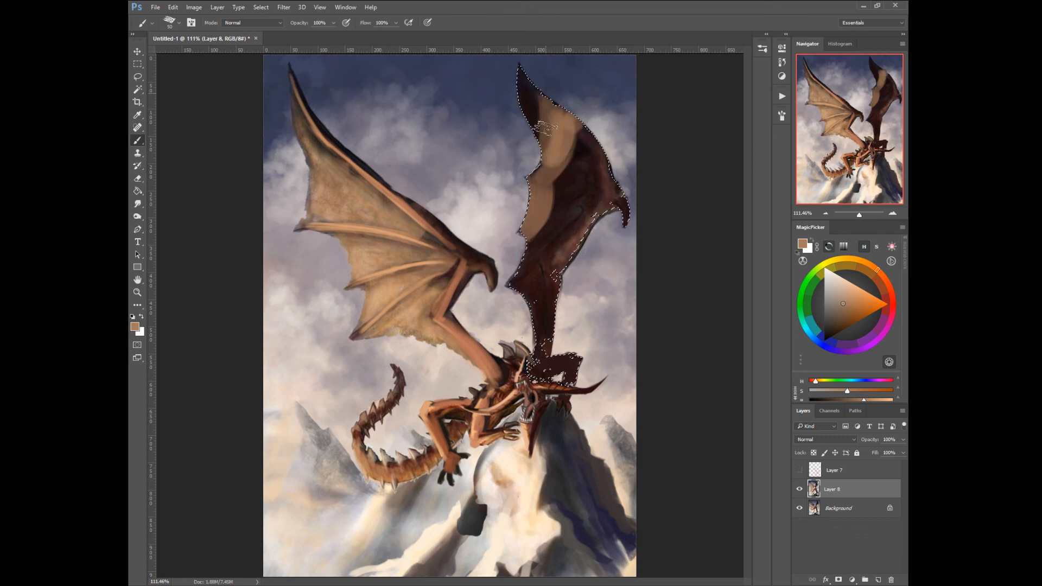
drag(559, 98, 526, 53)
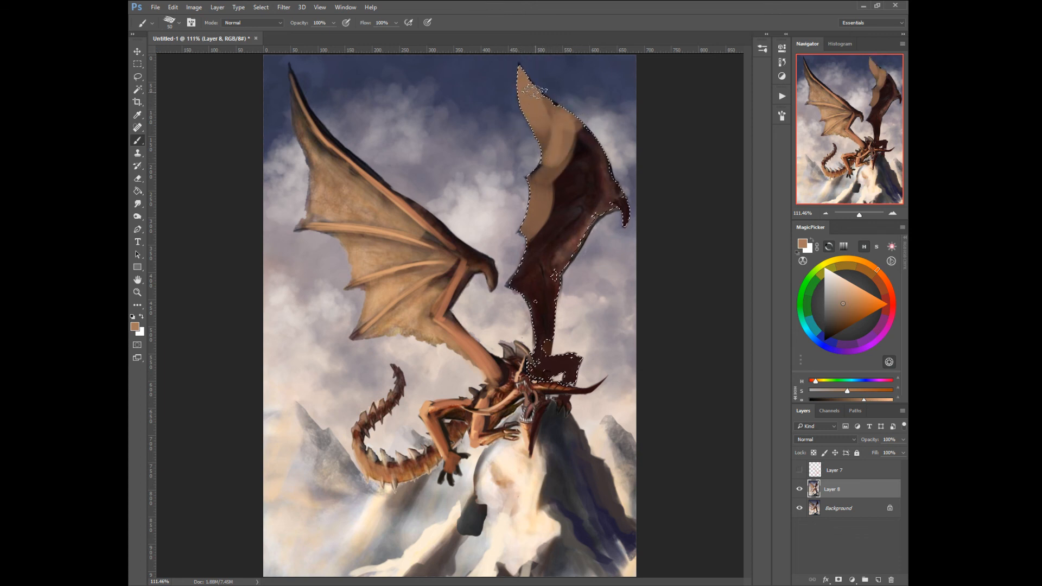
mouse_move(537, 172)
mouse_down()
mouse_move(514, 234)
mouse_move(553, 139)
mouse_up()
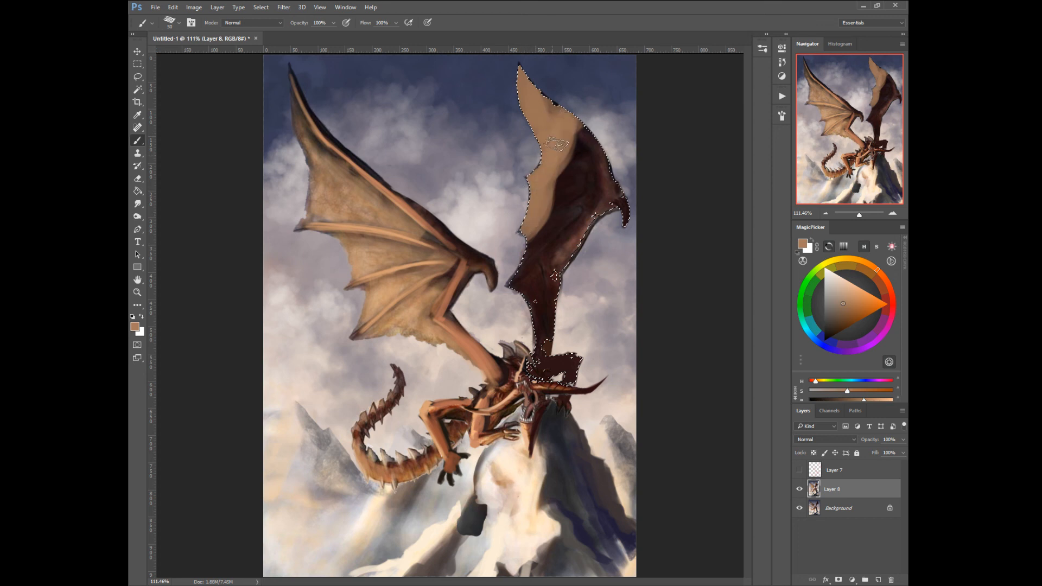
Step: Define the far wing's ribs with thin dark strokes and sampled light tan highlights, and deselect the wing
alt+click(563, 179)
key(bracketleft)
key(bracketleft)
key(bracketleft)
key(bracketleft)
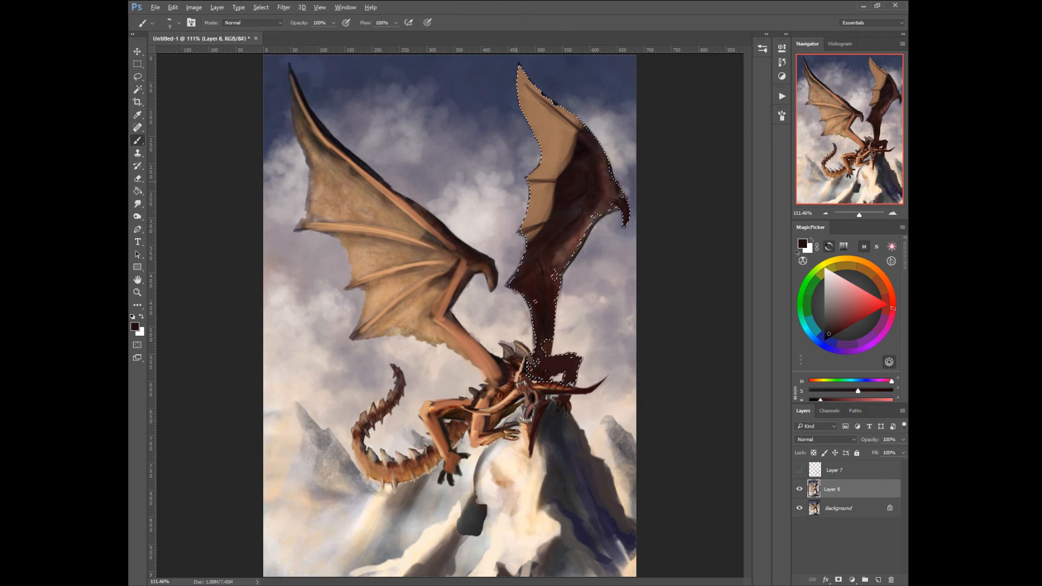
alt+click(403, 281)
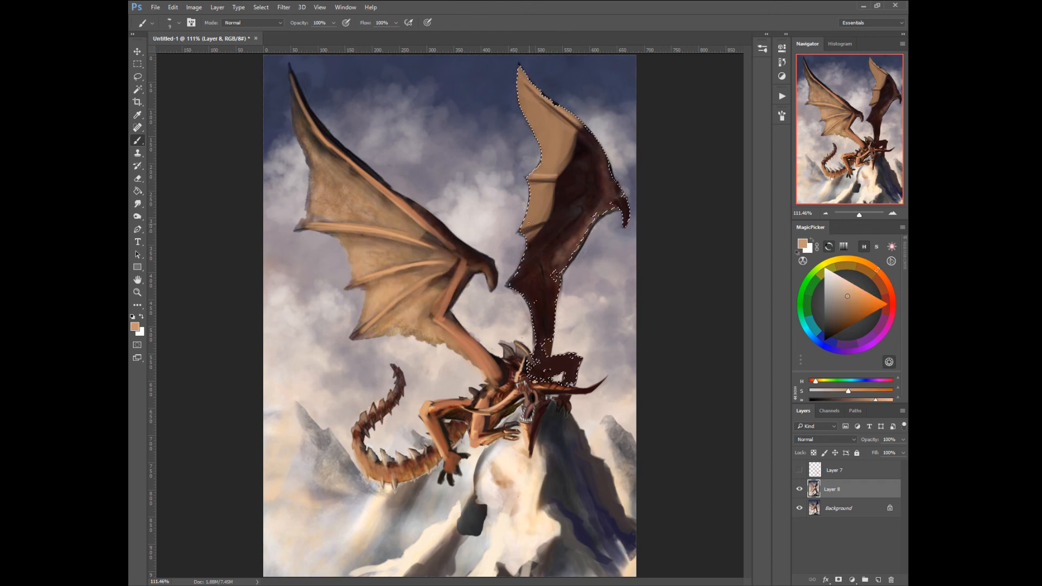
right_click(421, 303)
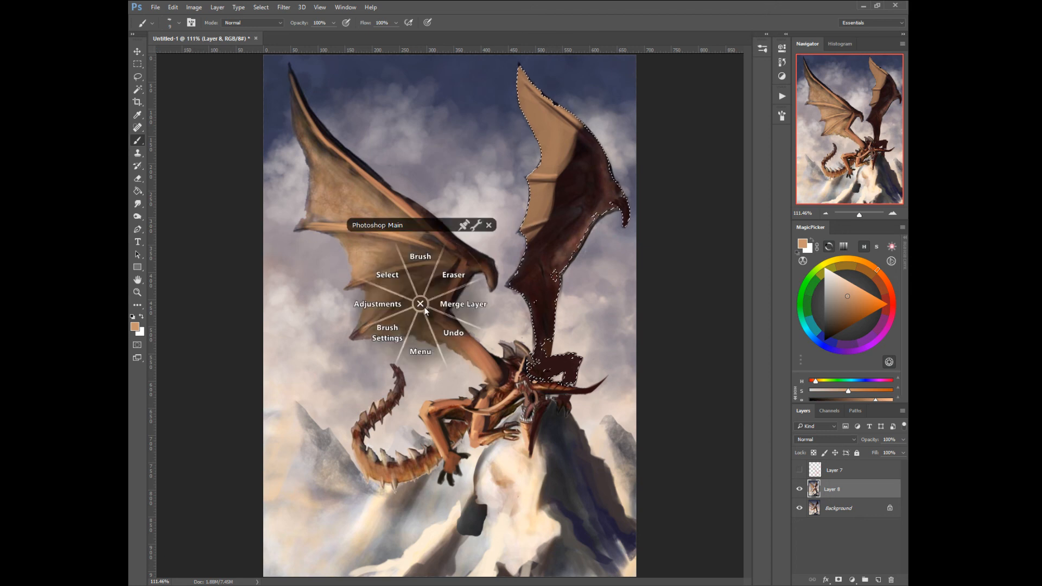
click(386, 263)
click(348, 230)
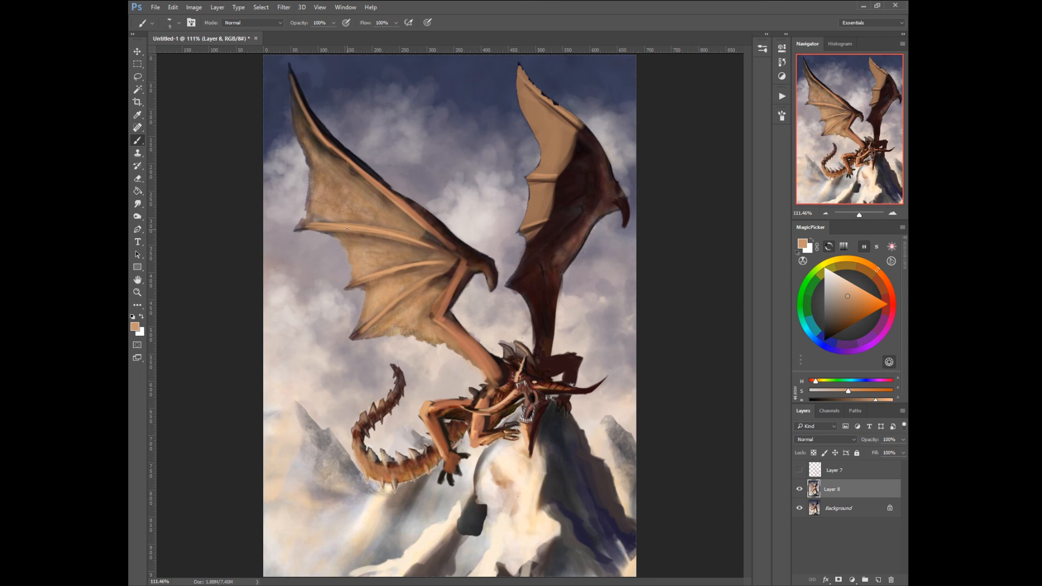
Step: Toggle Layer 8's visibility repeatedly to compare the lightened wings with the original painting
click(800, 490)
click(800, 491)
click(799, 491)
click(800, 490)
Step: Paint over the dark patch on the snowy mountain with sampled cream and shape a dark brown shadow along its ridge
alt+click(451, 549)
key(bracketright)
key(bracketright)
key(bracketright)
key(bracketright)
key(bracketright)
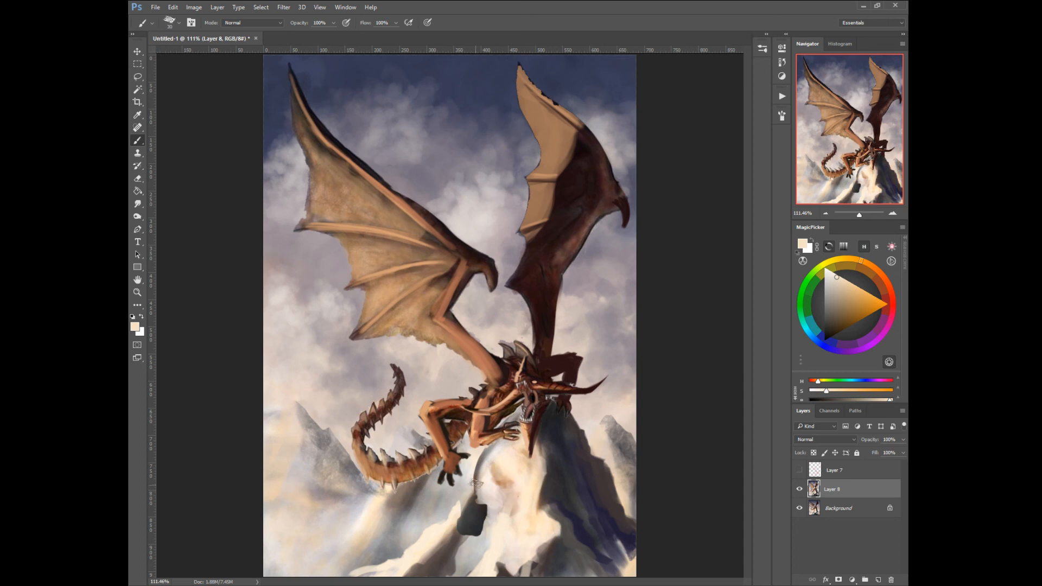
mouse_move(477, 483)
mouse_down()
mouse_move(454, 516)
mouse_move(481, 483)
mouse_move(466, 528)
mouse_move(491, 504)
mouse_move(474, 535)
mouse_move(491, 503)
mouse_move(435, 562)
mouse_up()
alt+click(471, 570)
alt+click(454, 541)
drag(466, 518, 443, 558)
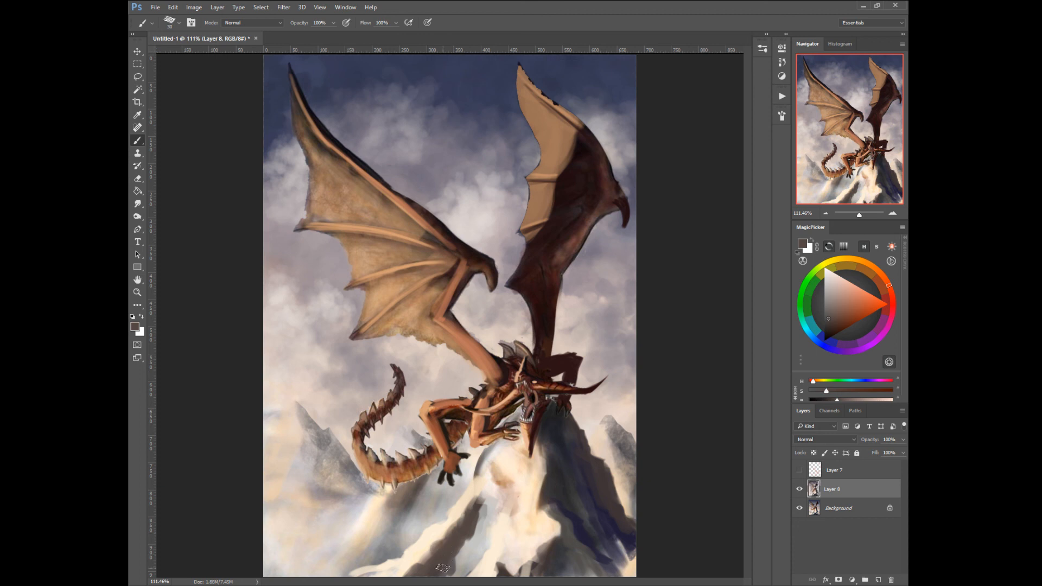
Step: Choose a very dark blue based on the mountain's shadow and block in a foreground slope across the painting's lower-left corner
right_click(423, 469)
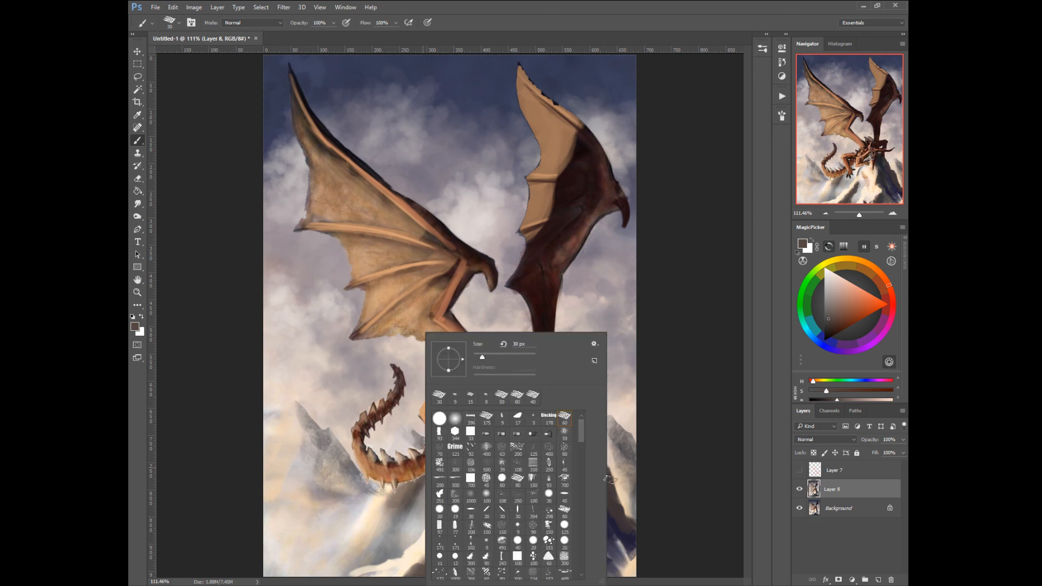
click(657, 461)
click(829, 328)
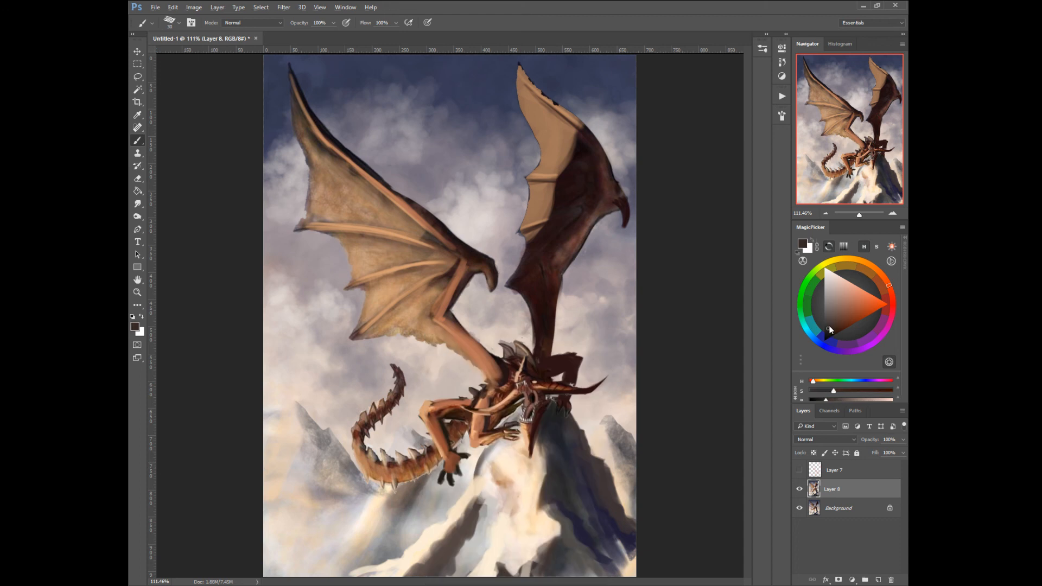
alt+click(581, 526)
click(828, 333)
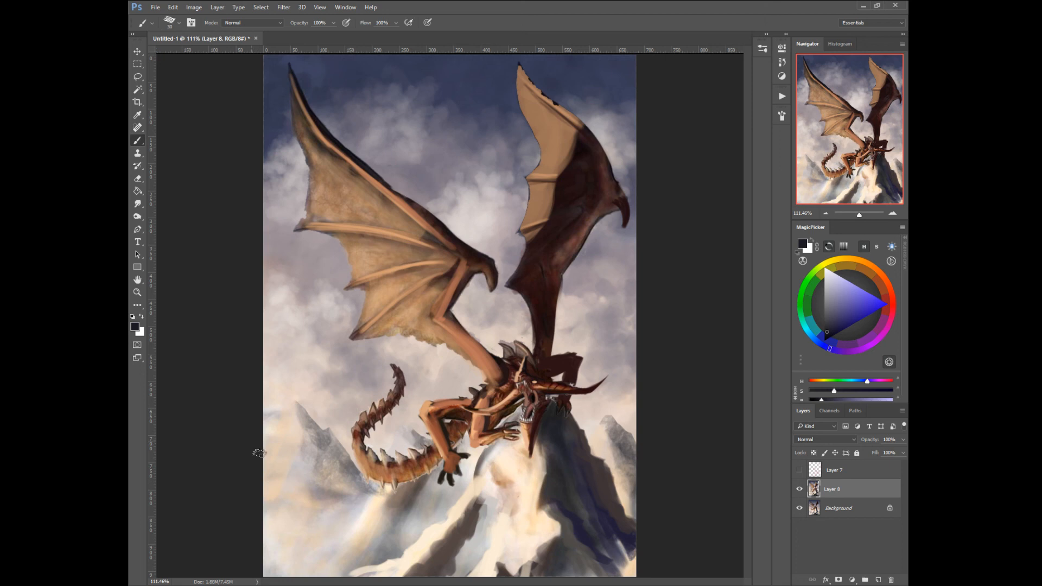
mouse_move(255, 447)
mouse_down()
mouse_move(310, 488)
mouse_move(324, 525)
mouse_move(399, 578)
mouse_up()
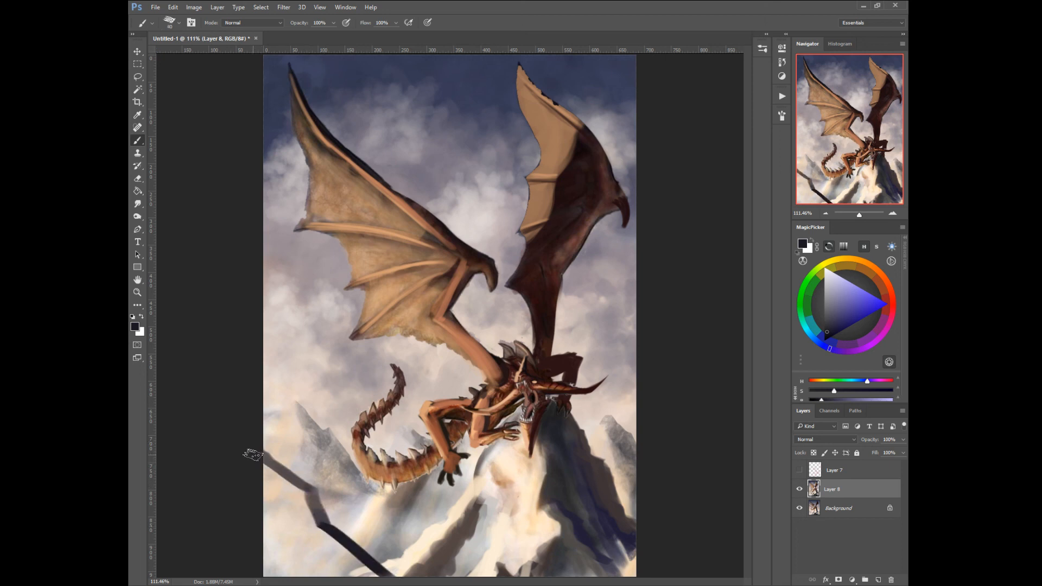
mouse_move(256, 460)
mouse_down()
mouse_move(304, 500)
mouse_move(318, 535)
mouse_move(316, 522)
mouse_move(258, 491)
mouse_move(254, 501)
mouse_move(331, 557)
mouse_up()
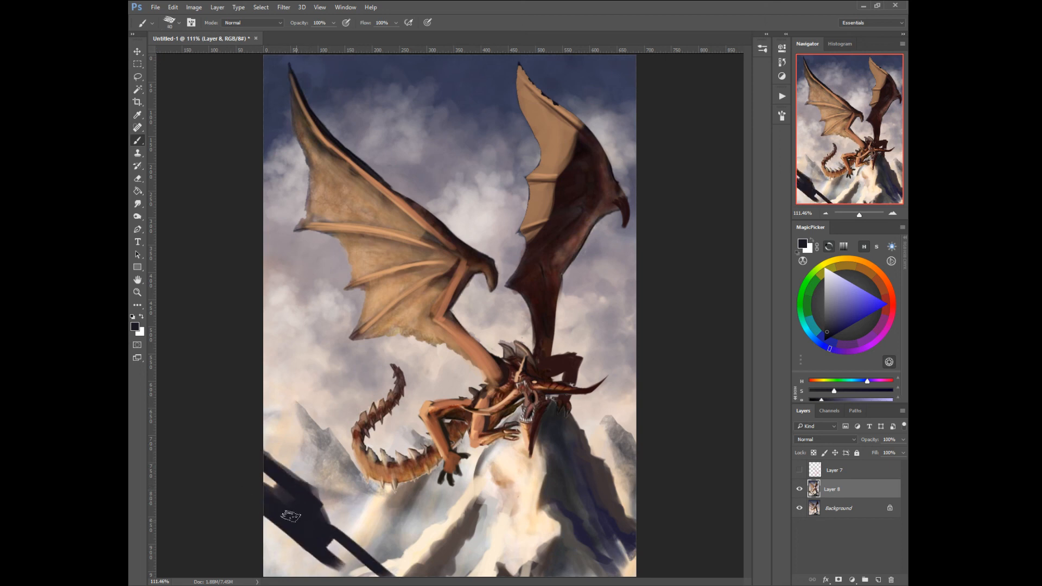
mouse_move(255, 477)
mouse_down()
mouse_move(383, 580)
mouse_move(298, 525)
mouse_move(374, 576)
mouse_move(232, 575)
mouse_move(280, 559)
mouse_move(342, 582)
mouse_move(347, 571)
mouse_move(263, 483)
mouse_move(265, 506)
mouse_move(245, 500)
mouse_move(261, 463)
mouse_move(252, 434)
mouse_move(319, 499)
mouse_move(352, 561)
mouse_up()
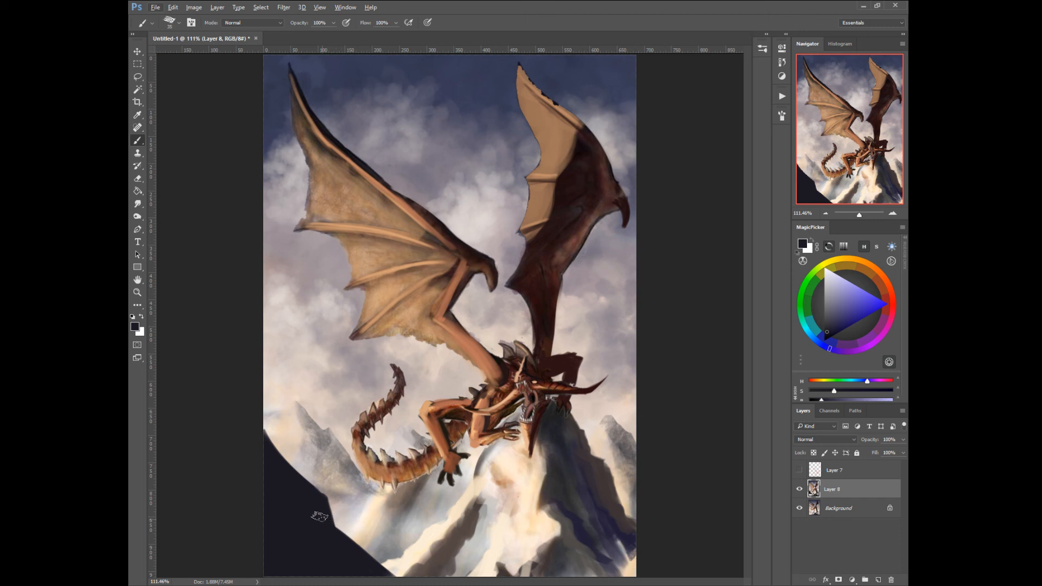
Step: Select the dark foreground slope with the Magic Wand
key(alt)
click(137, 77)
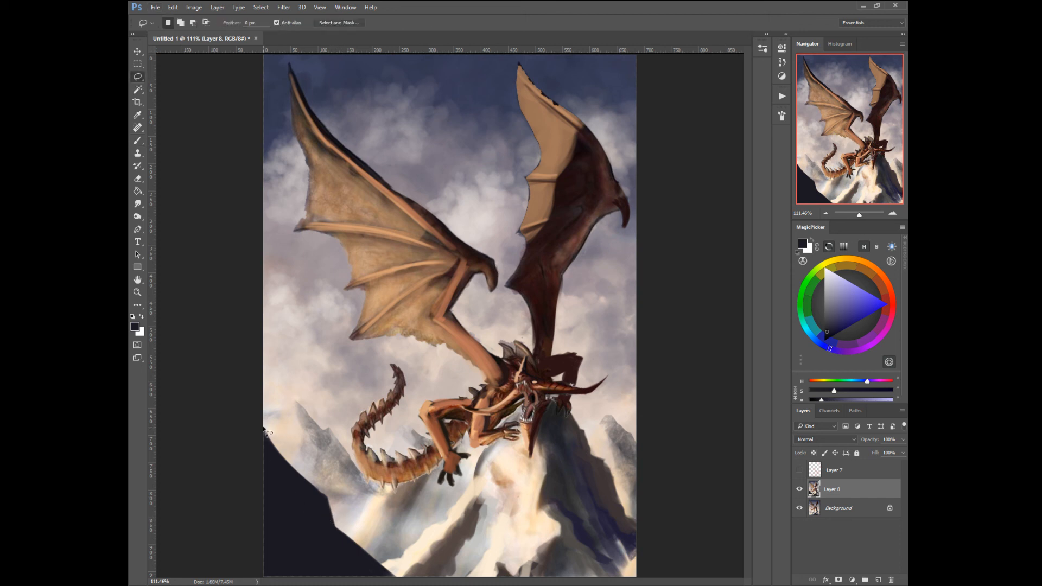
click(137, 89)
click(297, 502)
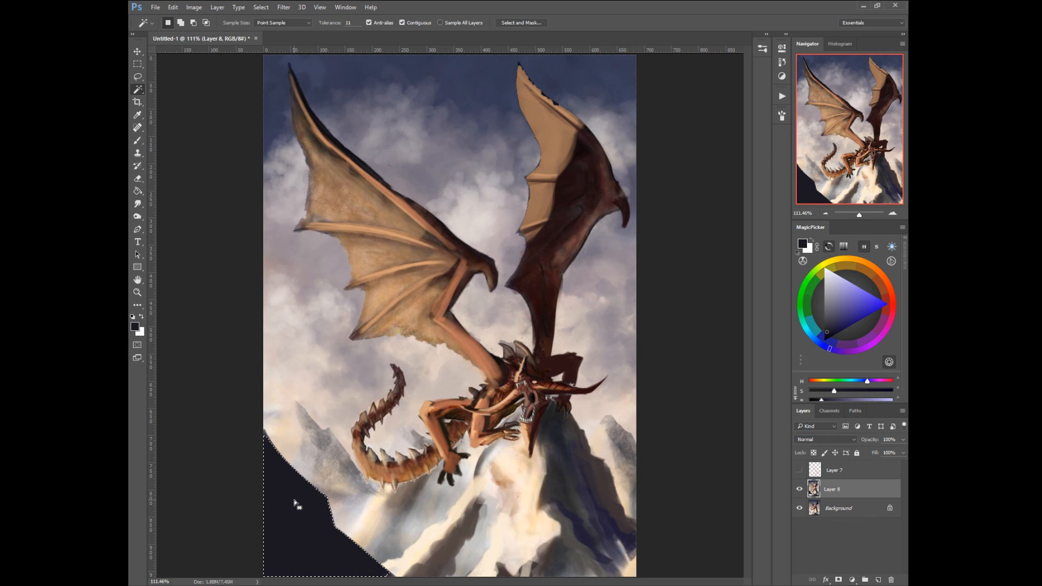
Step: Invert the selection to cover everything except the dark foreground slope
click(254, 9)
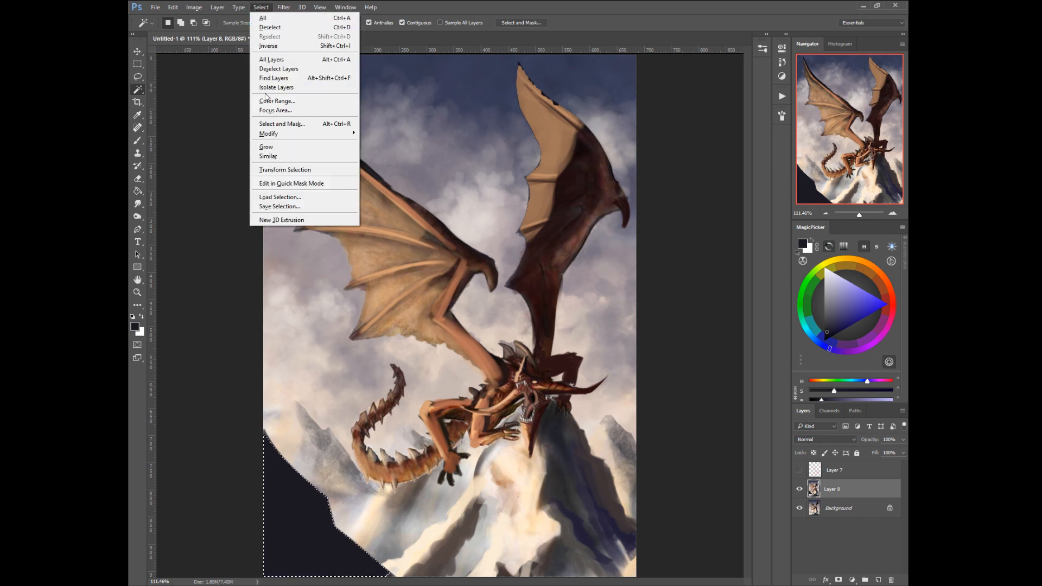
click(261, 46)
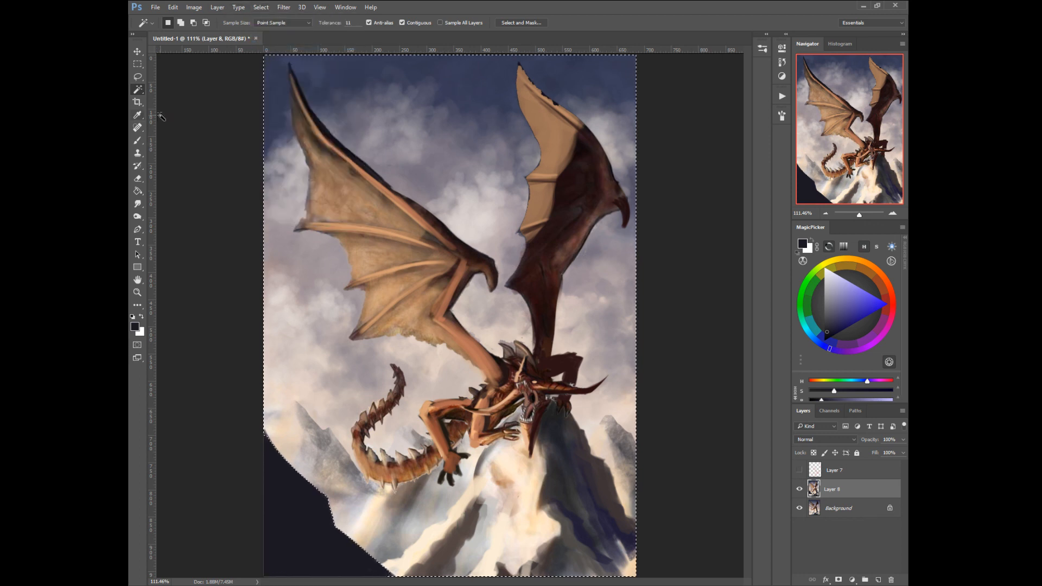
right_click(402, 363)
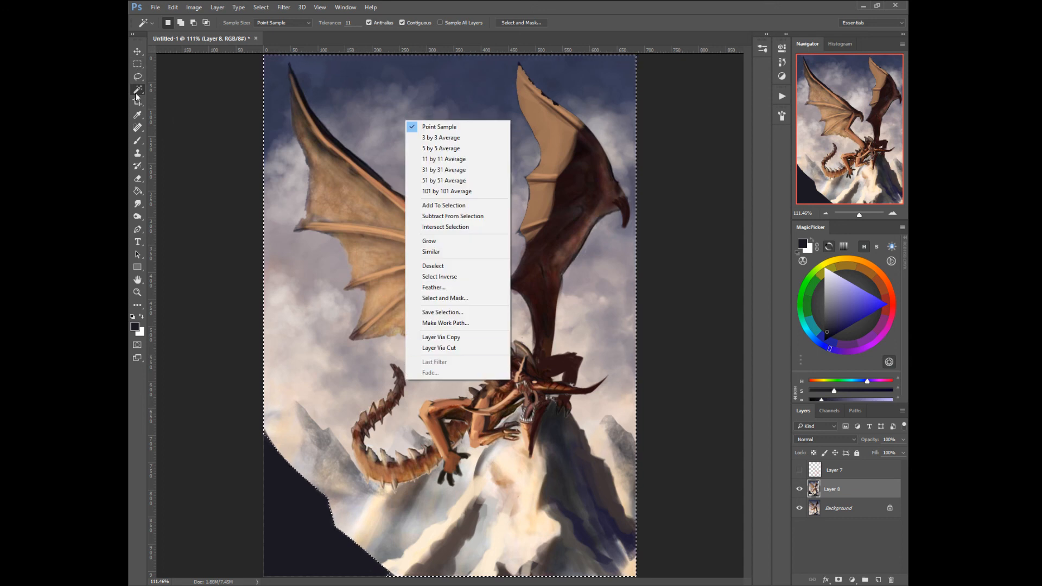
Step: Paint haze over the lower mountains with a large soft brush and pale grey sampled from the clouds, and clear the selection
click(138, 116)
click(137, 141)
right_click(350, 247)
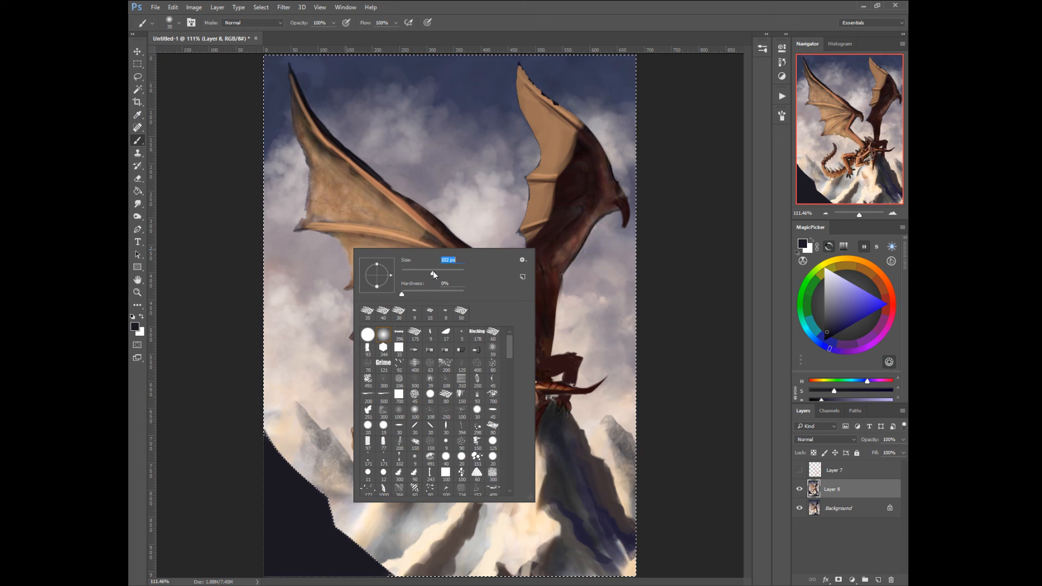
drag(454, 272, 453, 272)
alt+click(287, 336)
key(bracketright)
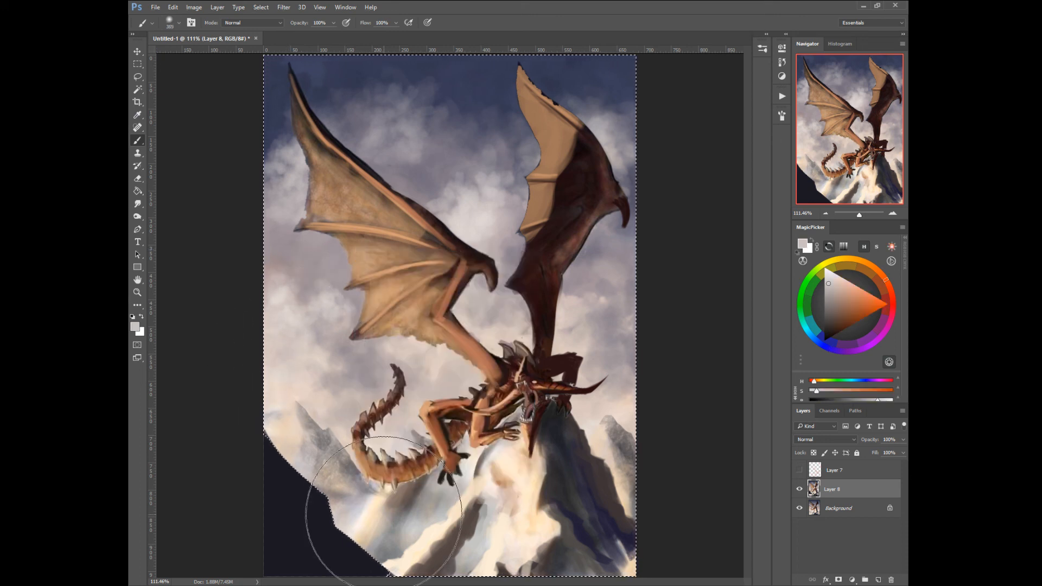
drag(380, 531, 670, 539)
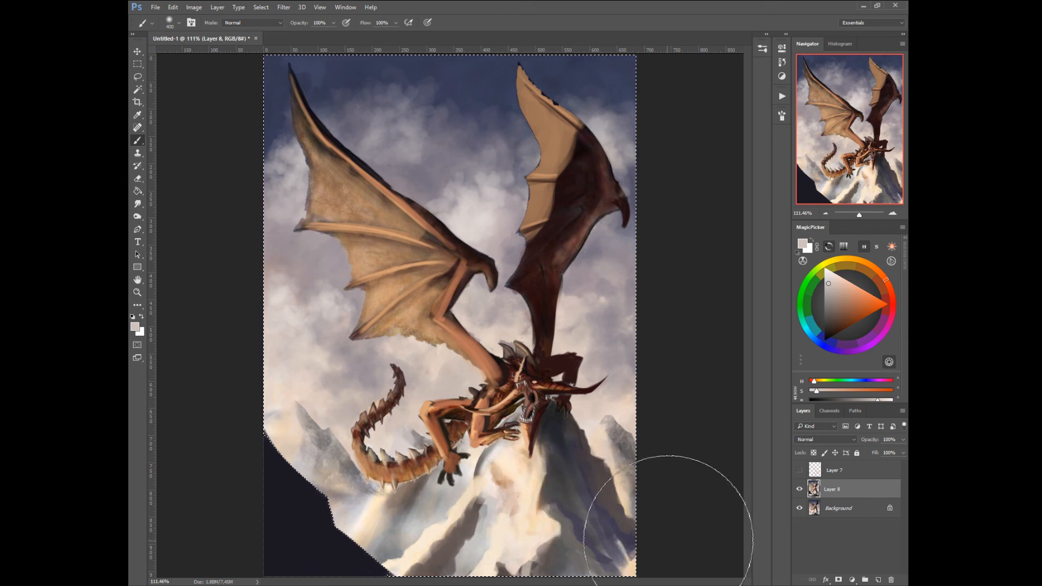
mouse_move(354, 542)
mouse_down()
mouse_move(237, 531)
mouse_move(675, 557)
mouse_move(583, 535)
mouse_move(297, 527)
mouse_move(310, 513)
mouse_move(642, 529)
mouse_move(633, 543)
mouse_move(519, 550)
mouse_move(279, 546)
mouse_move(630, 531)
mouse_move(582, 545)
mouse_move(349, 549)
mouse_up()
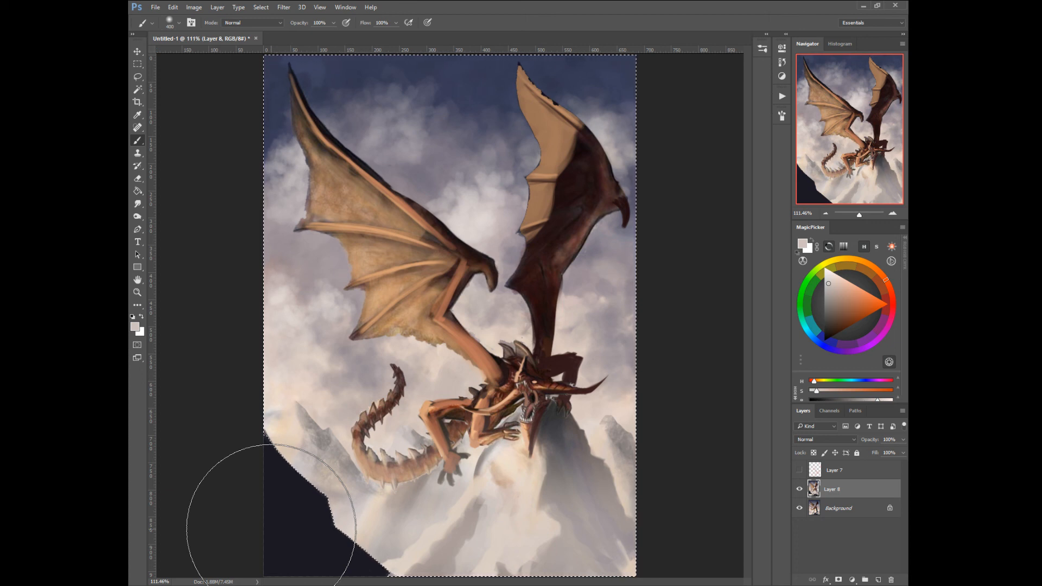
right_click(534, 478)
click(489, 443)
click(443, 404)
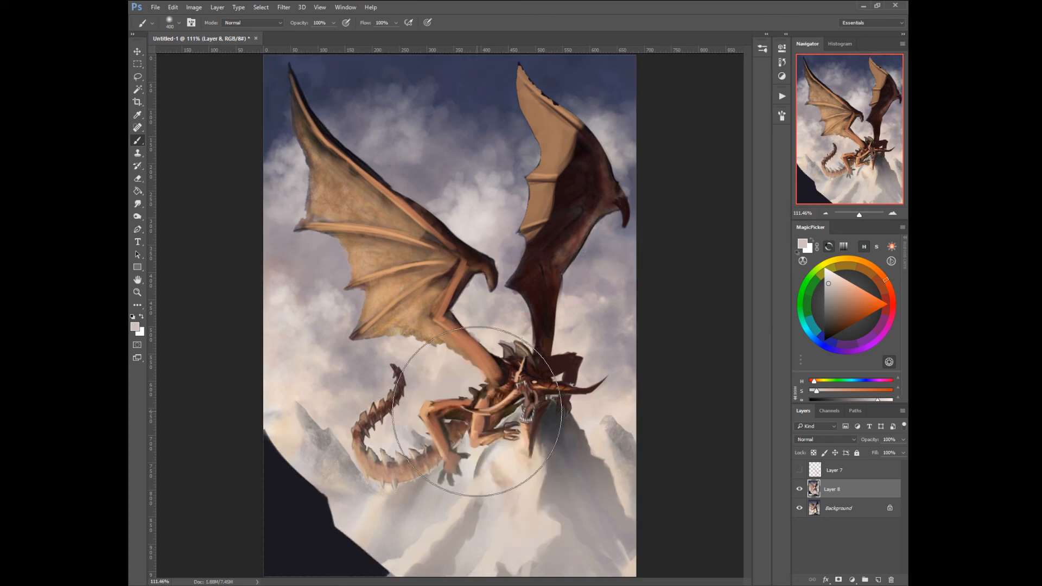
Step: Toggle Layer 8's visibility repeatedly to compare the hazy mountains and dark foreground with the original painting
click(798, 490)
click(799, 490)
click(799, 490)
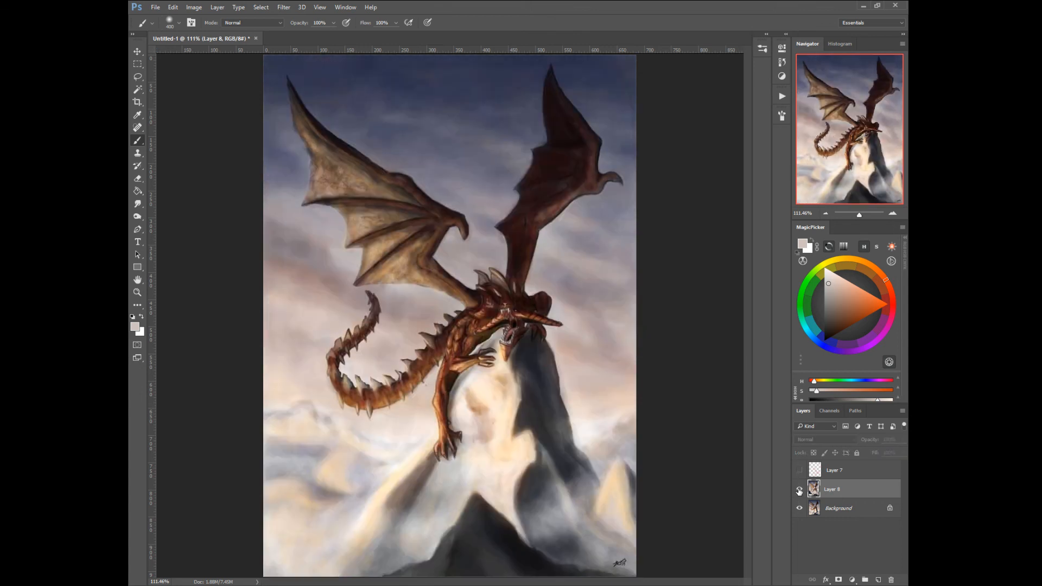
click(799, 491)
click(799, 491)
click(799, 490)
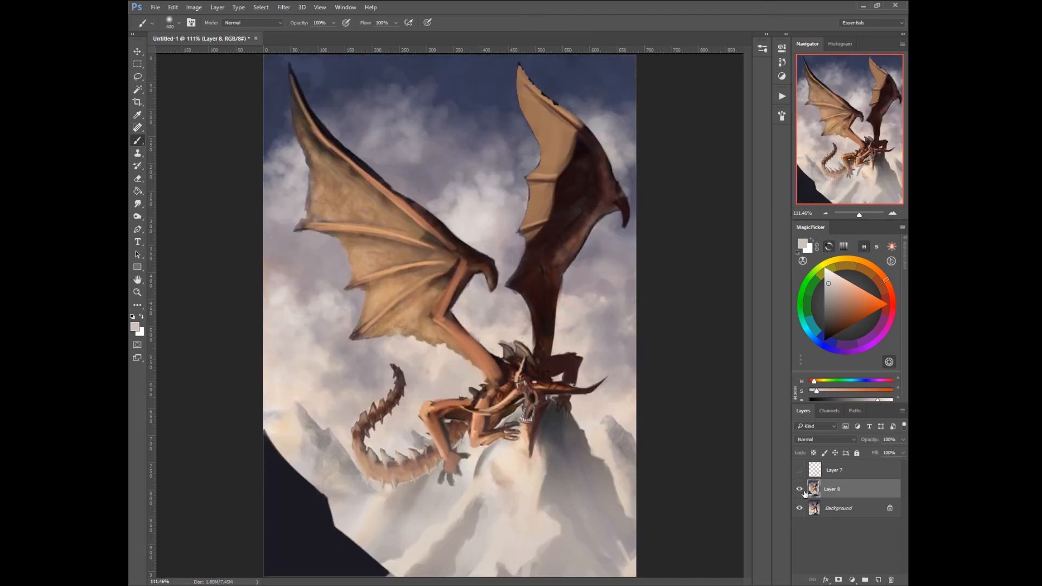